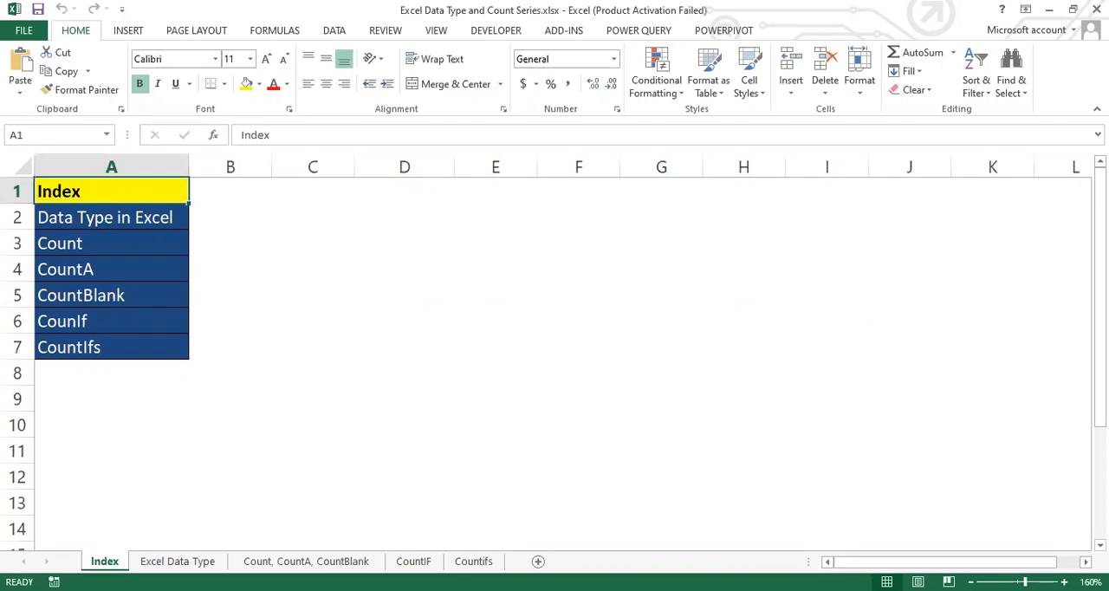
- Enter the heading "Excel Data Type" in cell A1 of the Excel Data Type sheet
left_click(185, 562)
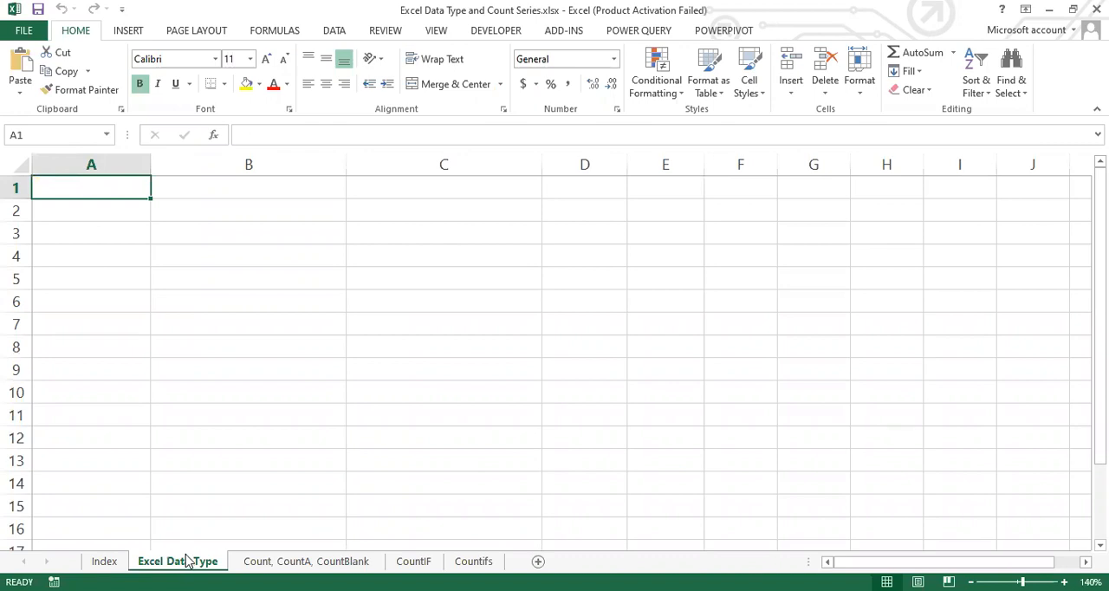
type("Excel Datat")
key("BackSpace")
type("Type")
key("Return")
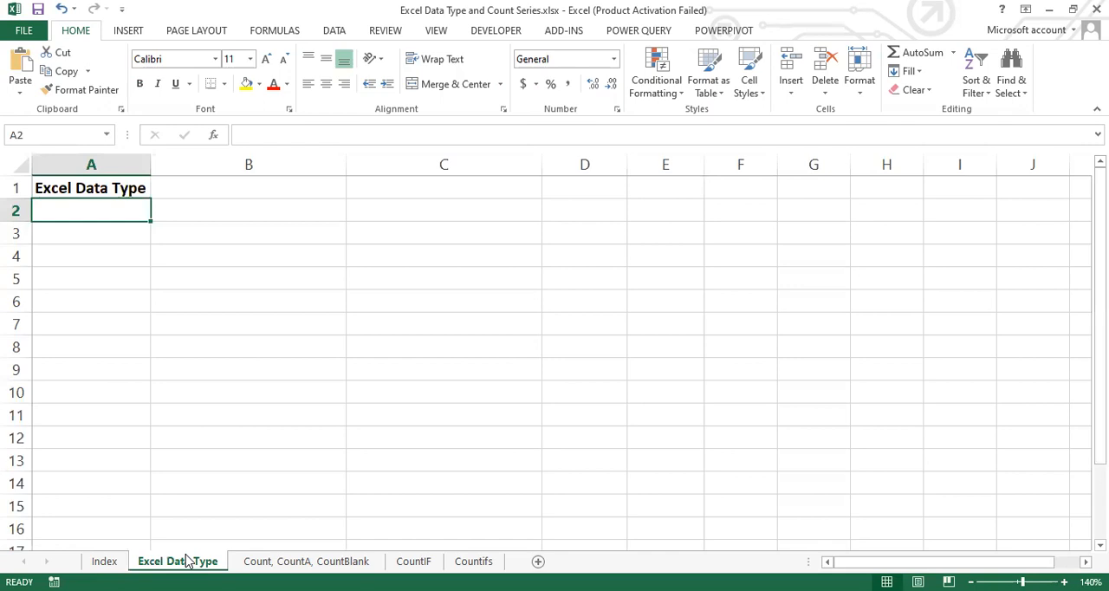
- List the data types in rows 2 and 3: 1 with Text, and 2 with Numeric
type("1")
key("Tab")
type("Text")
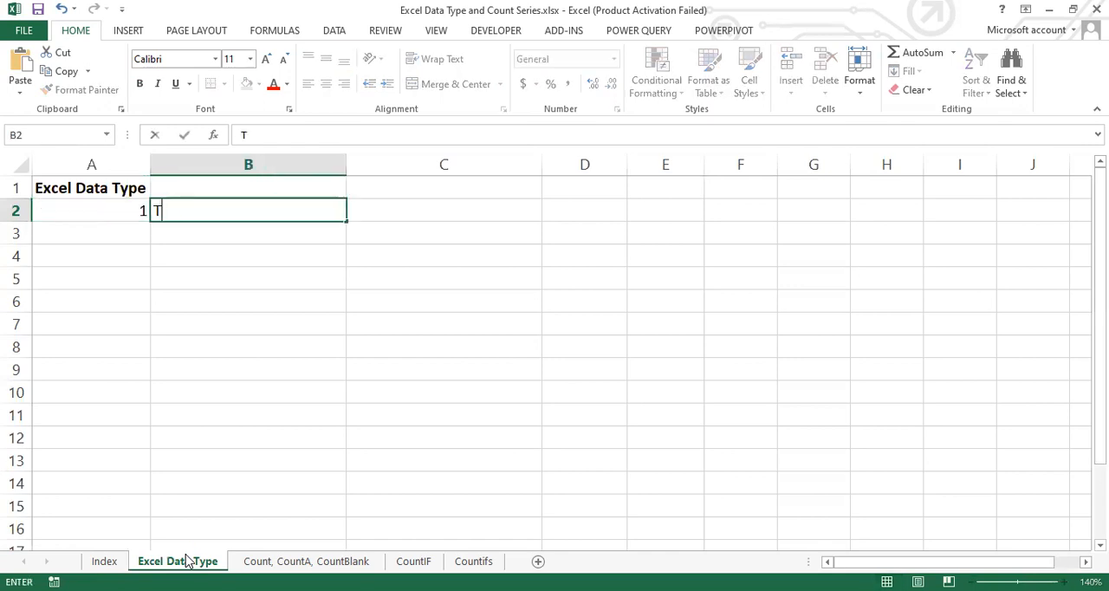
key("Return")
type("2")
key("Tab")
type("Numeric")
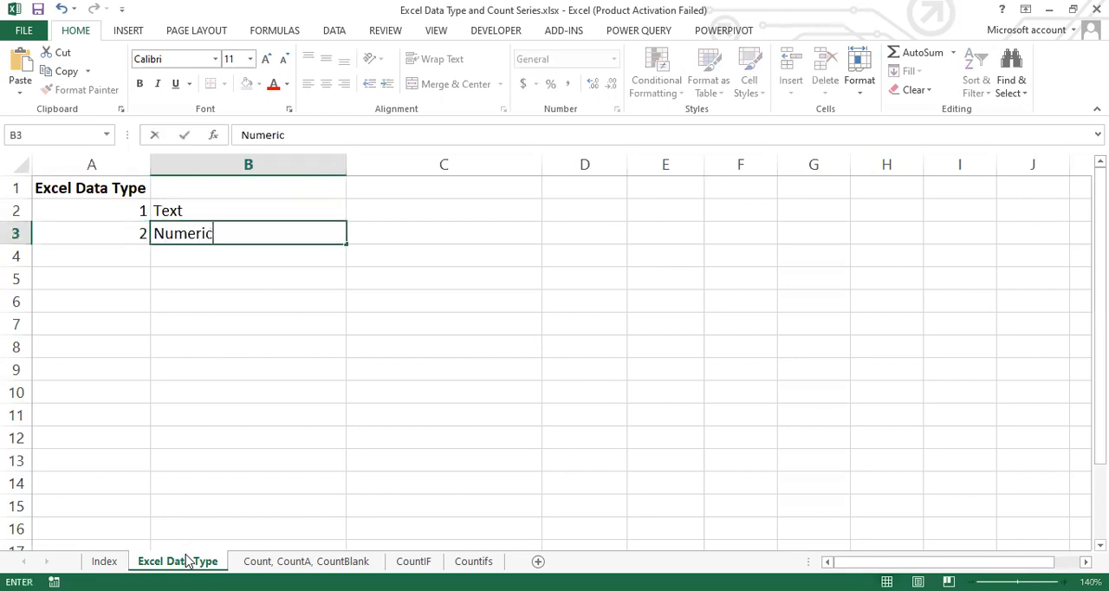
key("Tab")
- Enter the range A-Z as text in C2, beside the Text data type
key("Up")
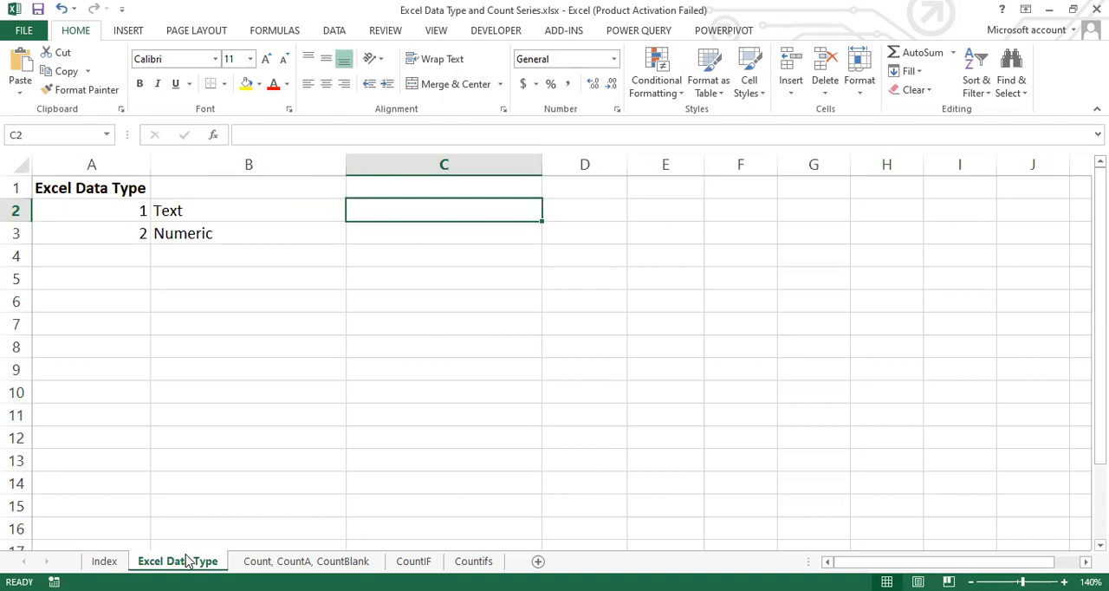
type("'A-Z")
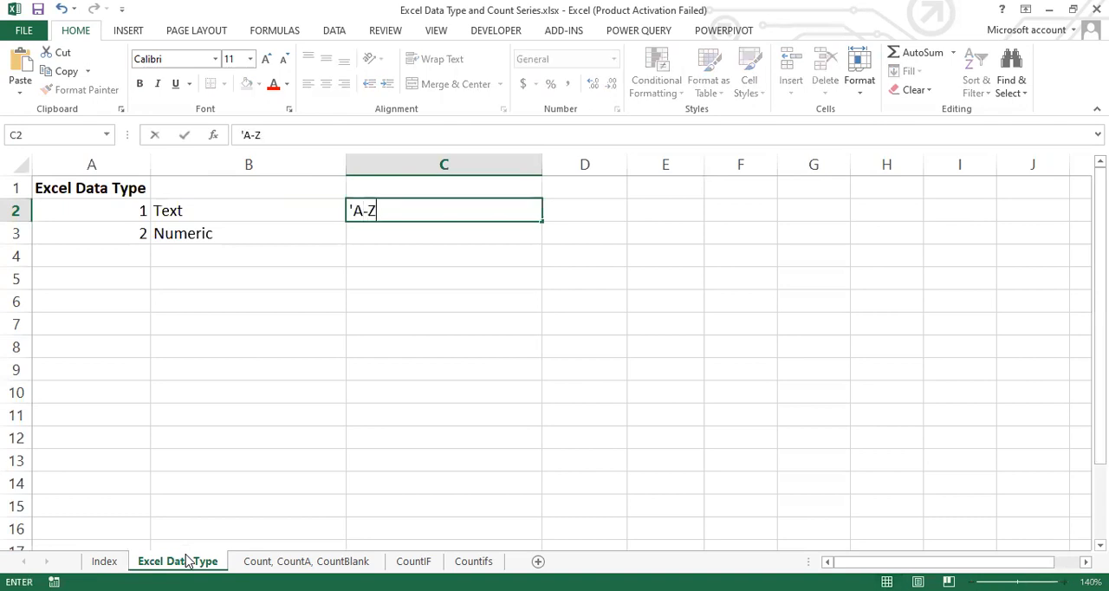
key("Return")
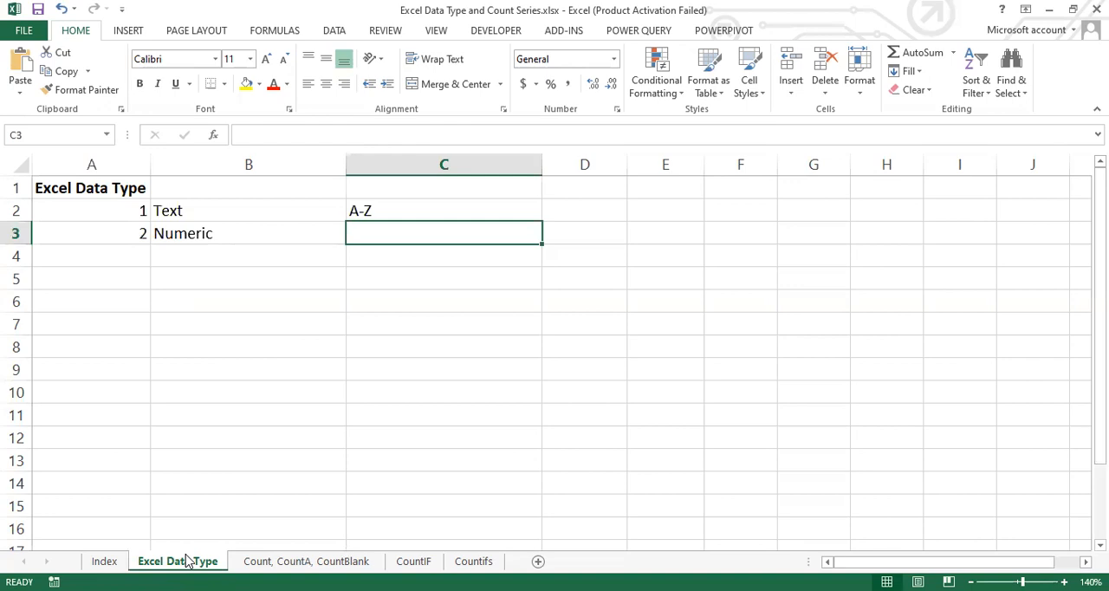
- Enter the text example "India" in cell C5
key("Up")
key("Down")
key("Down")
key("Down")
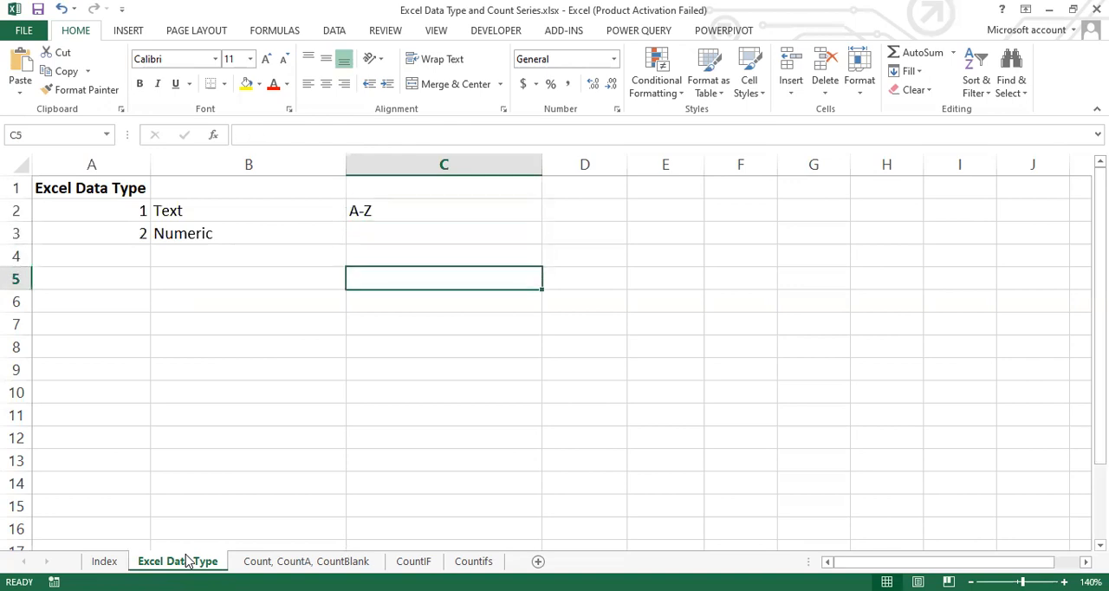
type("India")
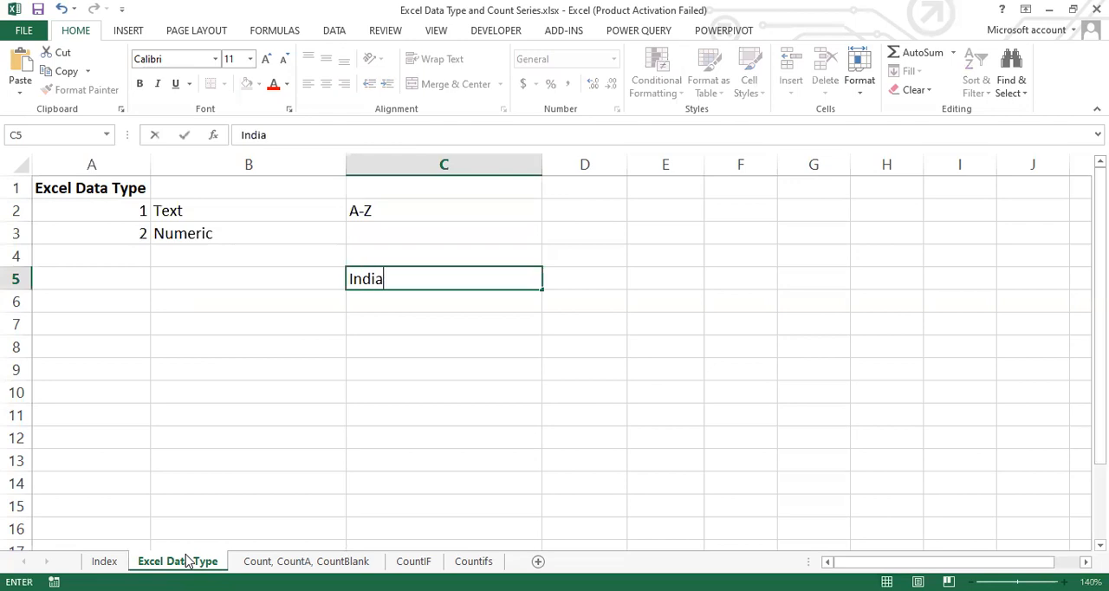
key("Return")
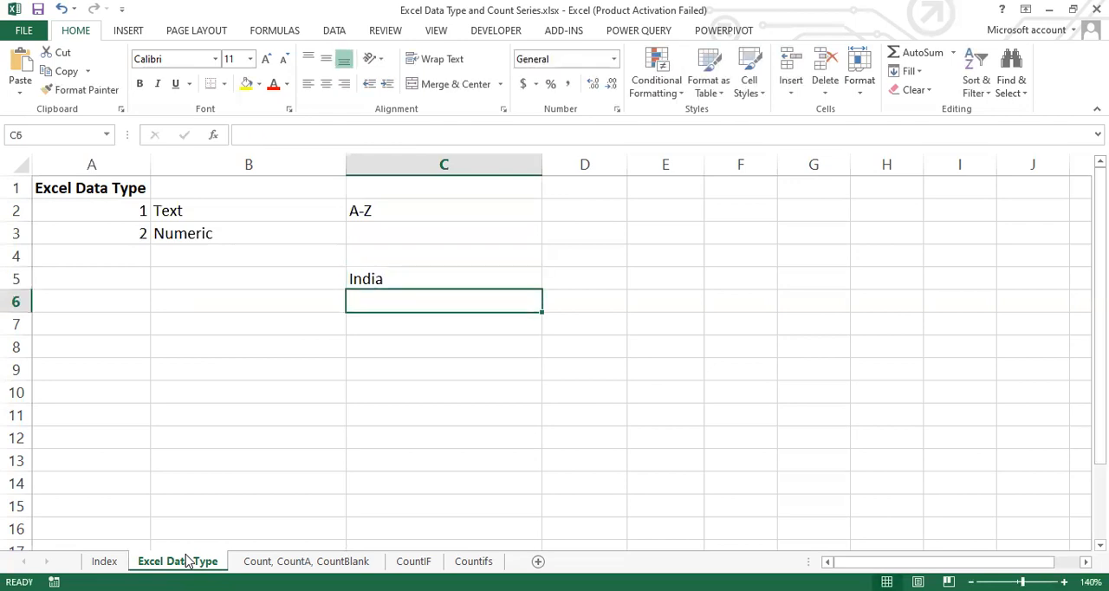
key("Up")
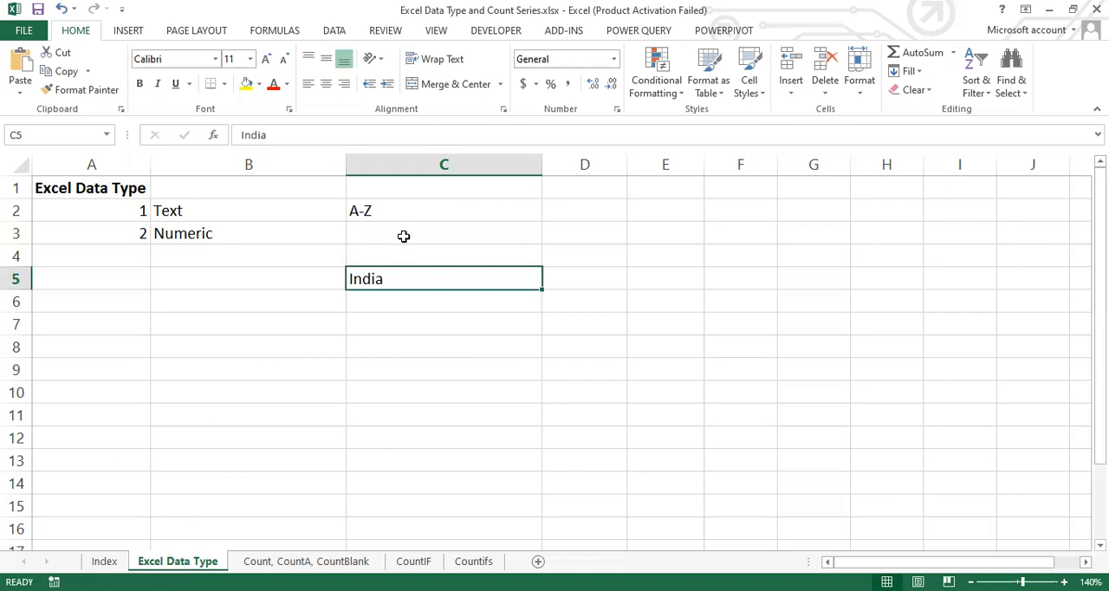
- Enter the range 0-9 as text in C3, beside the Numeric data type
left_click(404, 232)
type("'0--")
key("BackSpace")
key("BackSpace")
type("-9")
key("Return")
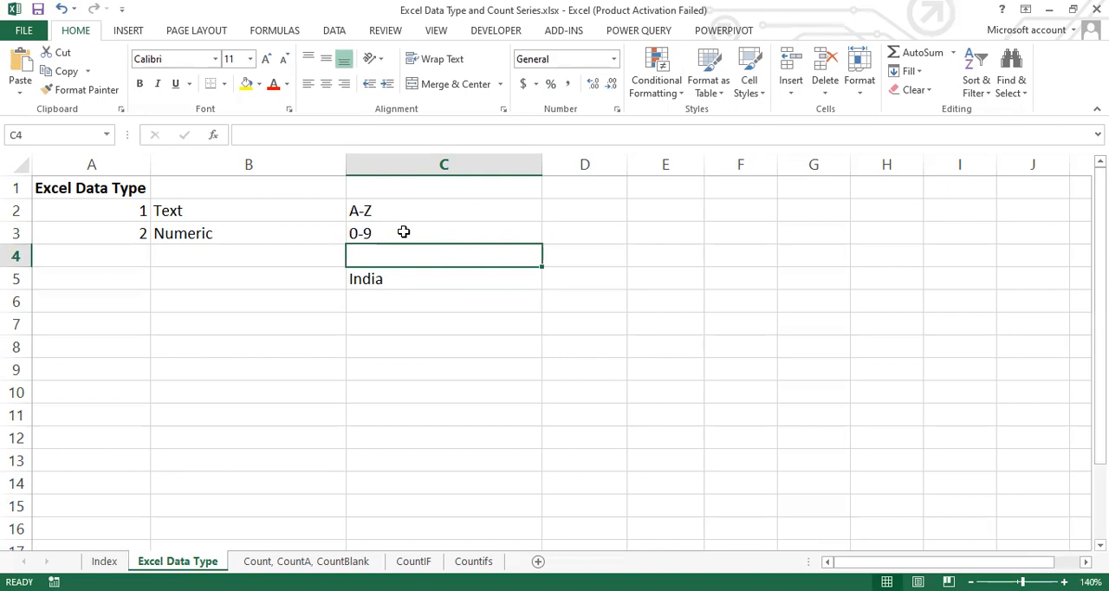
- Enter the numeric example 1900 in C6, directly below "India"
key("Down")
key("Down")
type("1900")
key("Return")
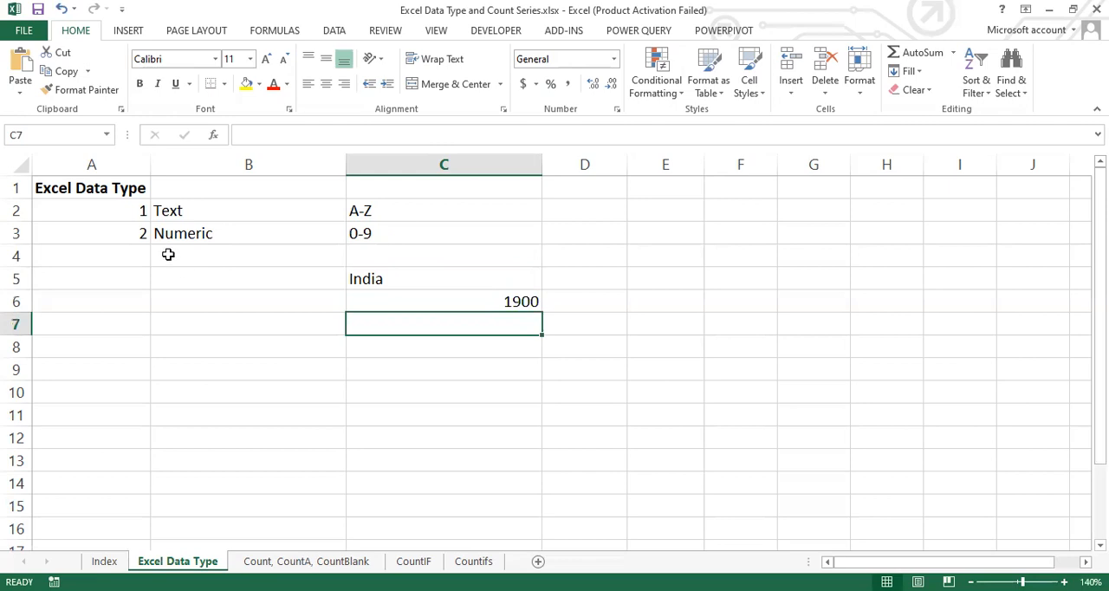
- Enter the label "Alphanumeric" in A7 and highlight the "numeric" part of the word
left_click(96, 321)
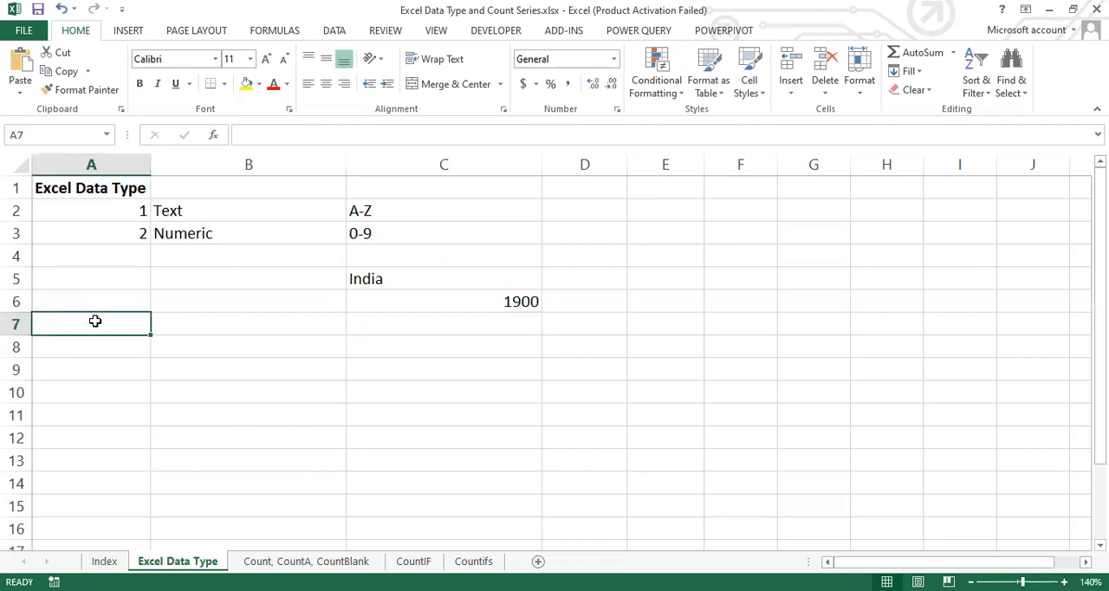
type("Alphanu")
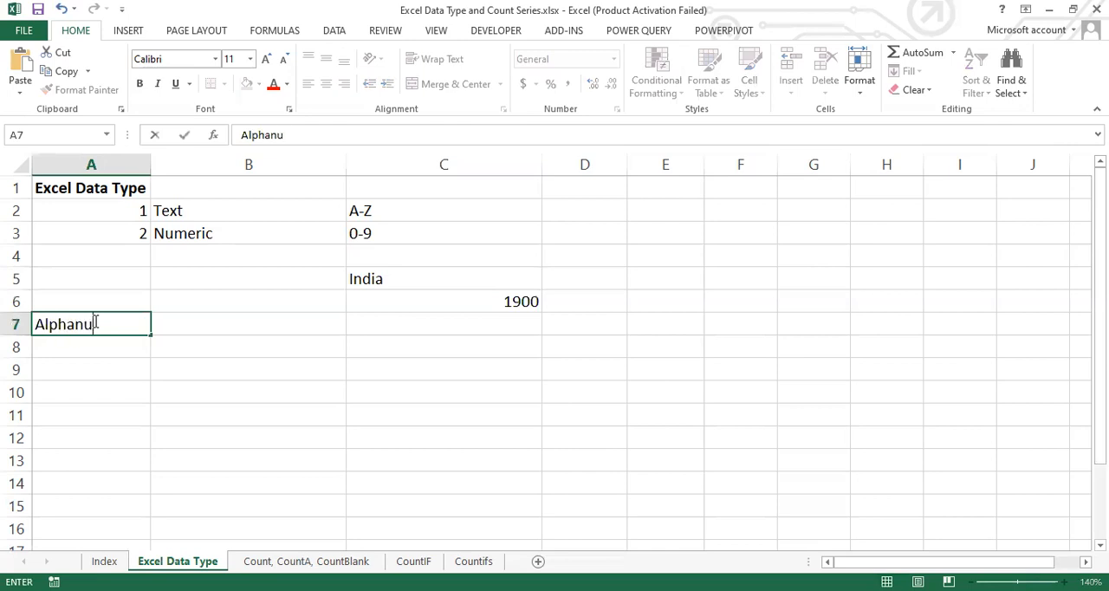
type("meric")
key("Tab")
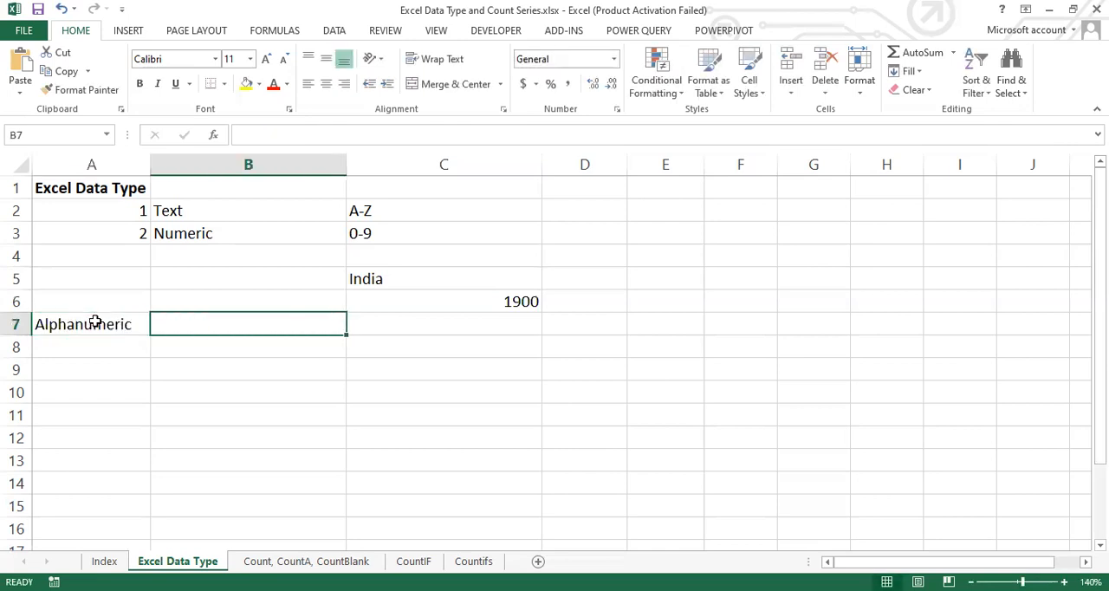
double_click(66, 324)
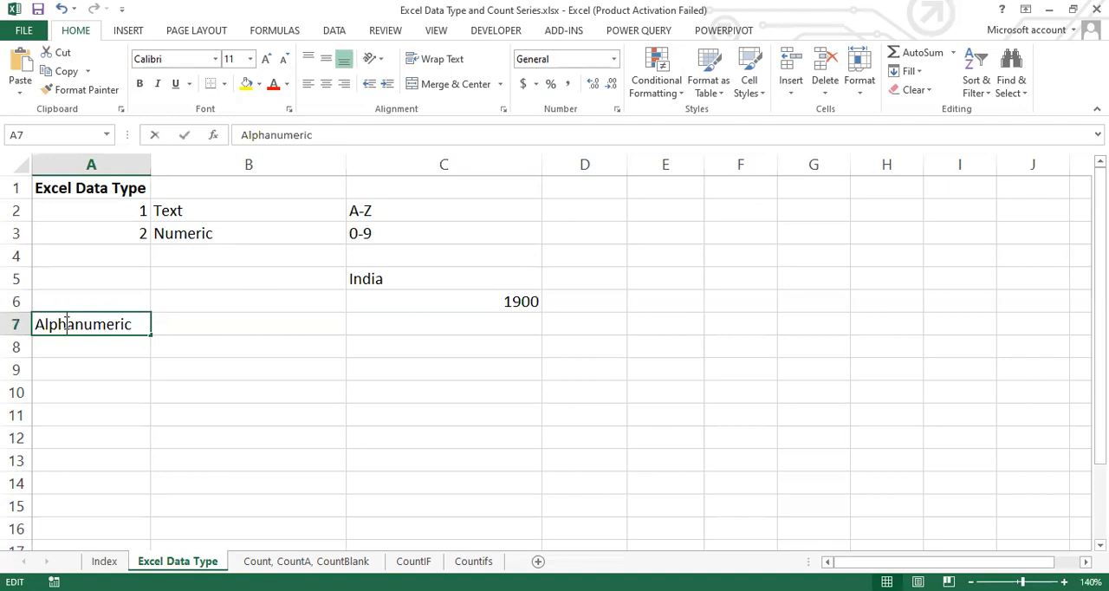
left_click_drag(74, 325, 173, 339)
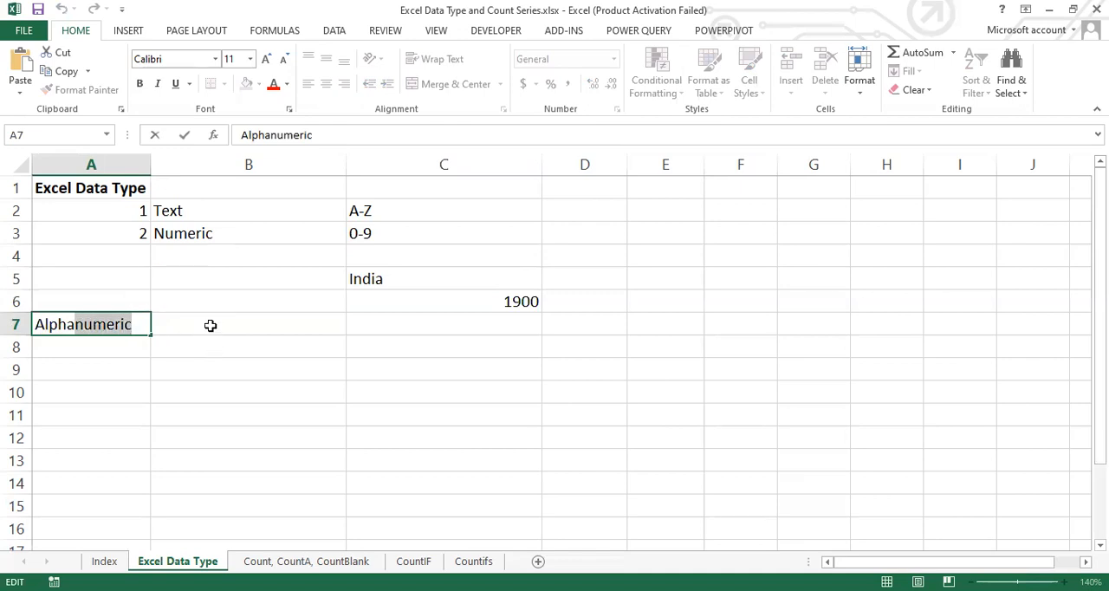
- Enter the alphanumeric example BXY1525ABC in B7 and its data type, Text, in C7
left_click(210, 325)
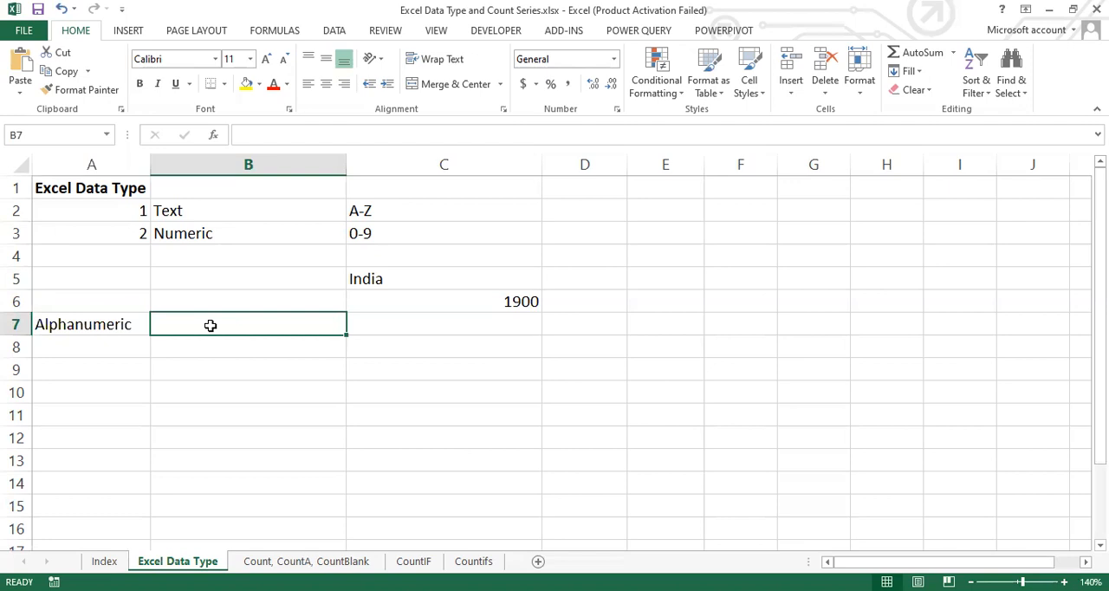
type("B")
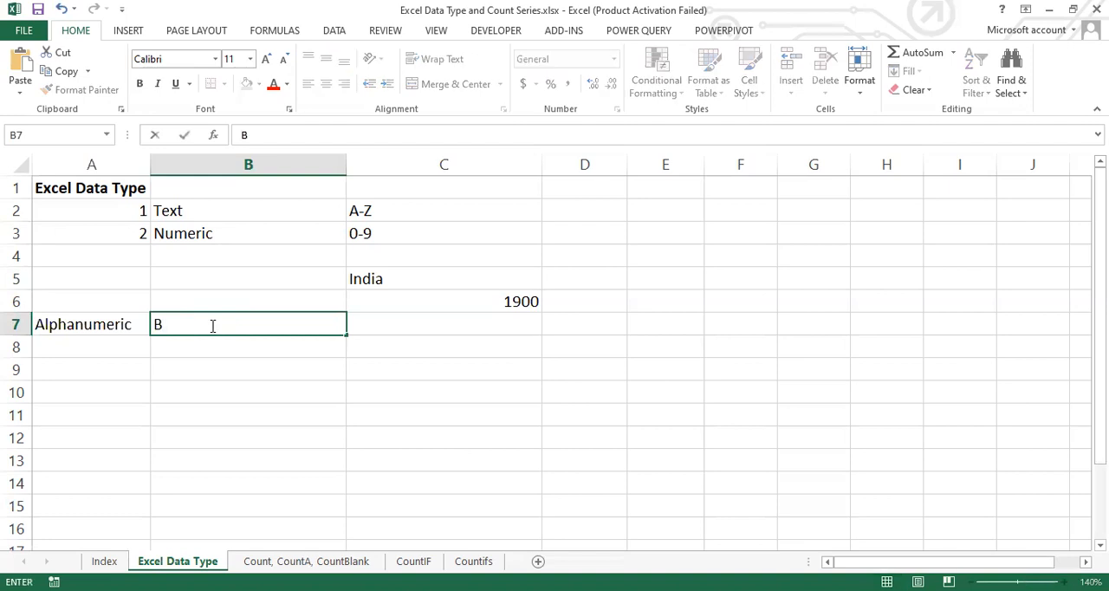
type("XY1525ABC")
key("Tab")
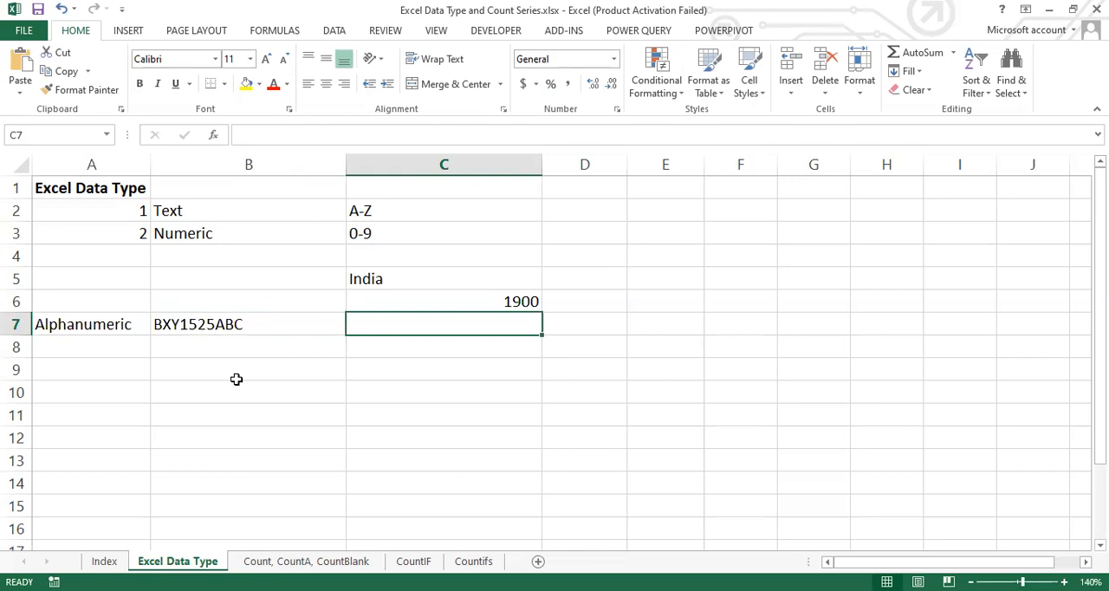
type("Text")
key("Return")
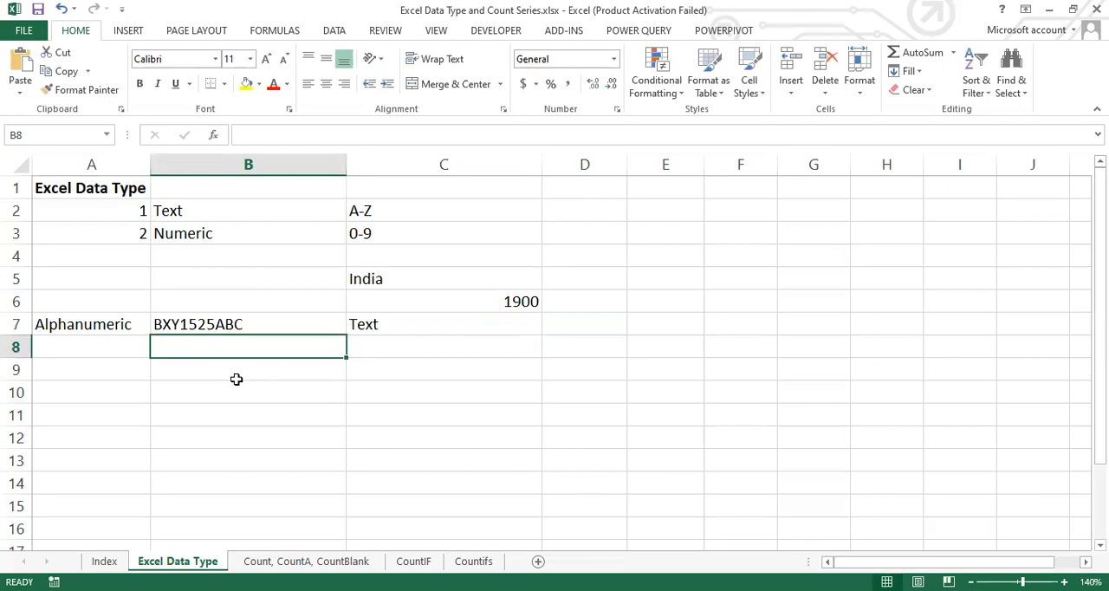
- Enter the label "Special Char" in A8, below the Alphanumeric label
key("Left")
type("S")
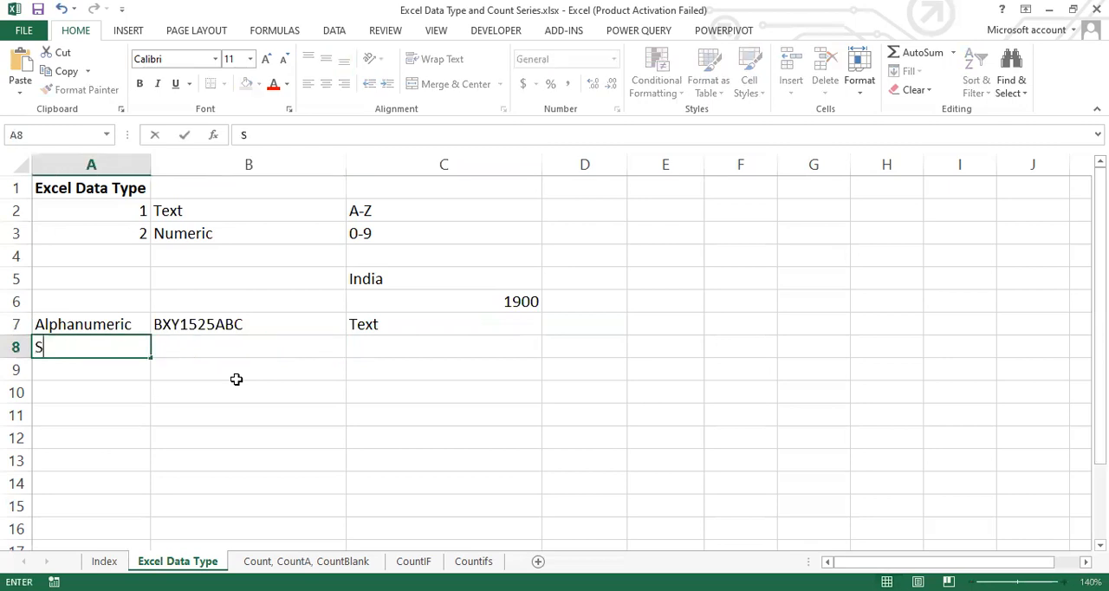
type("peciacl")
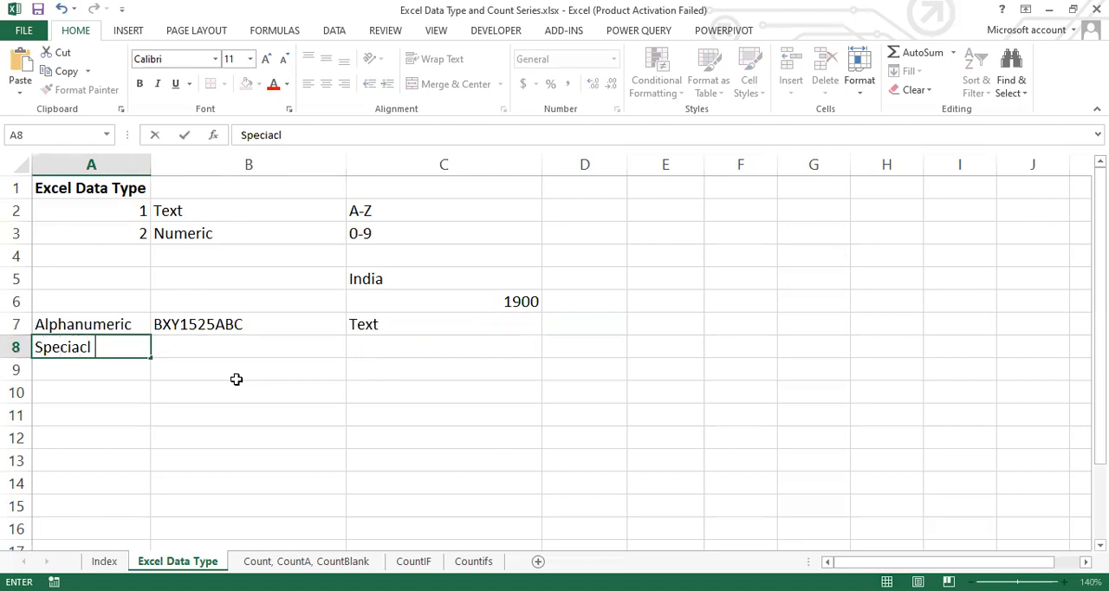
key("BackSpace")
key("BackSpace")
type("al")
key("BackSpace")
key("BackSpace")
type("l Char")
key("Tab")
- Enter the special character examples "Space,<,>,<>,$,%,/..etc." in B8
type("Spac")
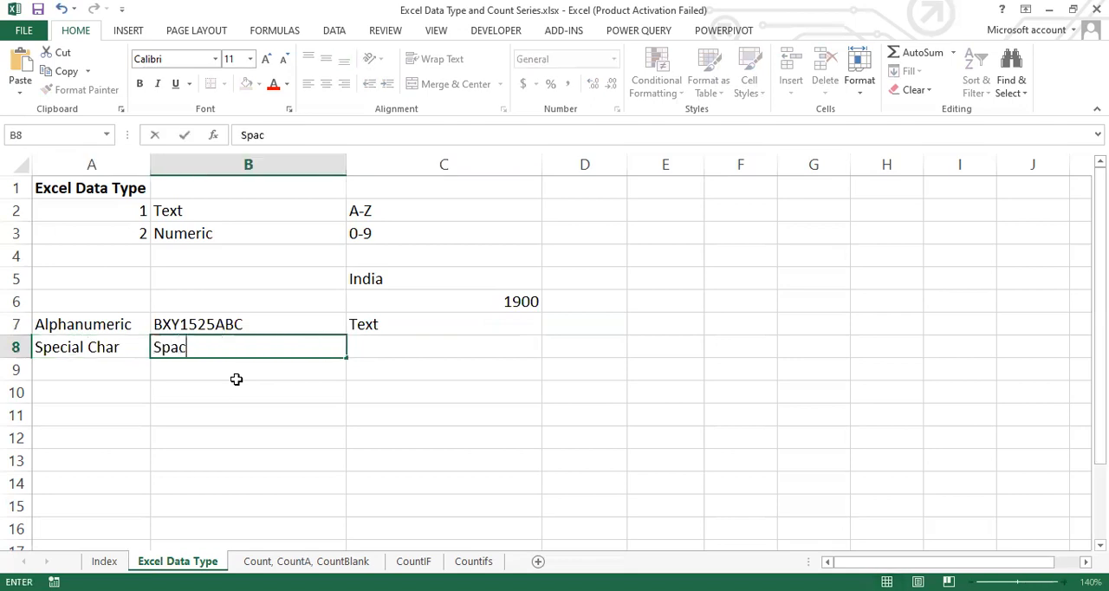
type("e,<,>,<>,")
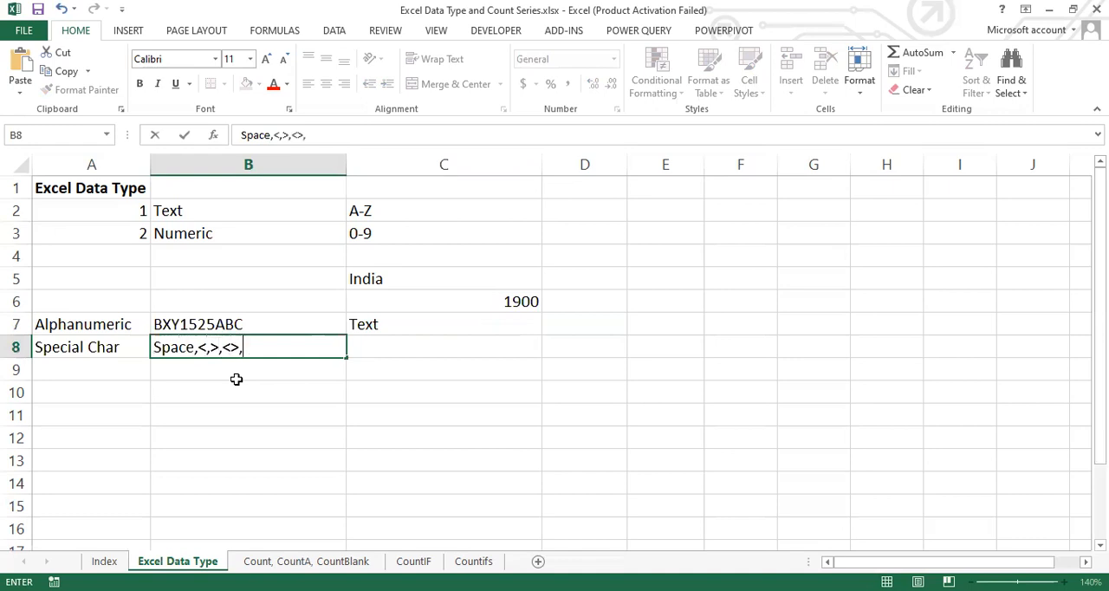
type("$,%,/..et")
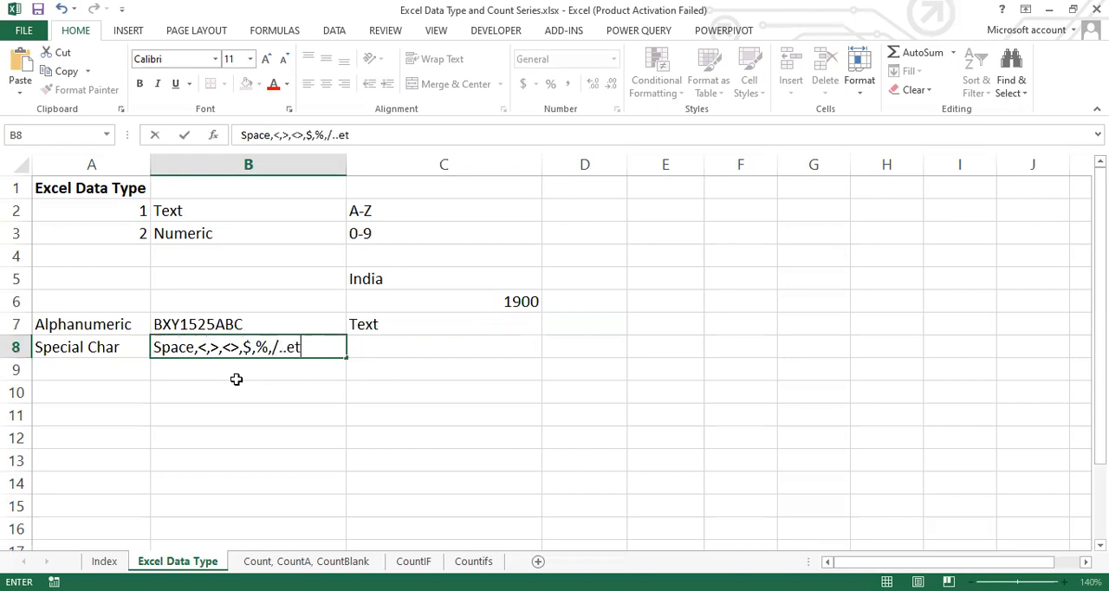
type("c.")
key("Return")
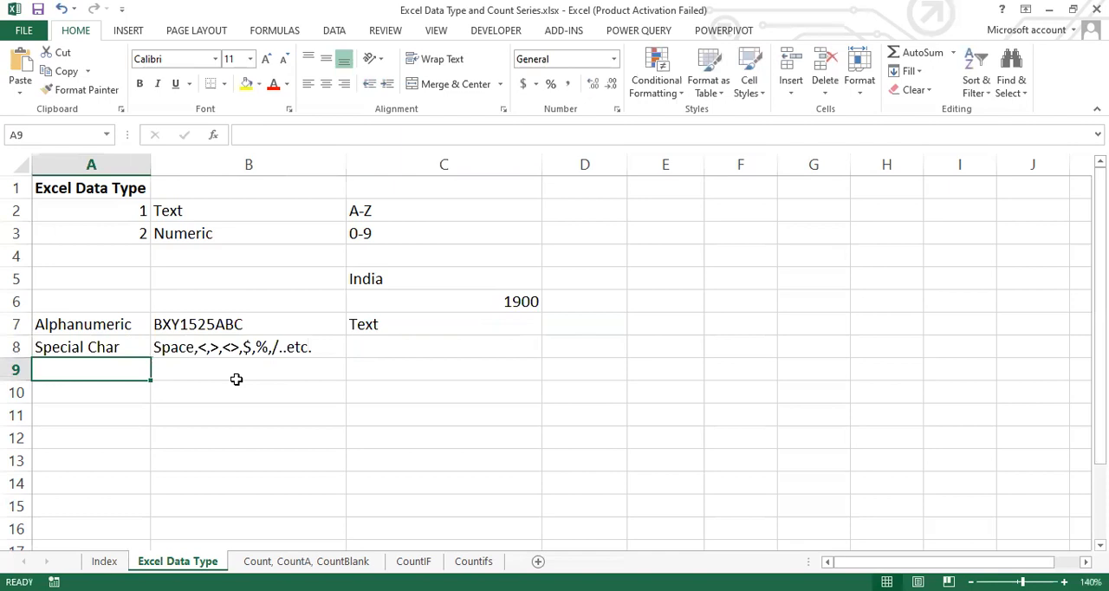
- Fill C8 with the value from the cell above to classify special characters as Text
key("Up")
key("Right")
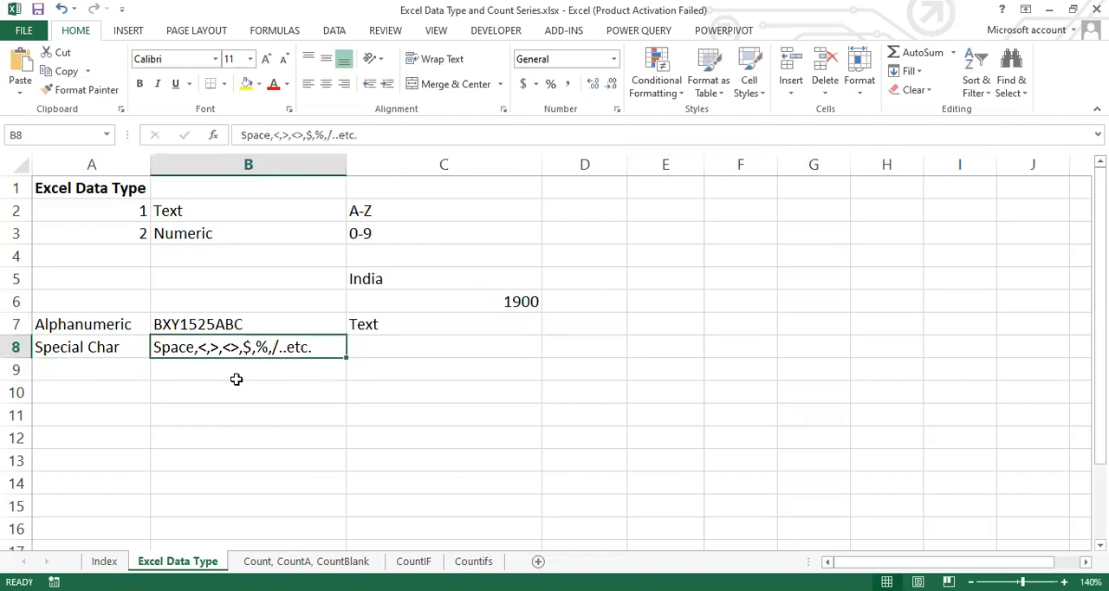
key("Right")
key("ctrl+d")
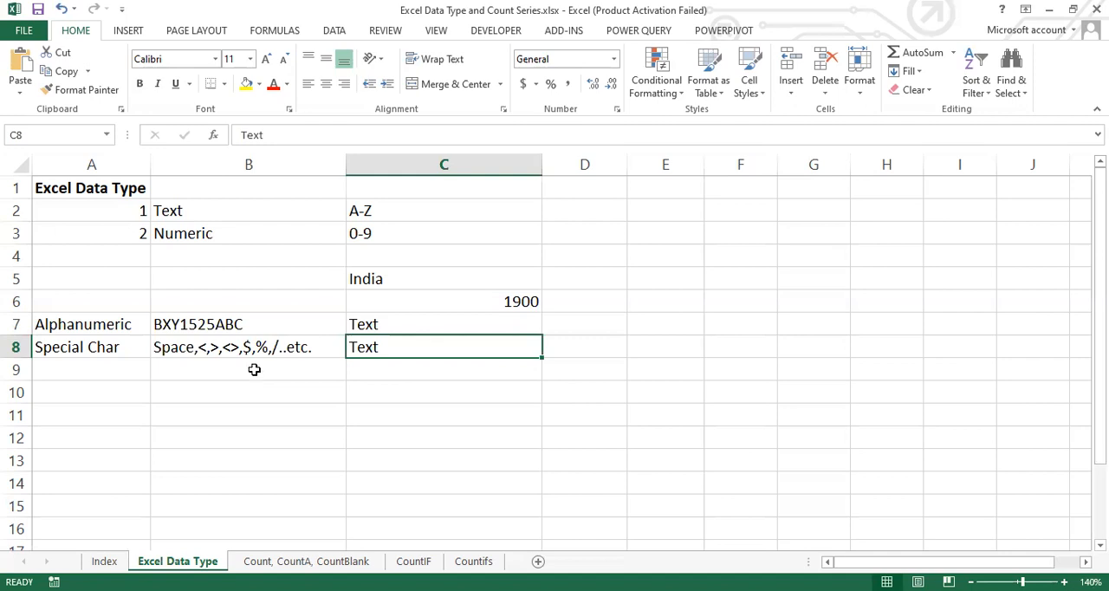
- Enter the date 1/30/2022 in cell D3 and reselect that cell
left_click(620, 237)
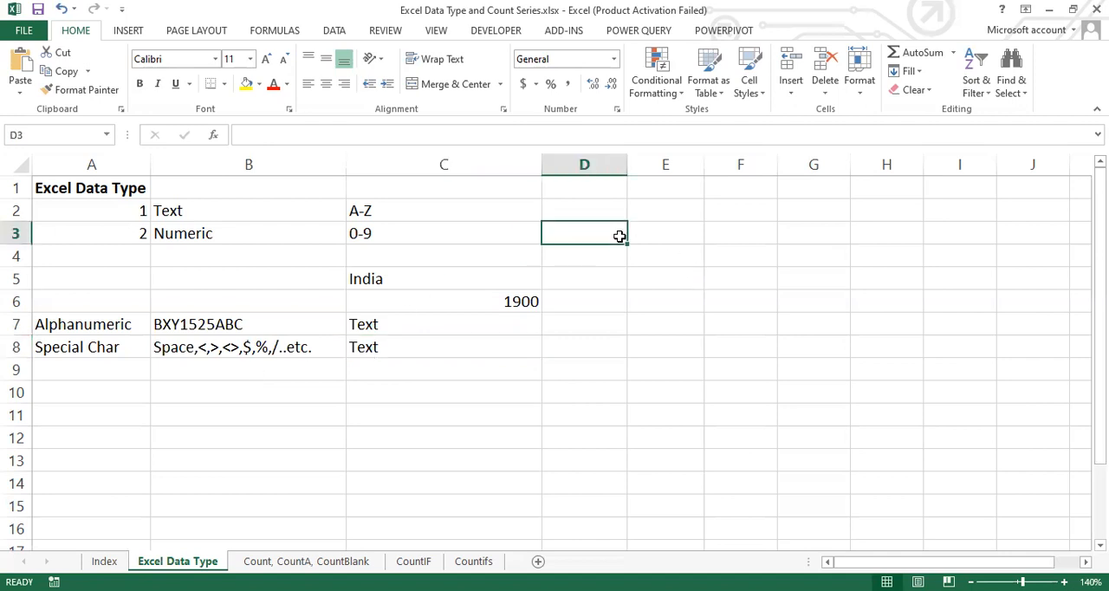
type("1/30/2022")
key("Return")
left_click(619, 237)
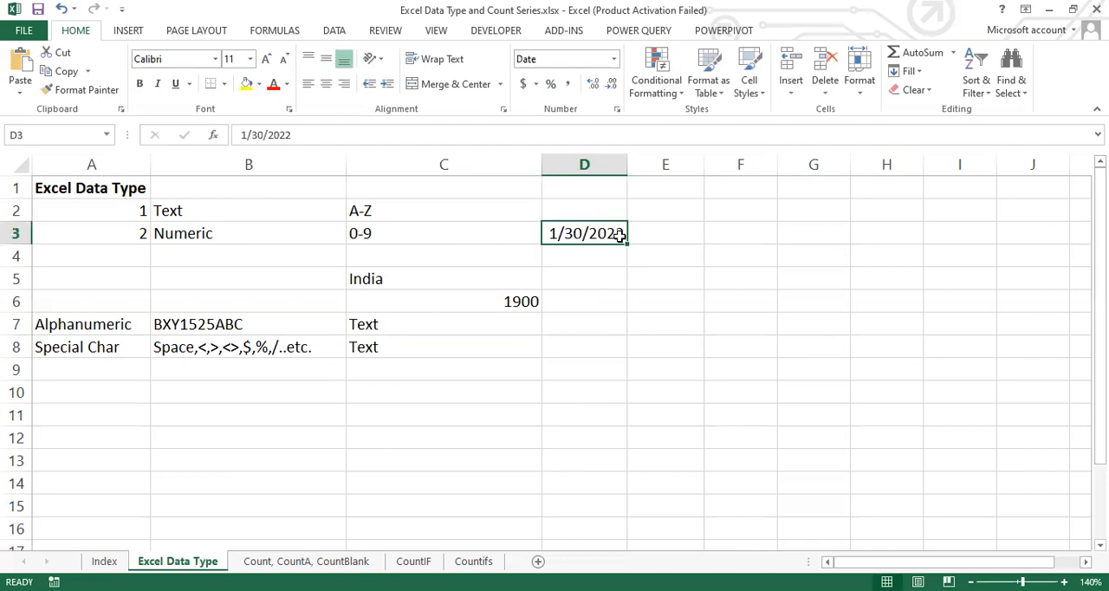
- Try replacing the first slash of the date in D3 with a hyphen
double_click(563, 232)
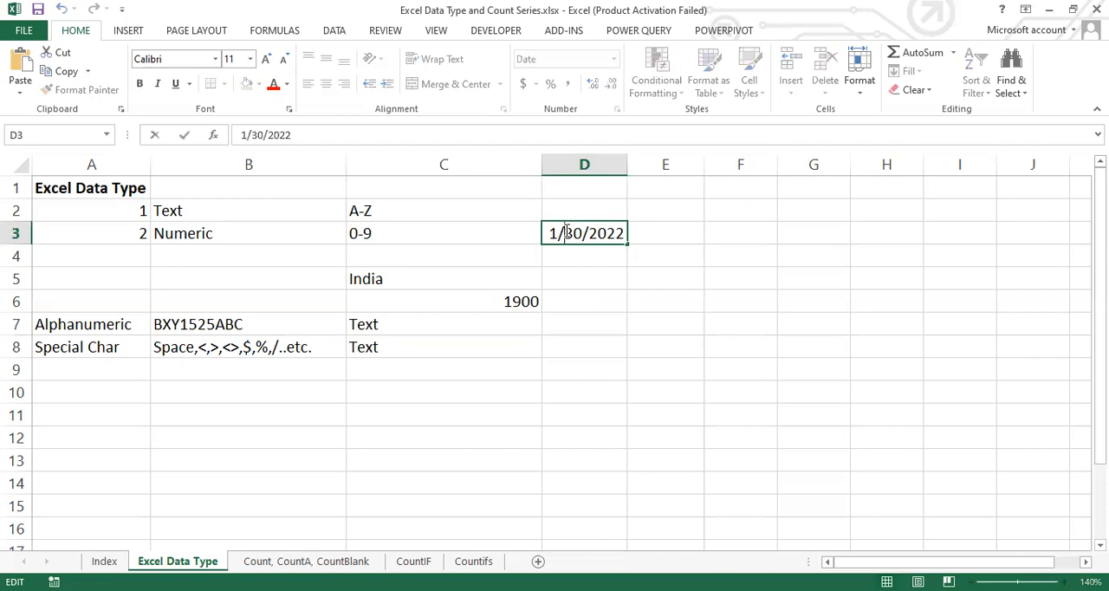
left_click(559, 233)
type("-")
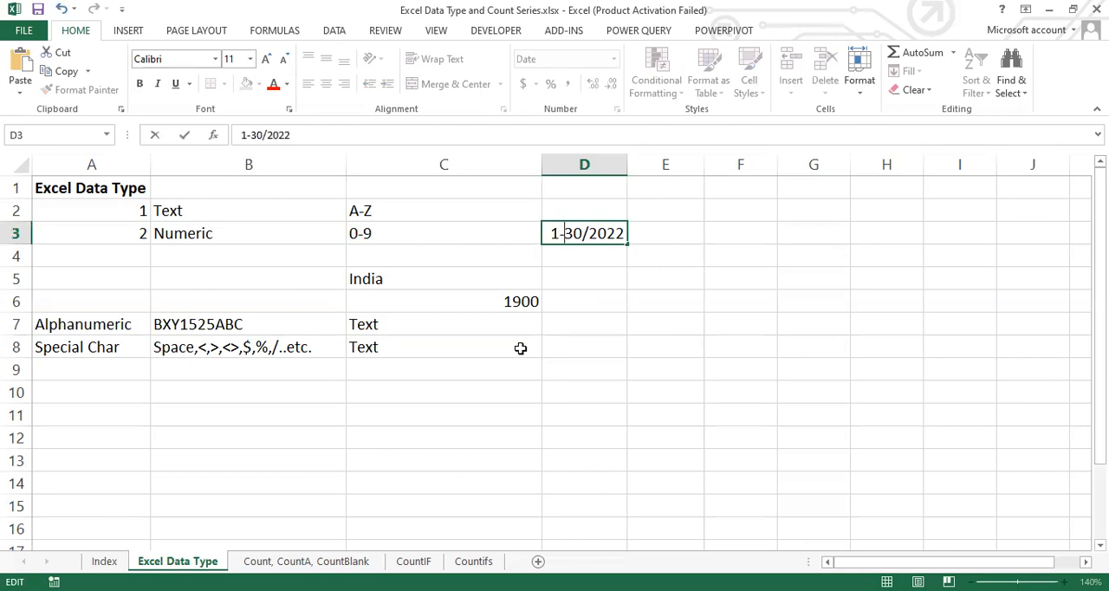
key("Escape")
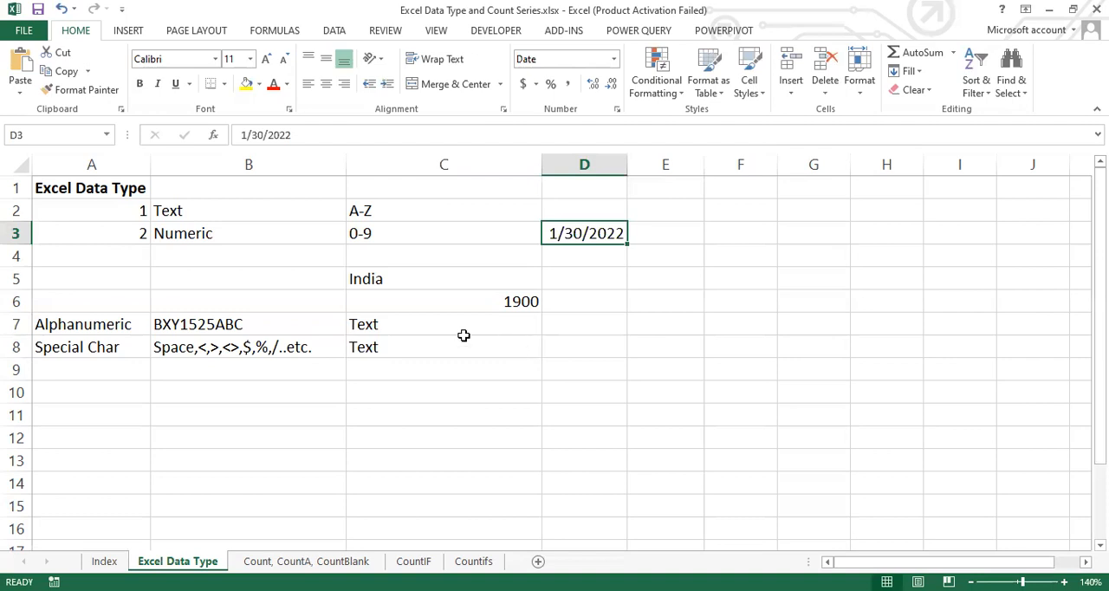
- Enter Numeric in E3 to classify the date beside it
left_click(649, 232)
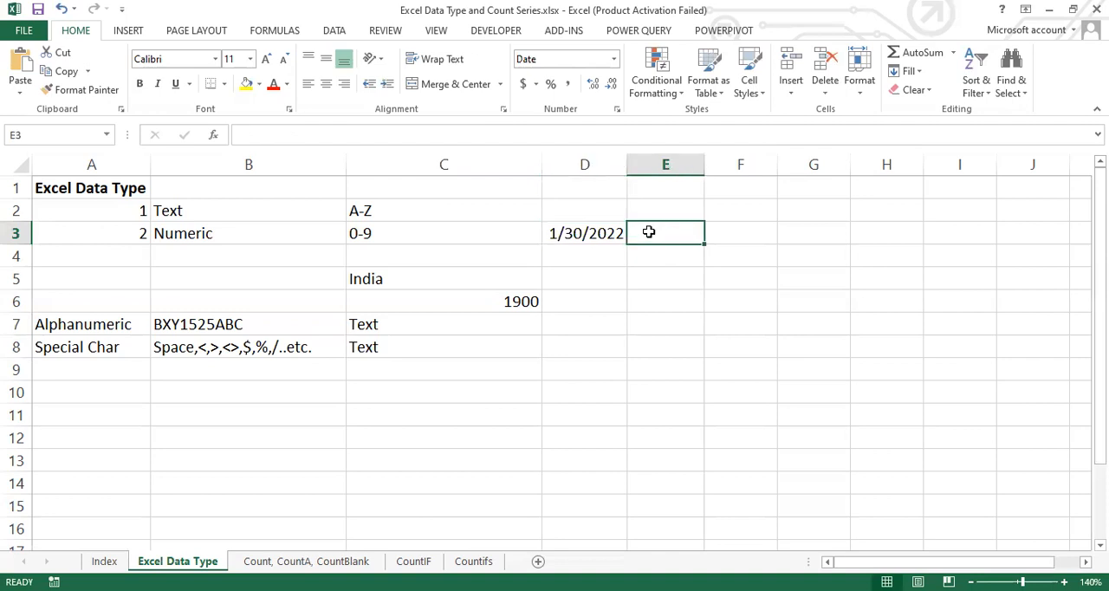
type("Numeric")
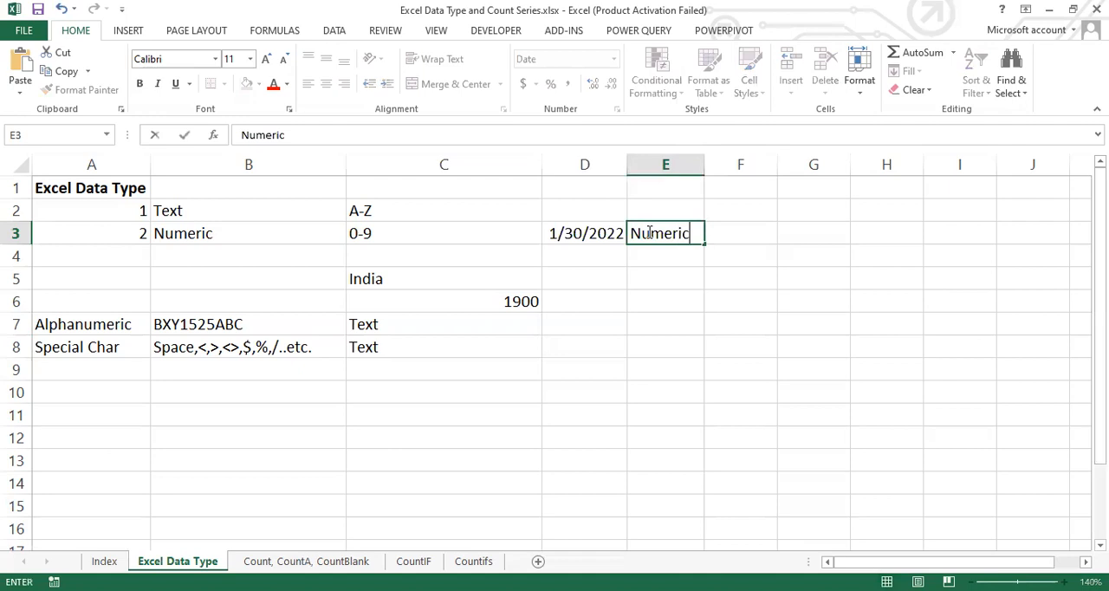
key("Return")
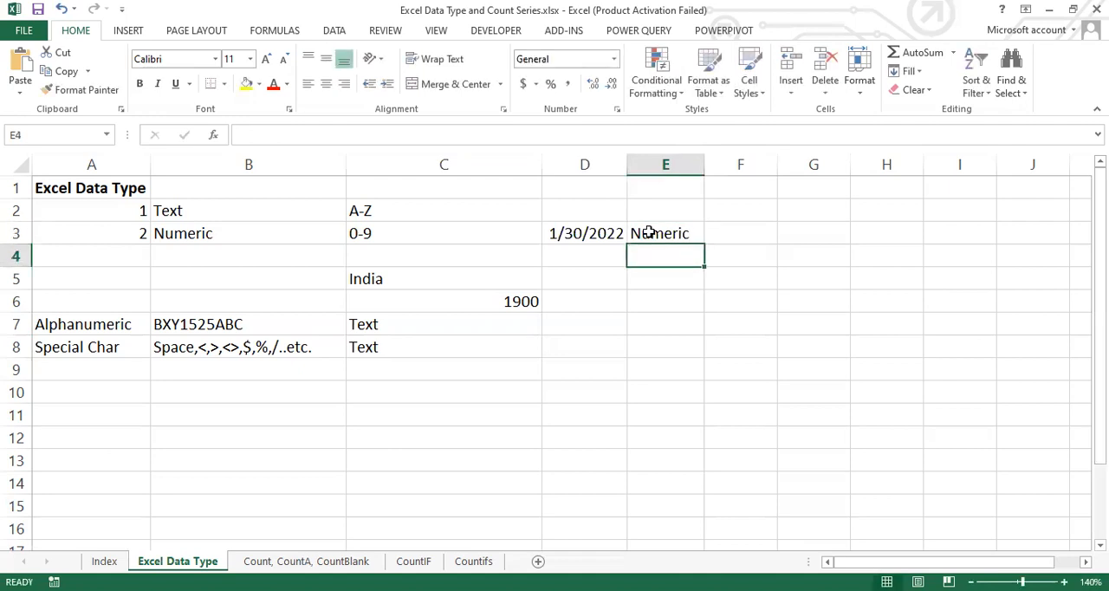
- Switch the date in D3 to the General number format to view its serial number, and undo the change
left_click(589, 232)
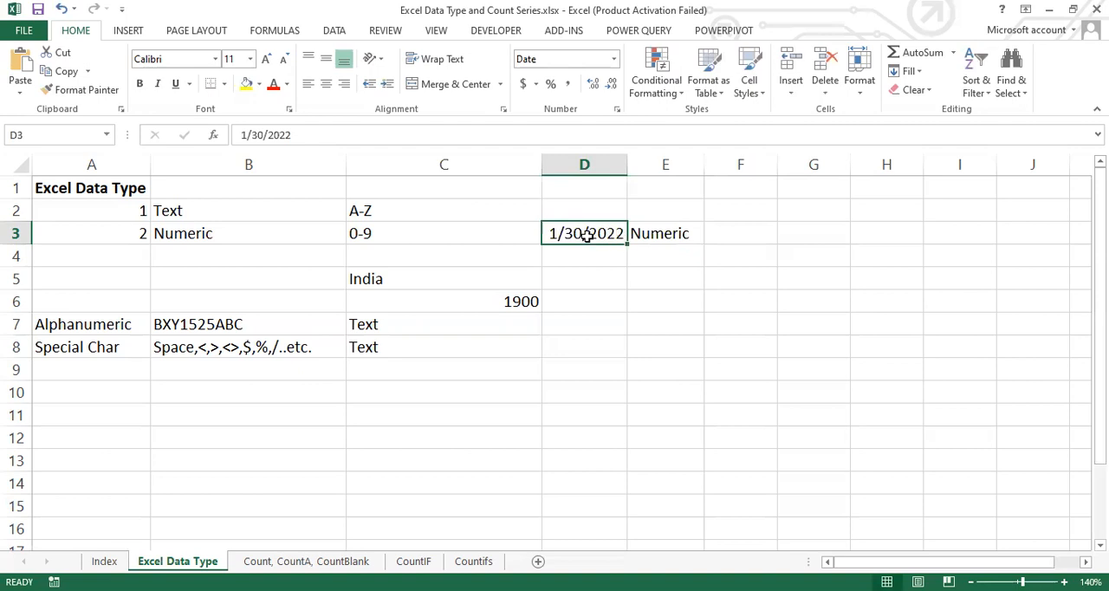
left_click(563, 62)
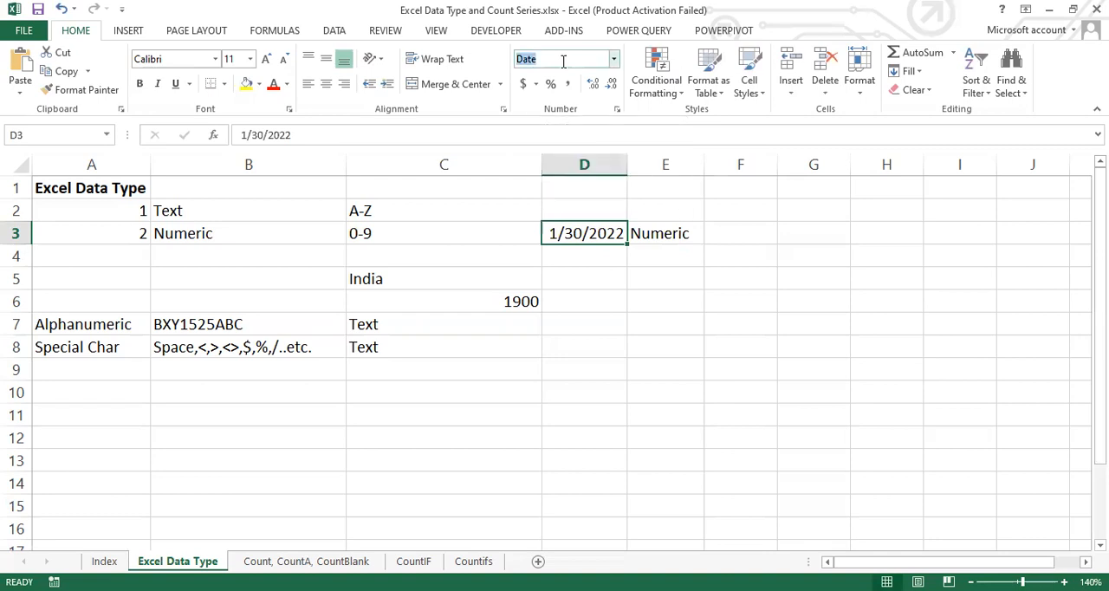
type("General")
key("Return")
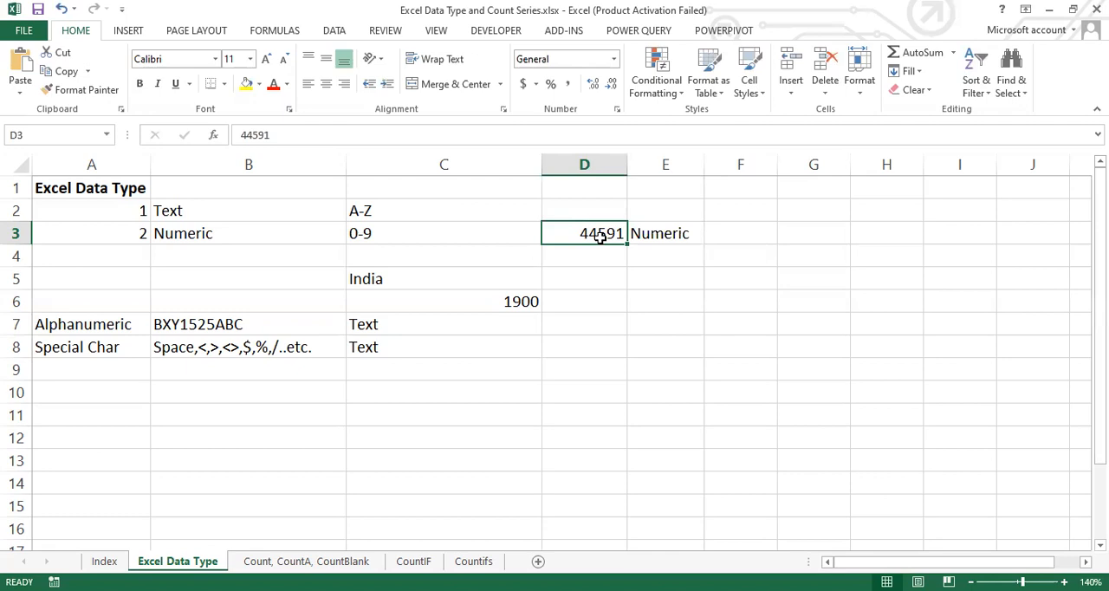
key("ctrl+z")
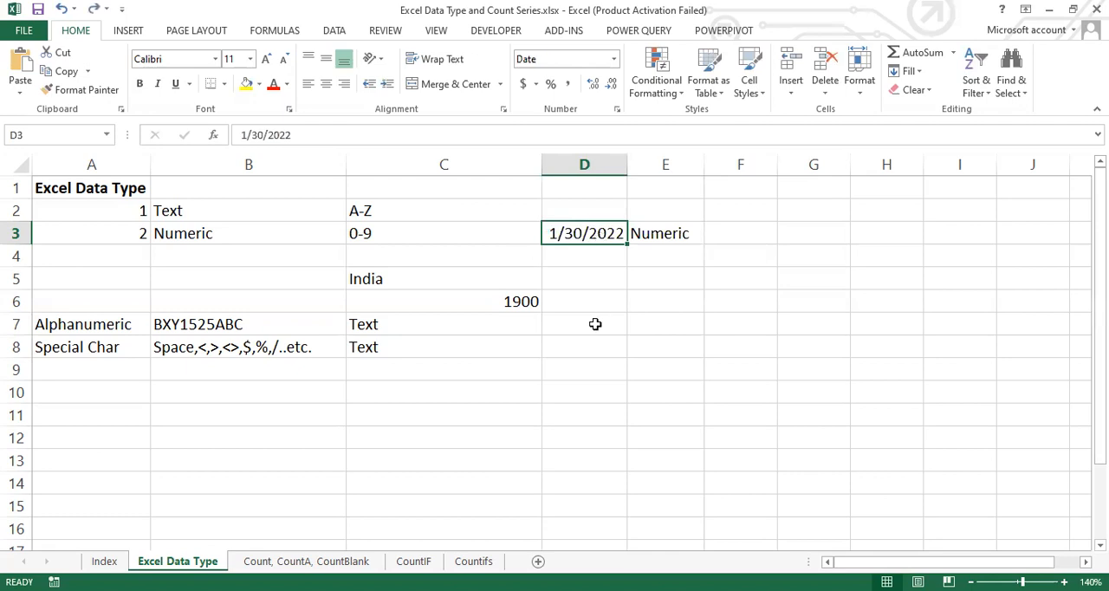
- Enter the date 30-Jan-22 in cell D6 and reselect that cell
left_click(594, 326)
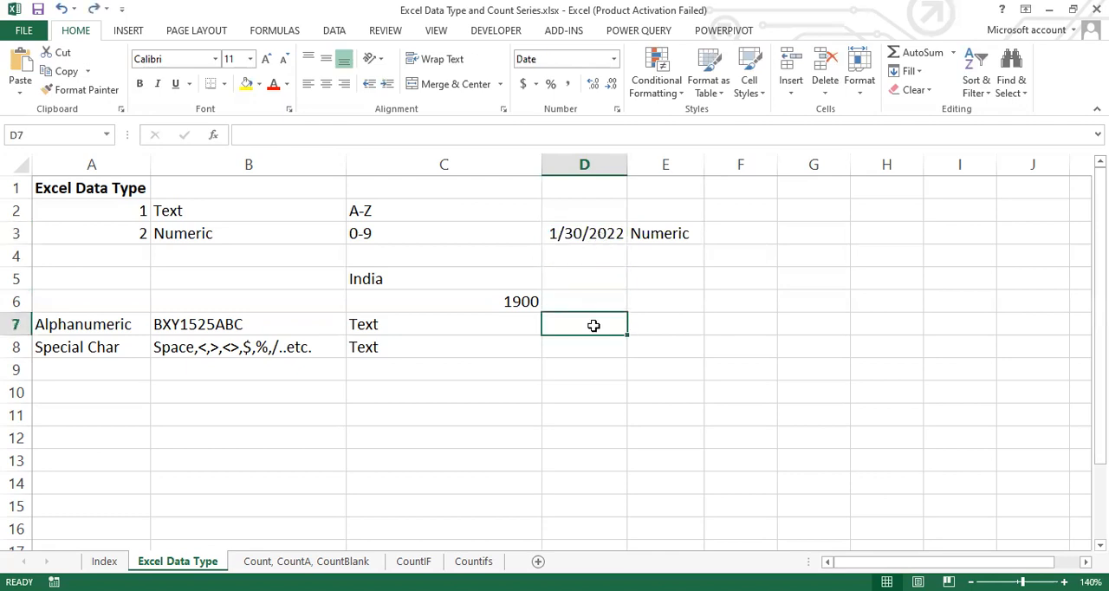
key("Down")
key("Down")
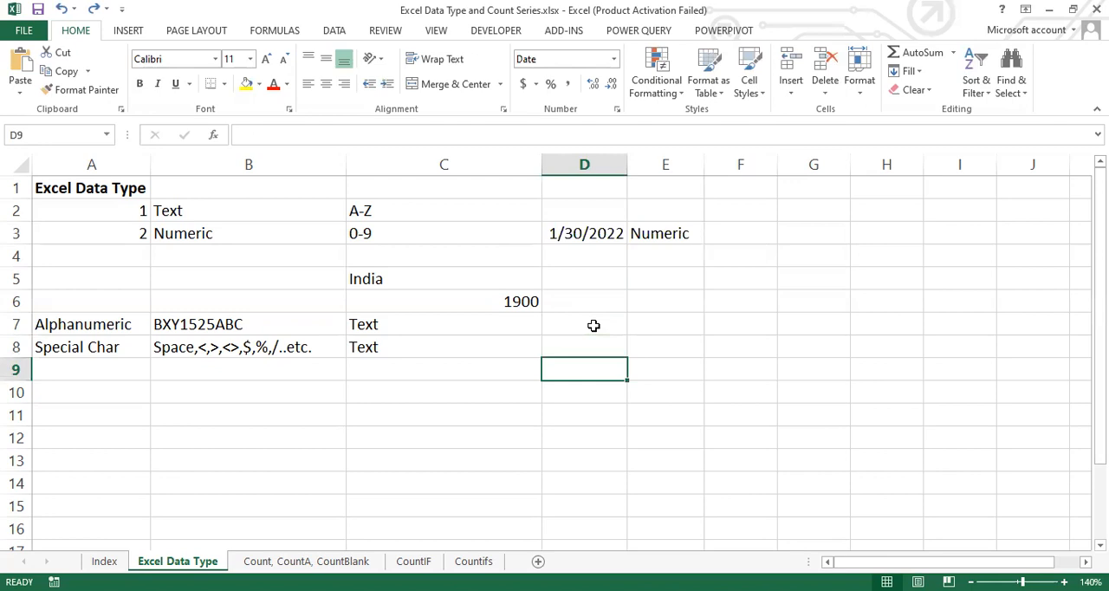
key("Up")
key("Up")
key("Up")
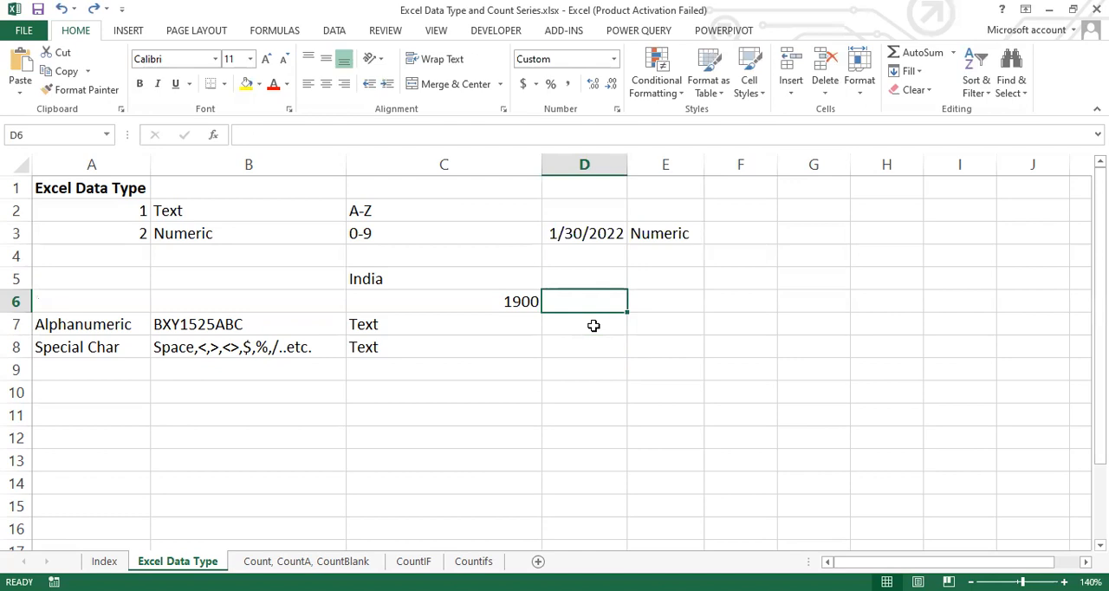
type("1")
key("BackSpace")
type("30-Jan-22")
key("Return")
key("Up")
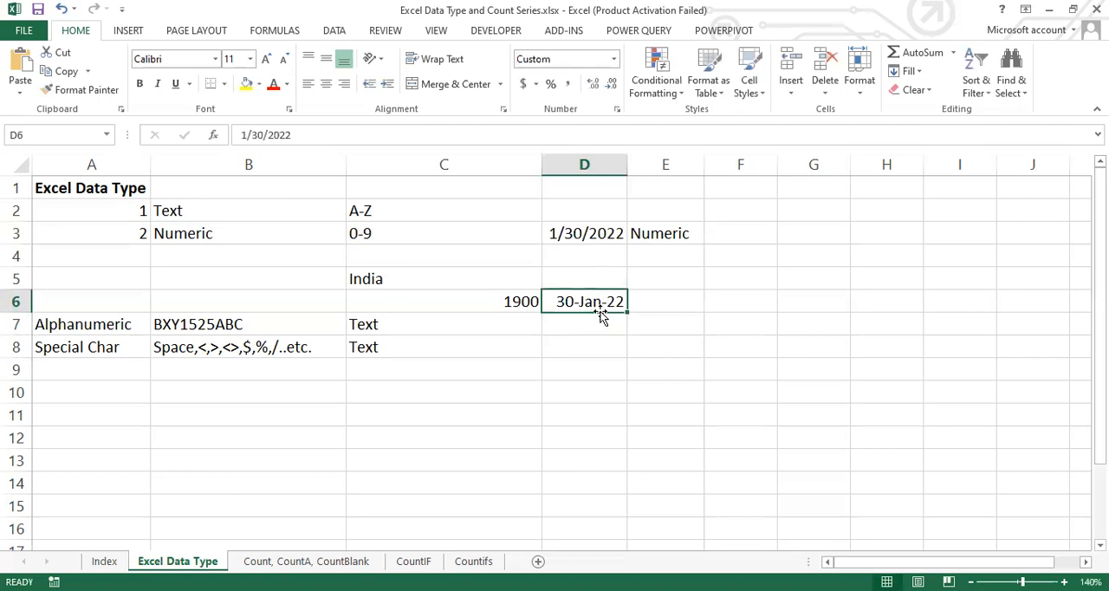
- Compare the dates in D3 and D6 by applying the General number format to each, and undo both format changes
left_click(602, 232)
left_click(595, 303)
left_click(593, 234)
left_click(594, 299)
left_click(592, 235)
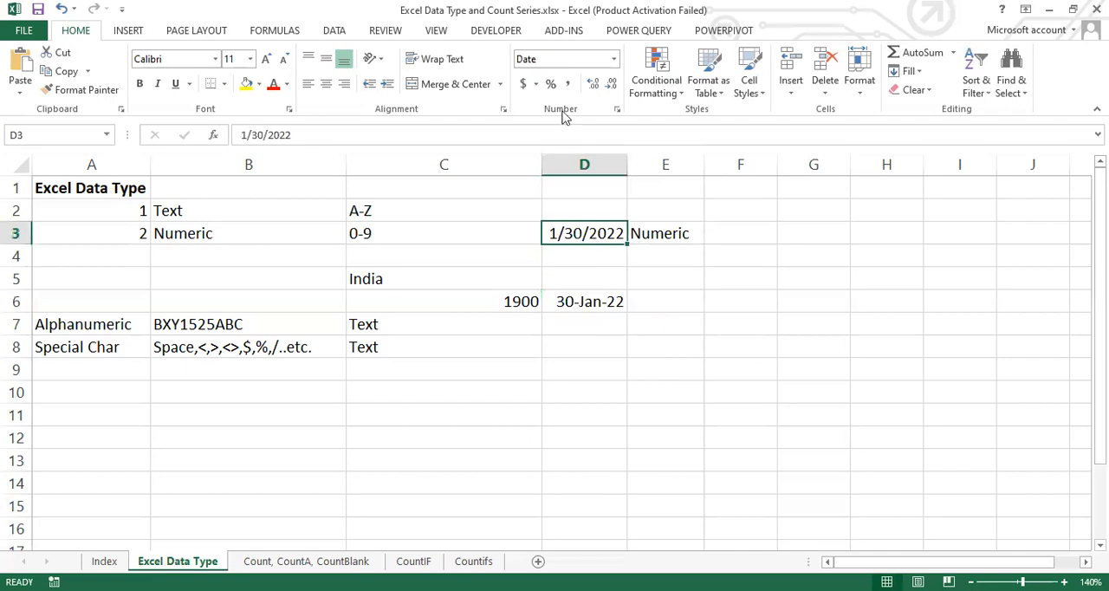
left_click(562, 62)
type("General")
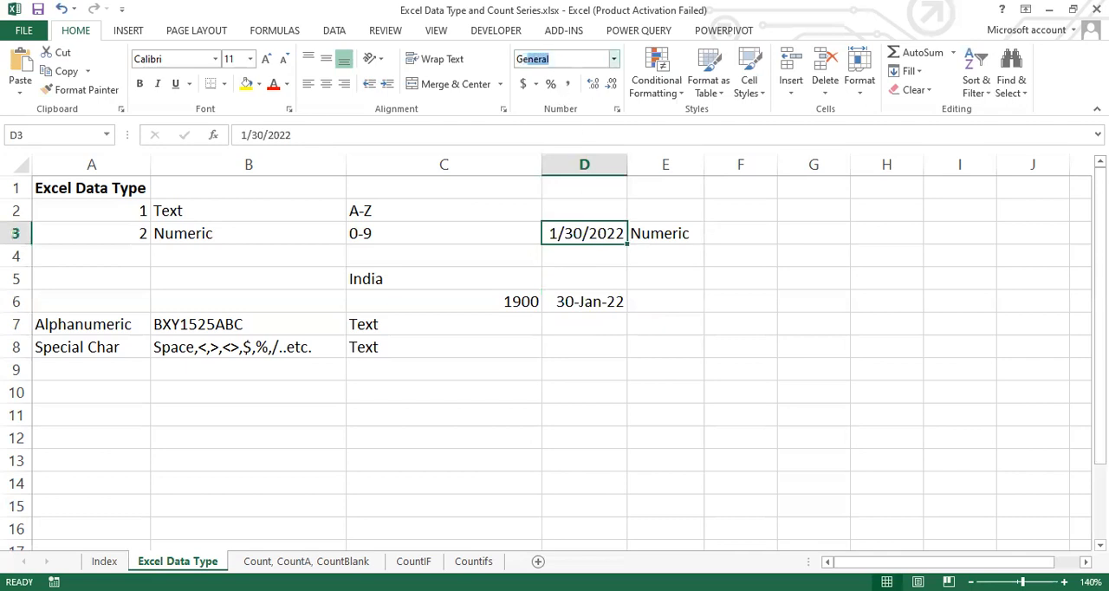
key("Return")
left_click(577, 301)
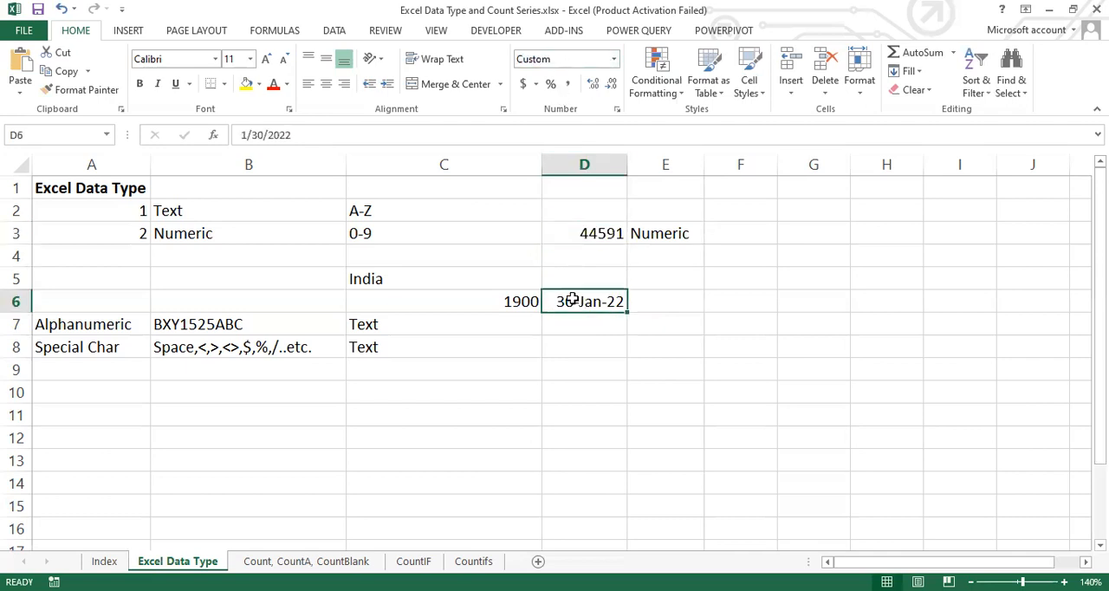
left_click(567, 63)
key("Return")
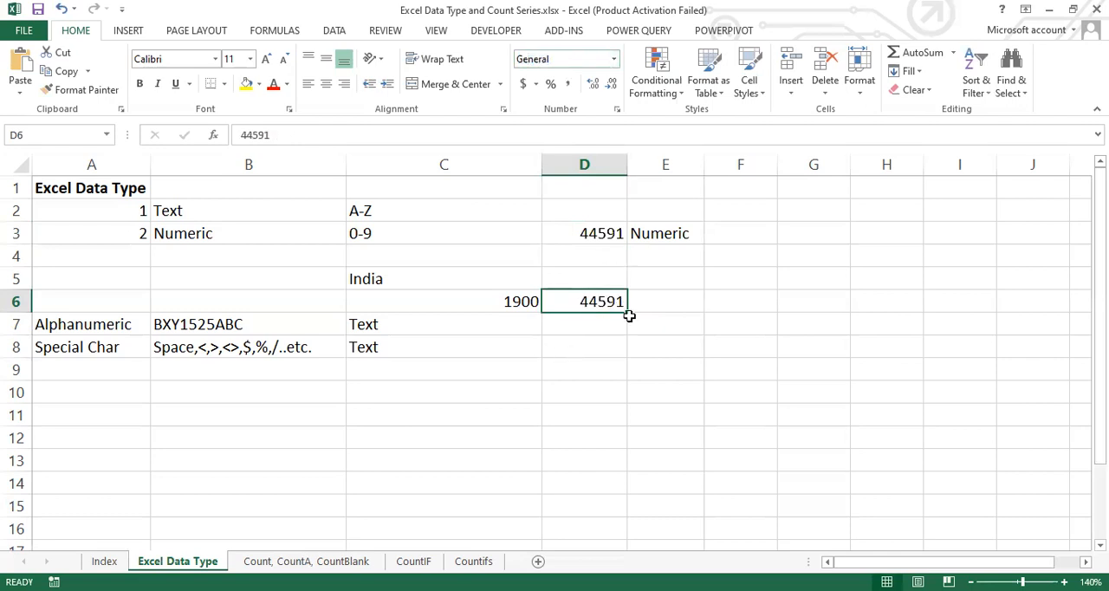
key("ctrl+z")
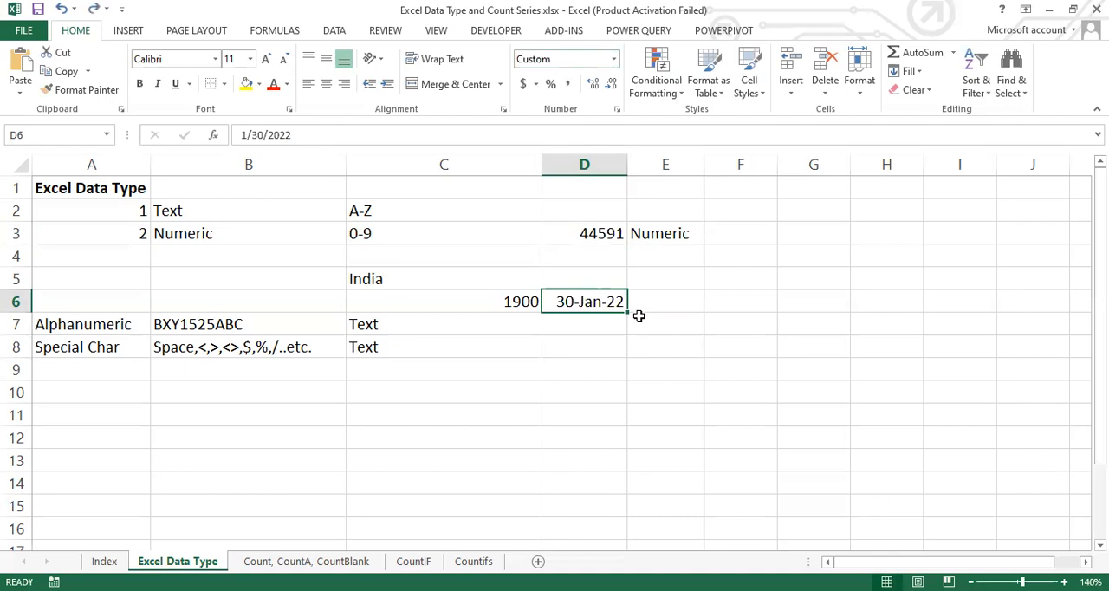
key("ctrl+z")
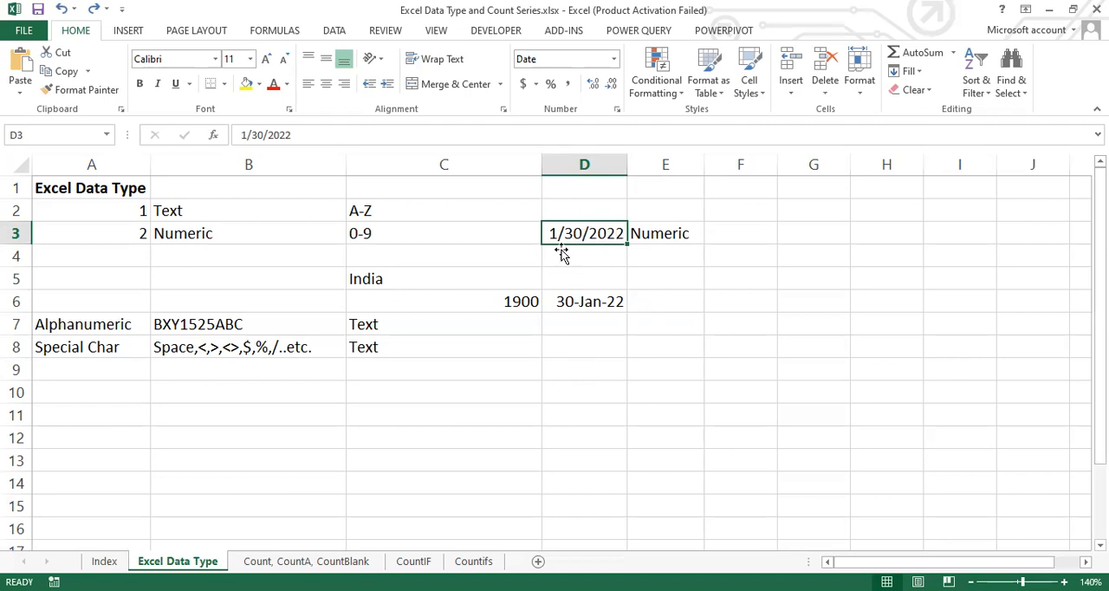
- Apply the General number format to the date in D3 again and undo it
left_click(572, 59)
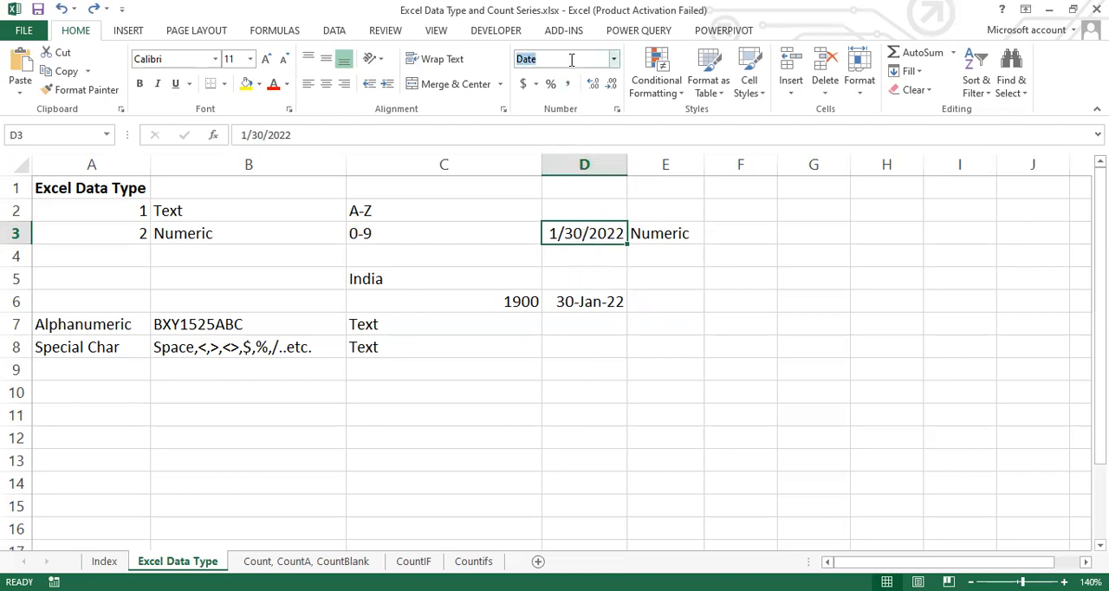
type("General")
key("Return")
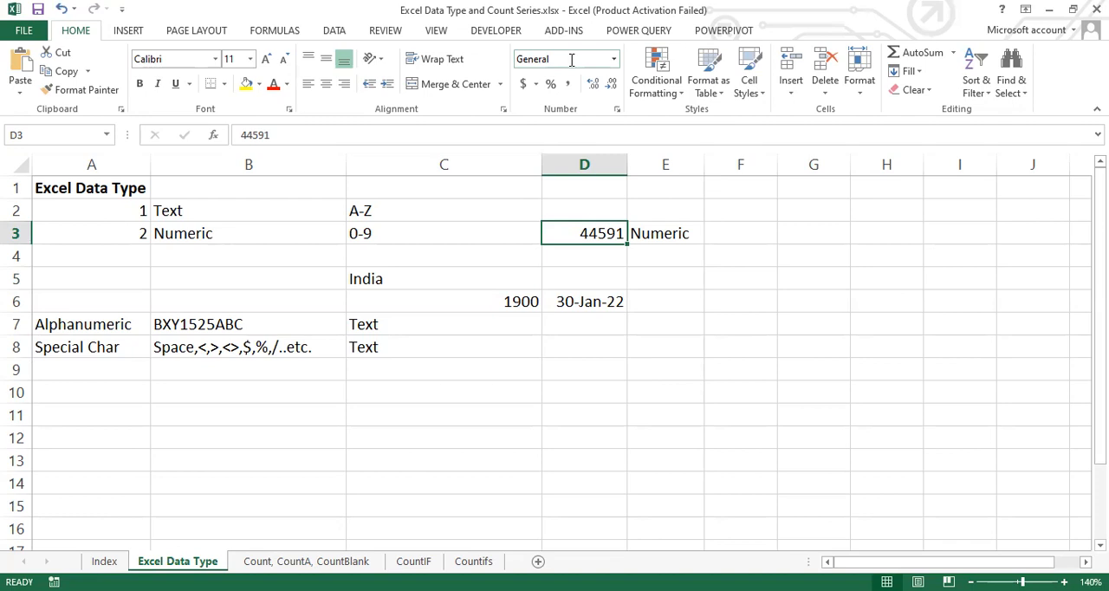
key("ctrl+z")
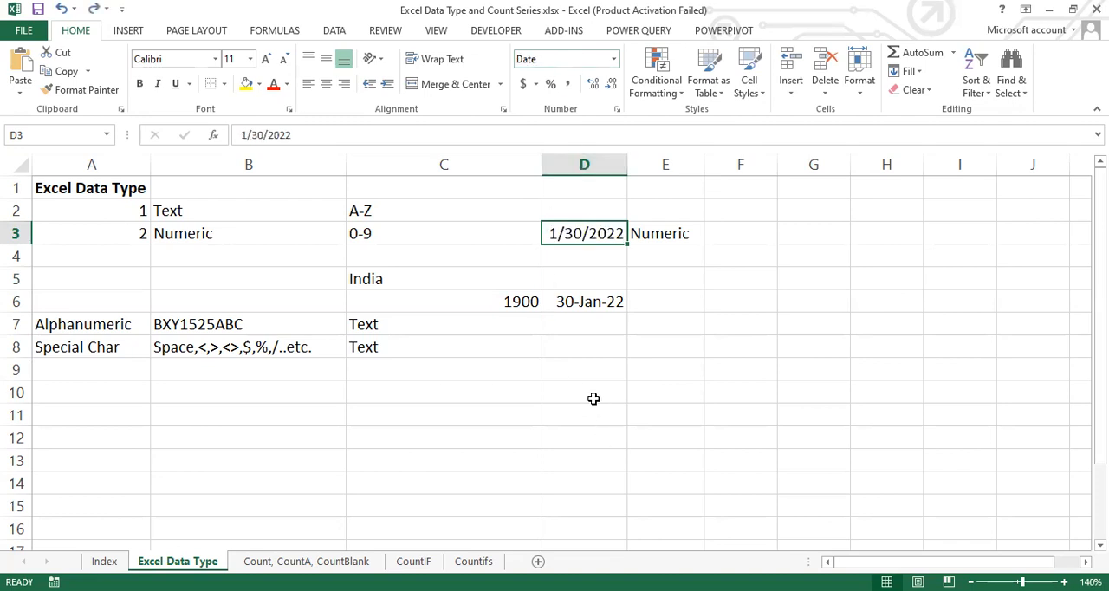
- Enter the date 1/1/1900 in D10 and label it Base Date in E10
left_click(594, 398)
type("1/1")
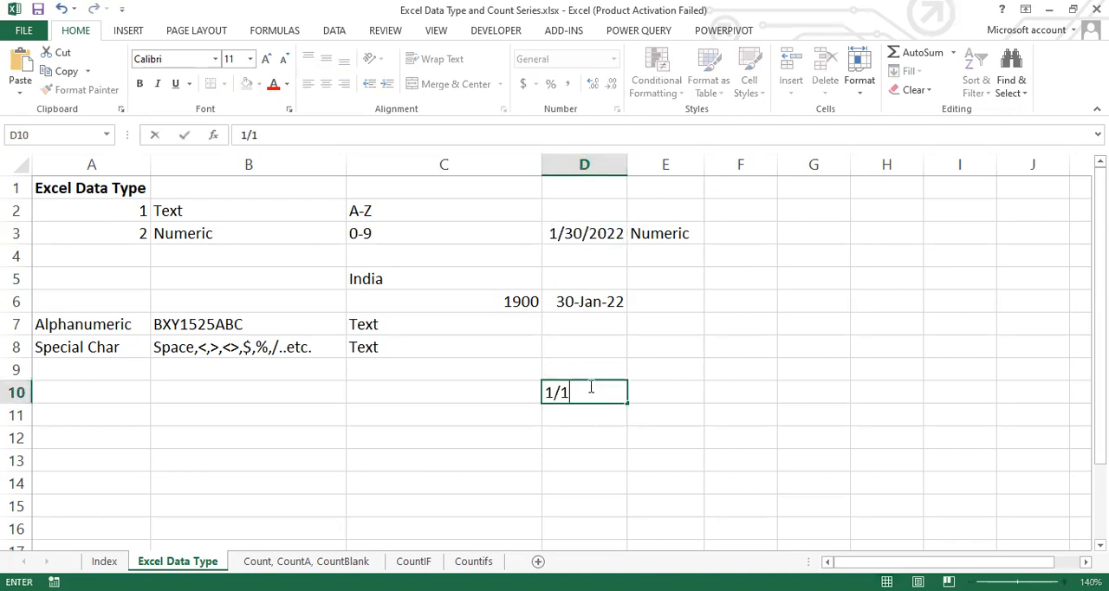
type("/1900")
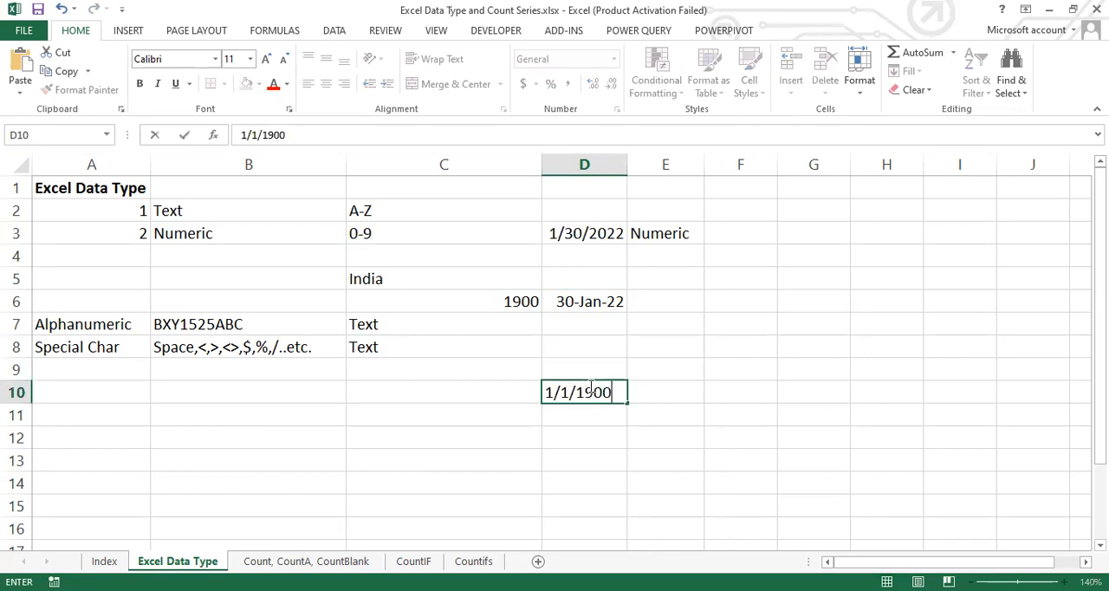
key("Return")
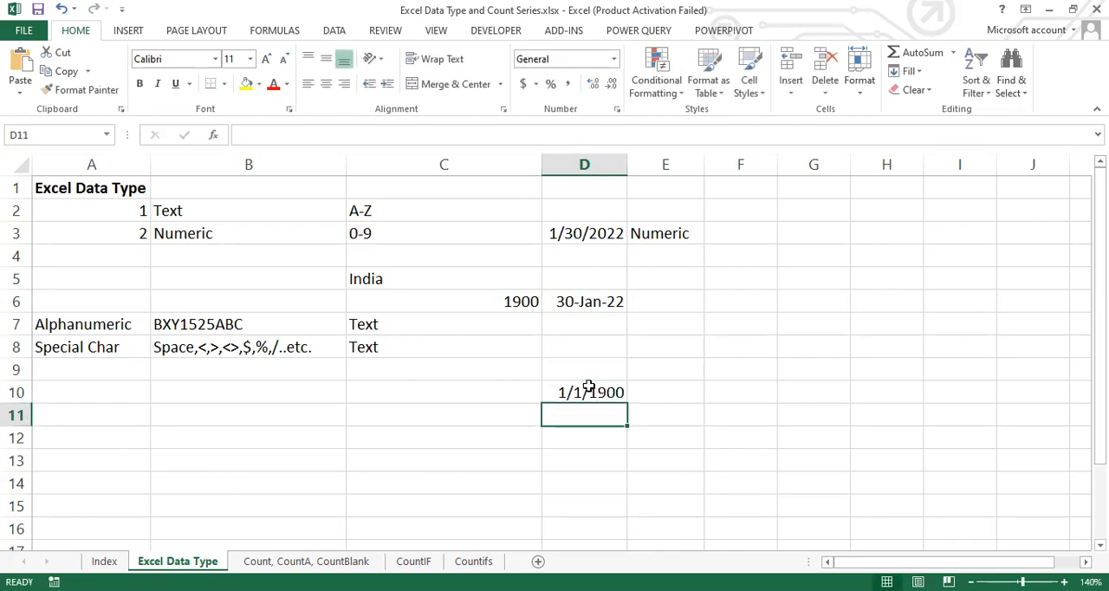
left_click(589, 388)
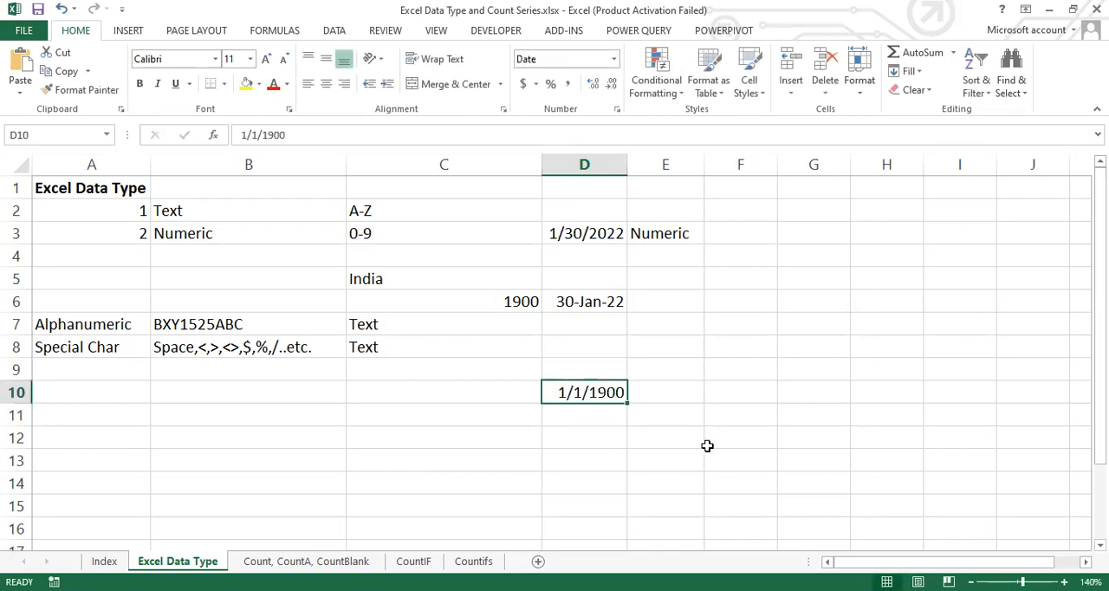
left_click(683, 391)
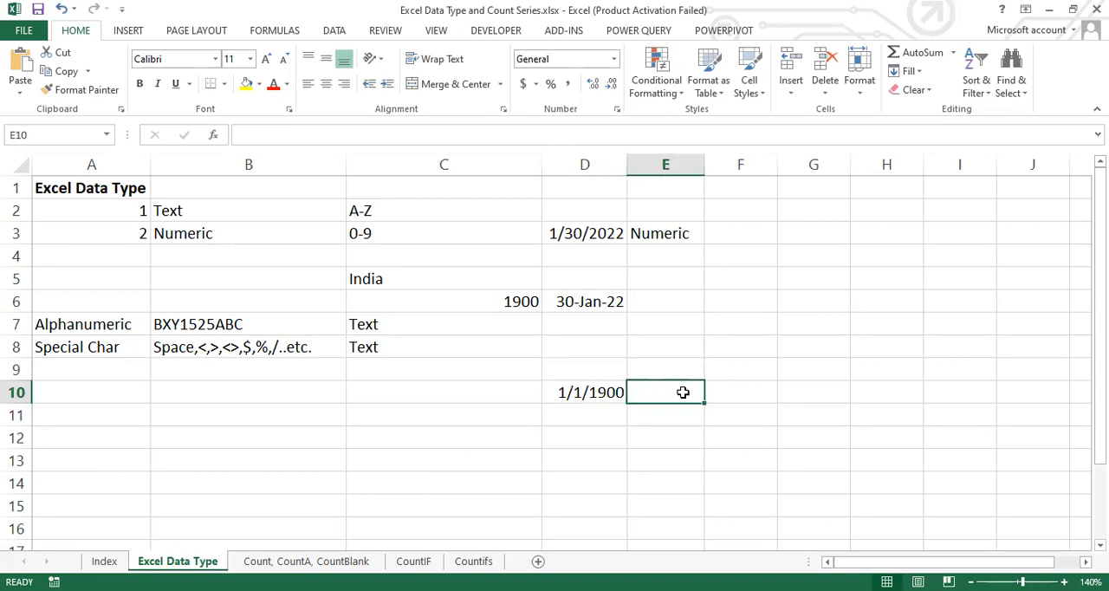
type("Base Date")
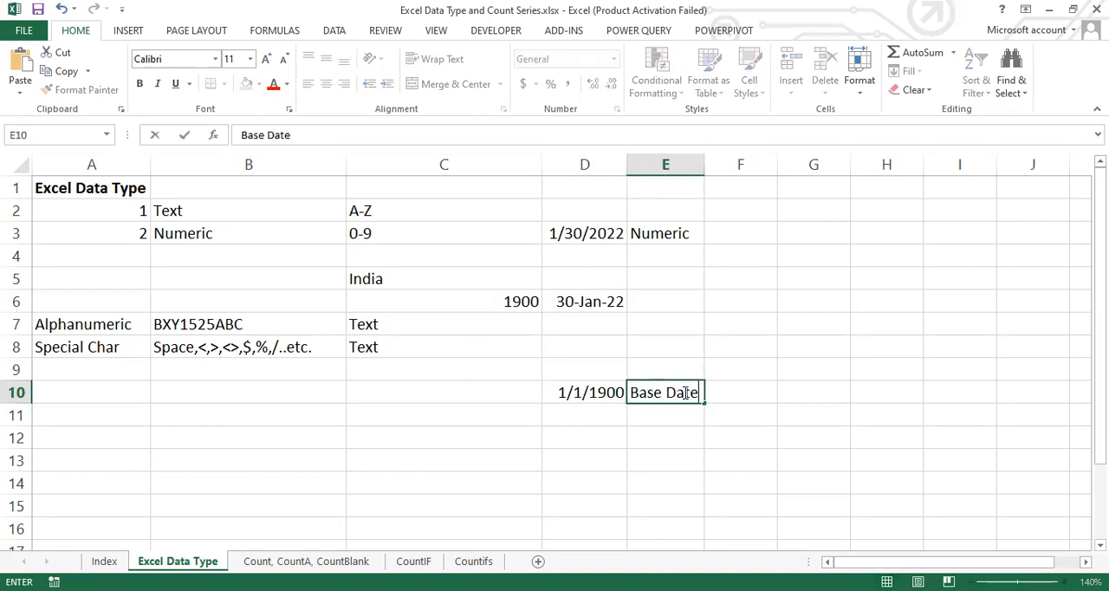
key("Return")
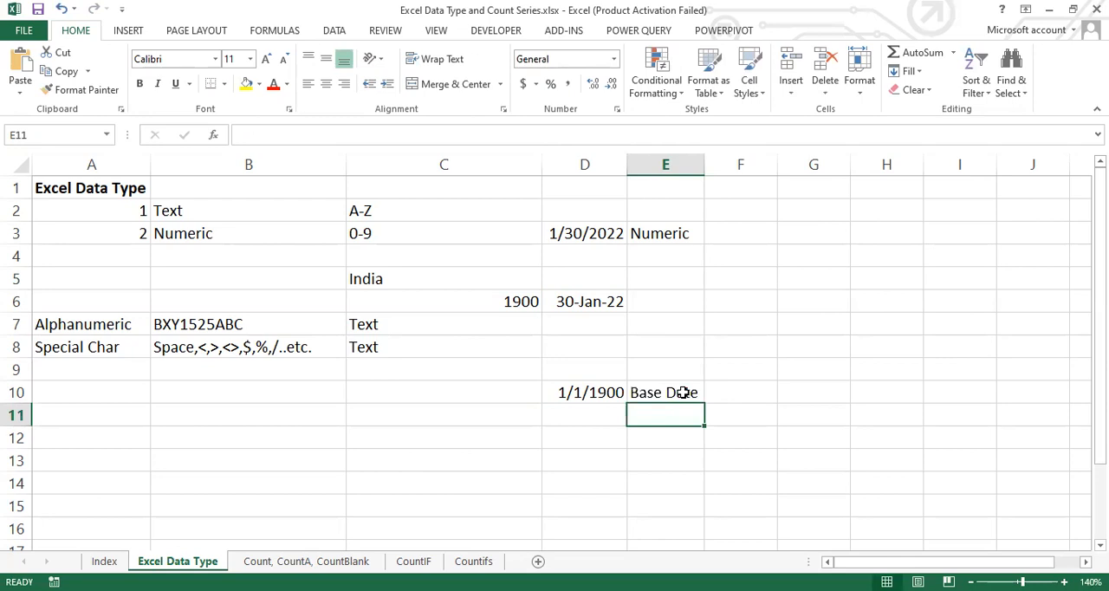
- Show the base date in D10 in the General number format and undo the change
left_click(616, 393)
left_click(564, 58)
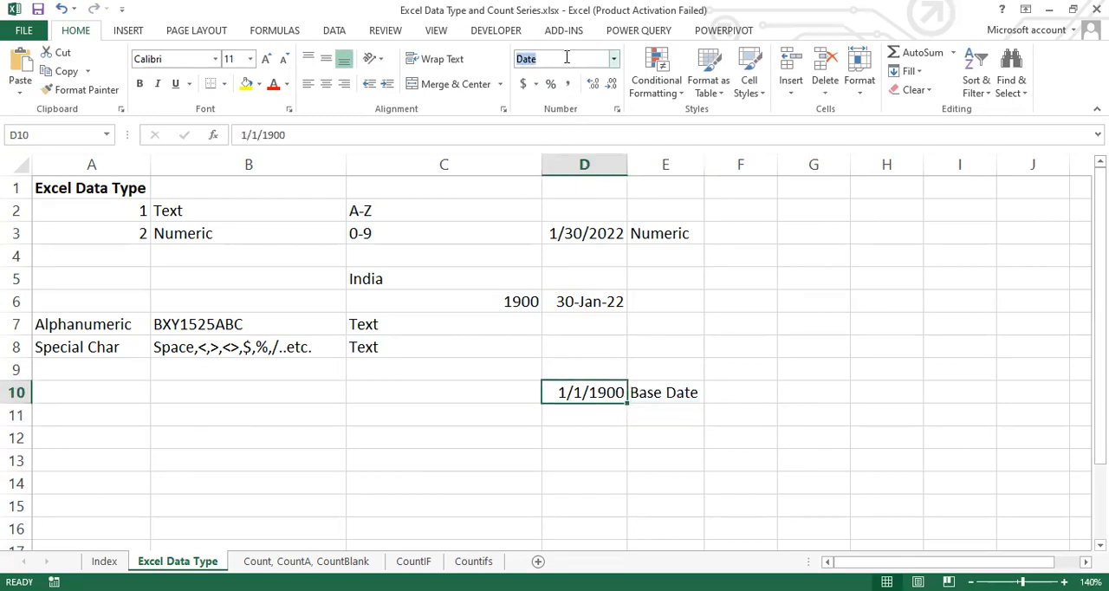
type("General")
key("Return")
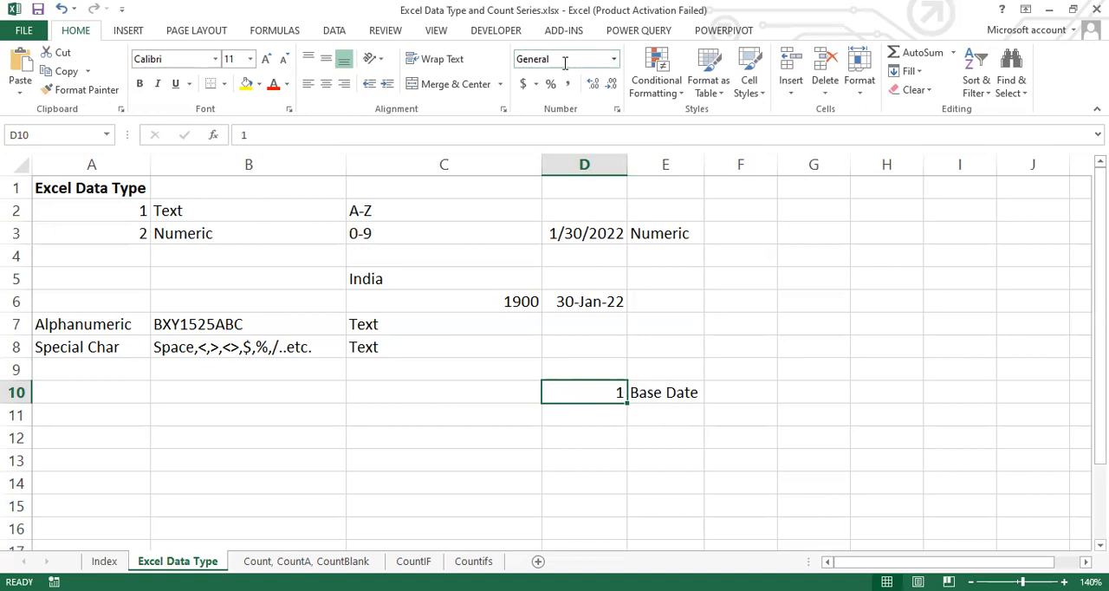
key("ctrl+z")
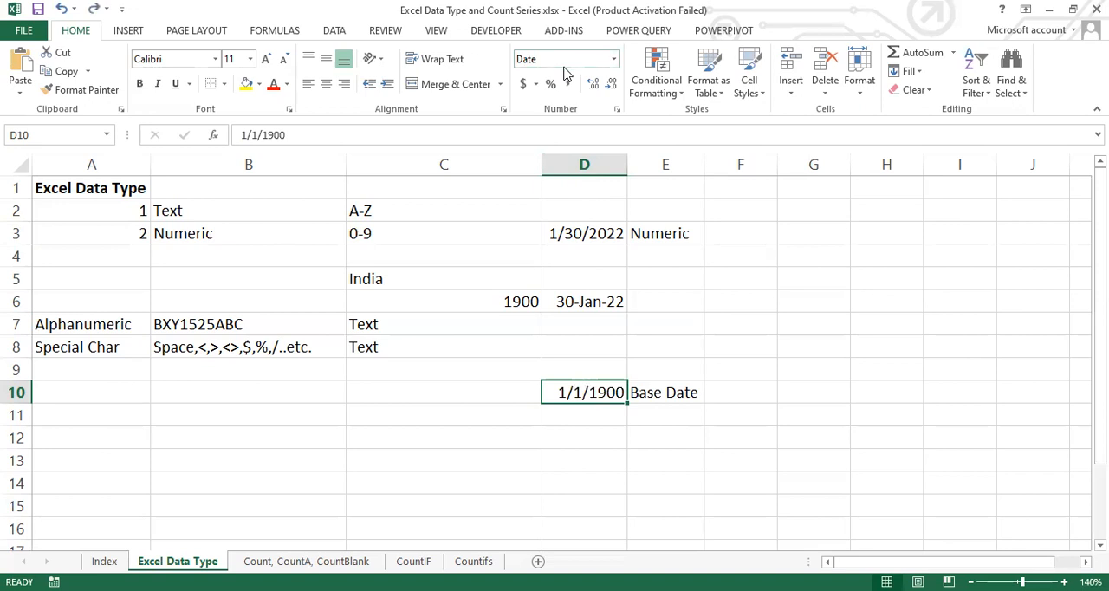
- Show the date in D3 in the General number format for comparison with the base date, and undo the change
left_click(604, 231)
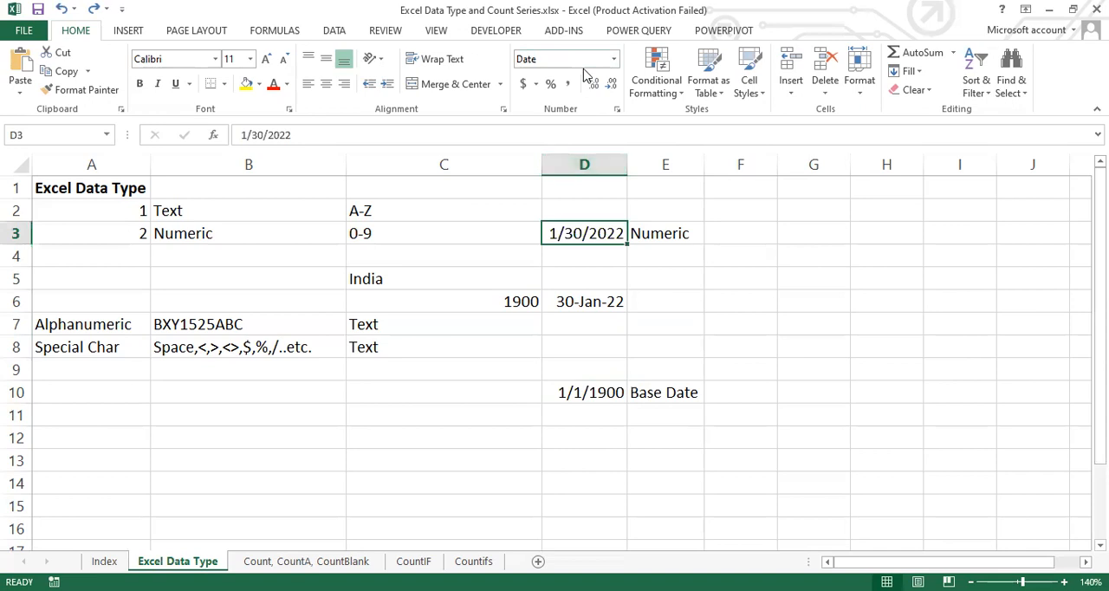
left_click(562, 57)
type("General")
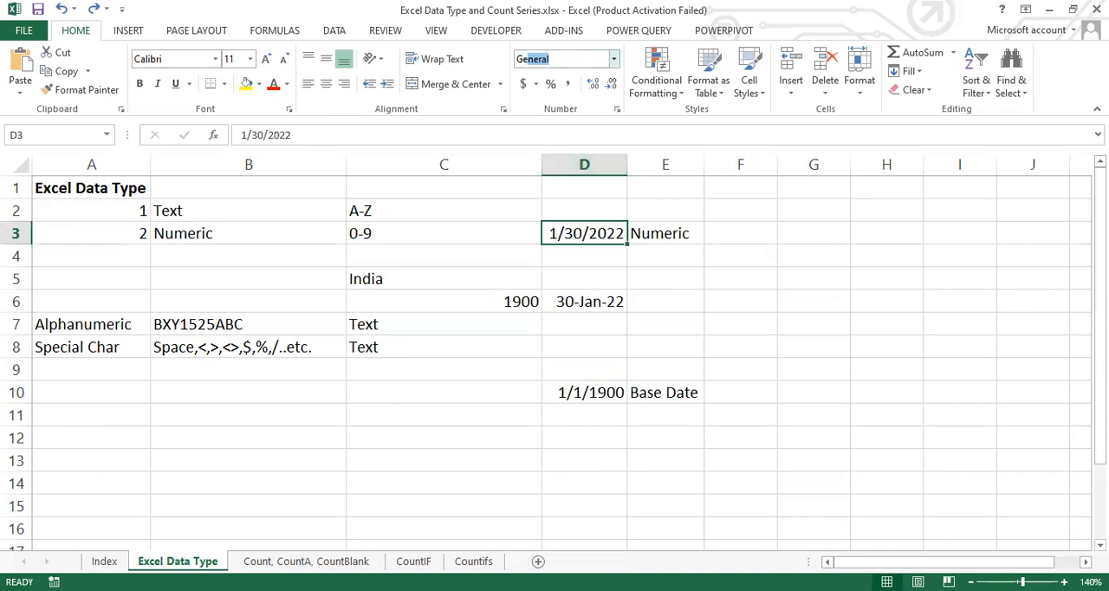
key("Return")
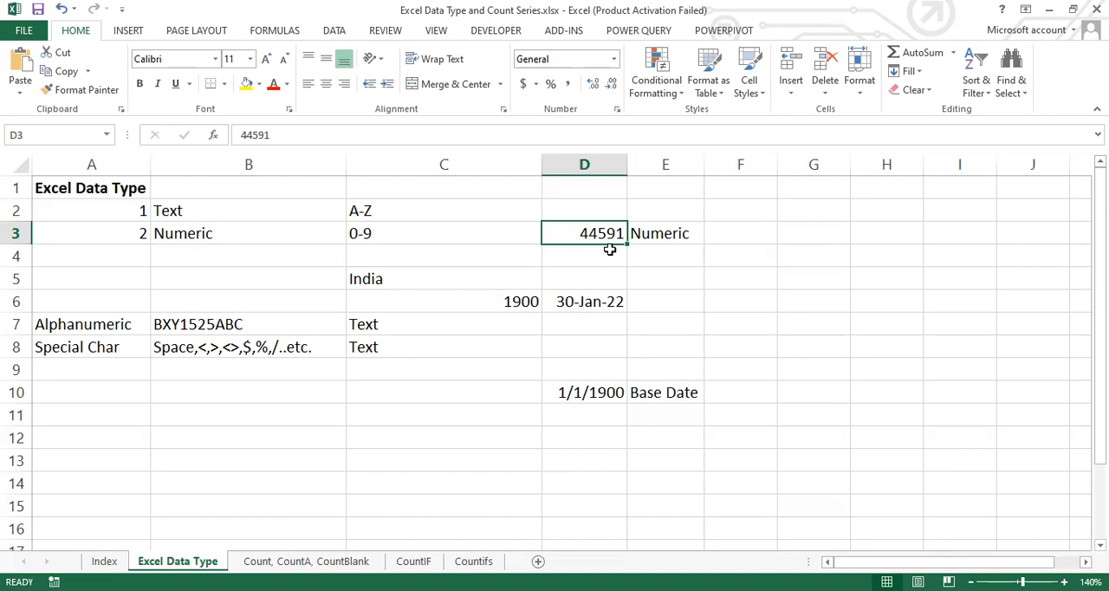
key("ctrl+z")
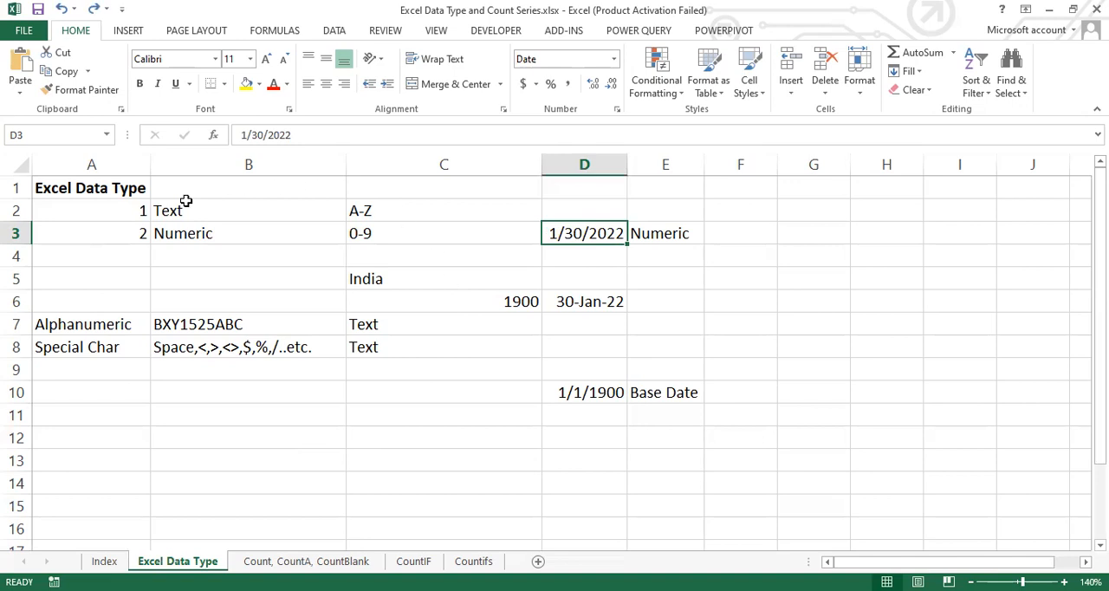
- Open the Count, CountA, CountBlank worksheet
left_click(361, 561)
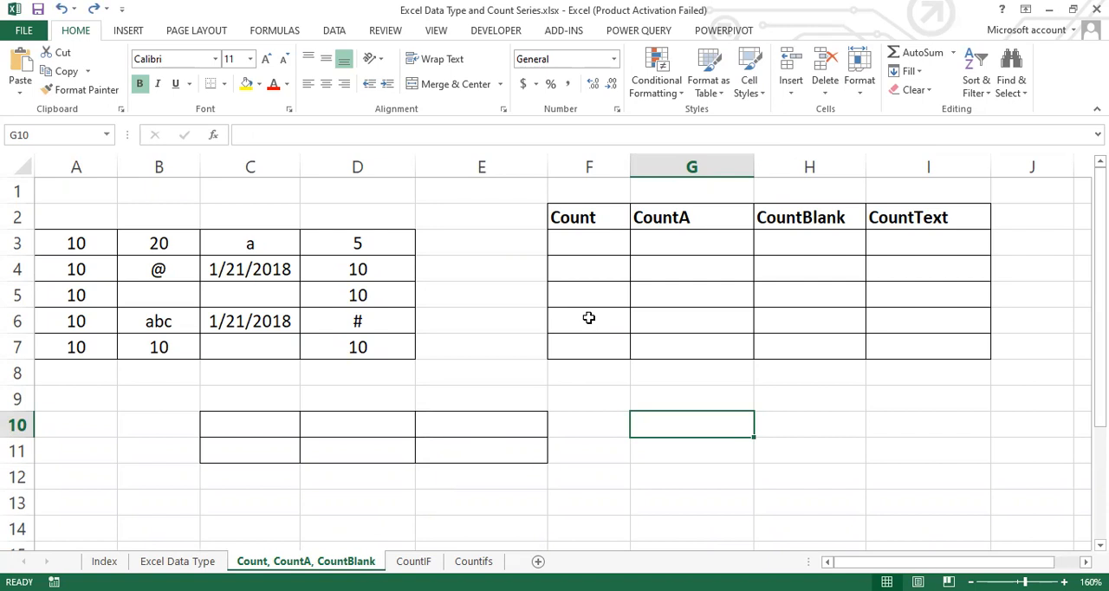
- List the data types Text, Numeric and BlankCell in cells G9 to G11 below the count table
left_click_drag(588, 217, 775, 218)
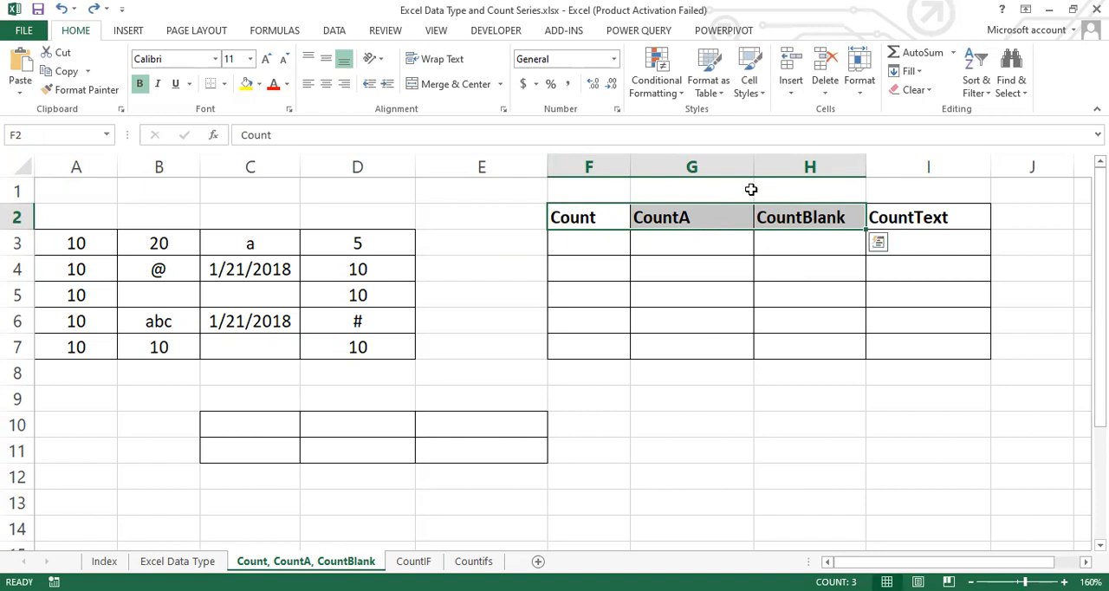
left_click(670, 402)
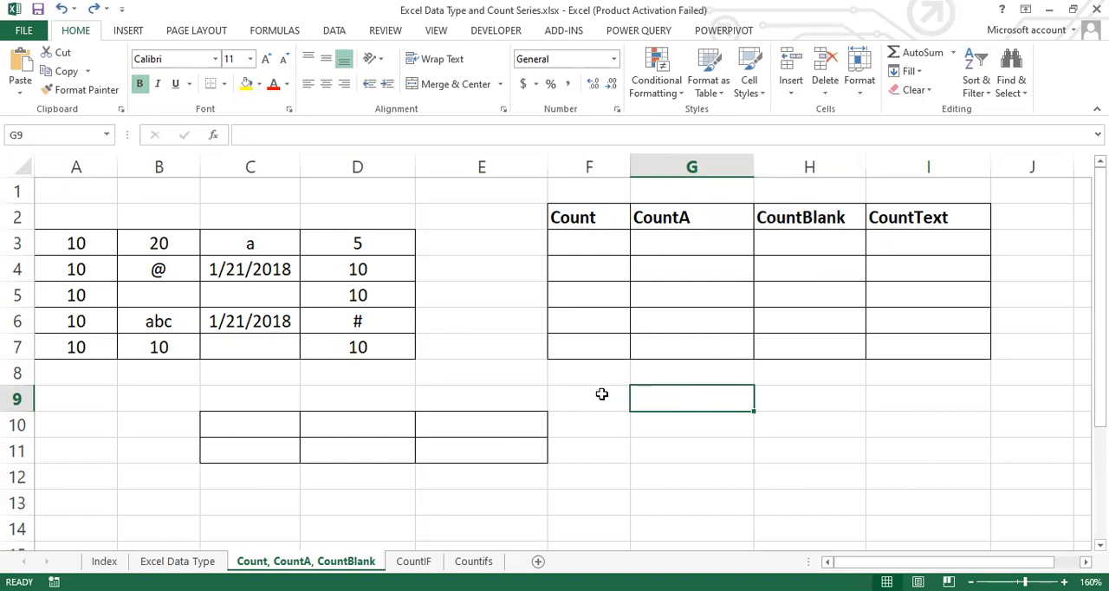
left_click(791, 397)
left_click(719, 393)
type("Text")
key("Return")
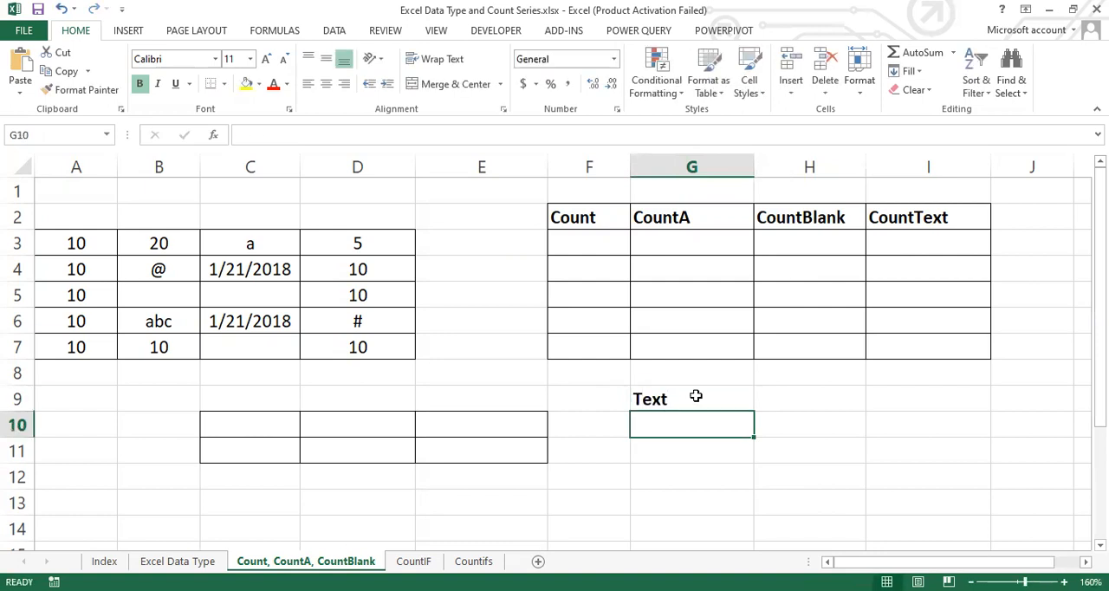
type("Nume")
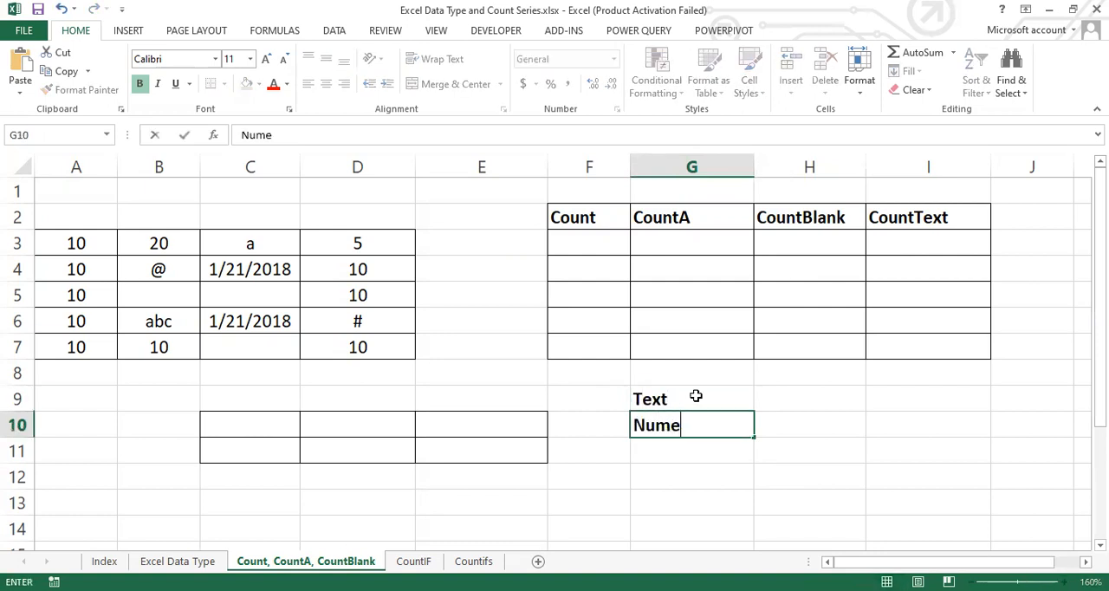
type("ric")
key("Return")
type("BlankCell")
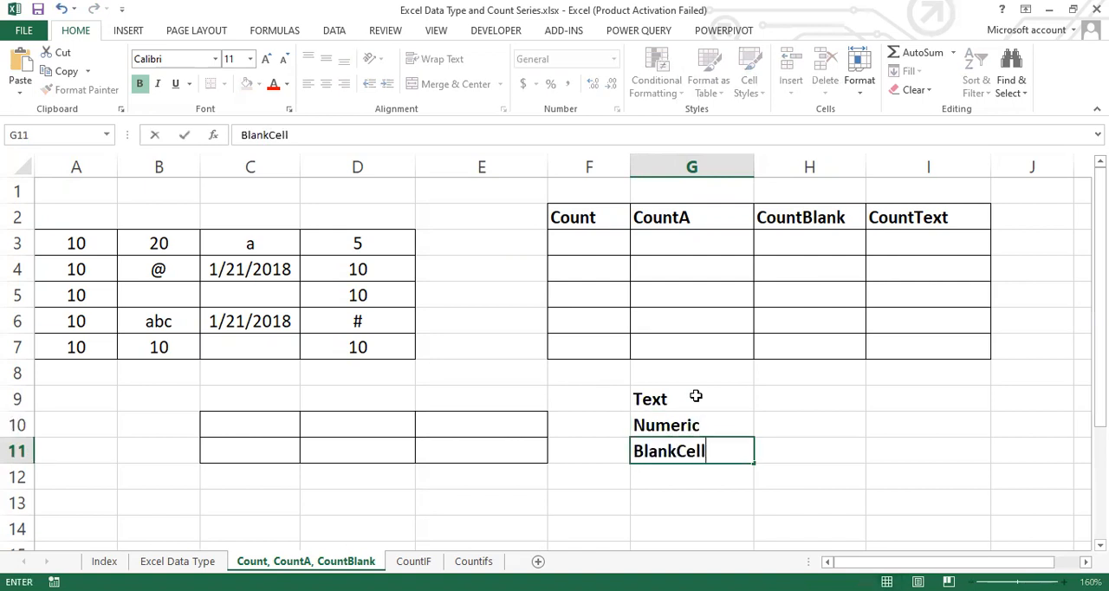
key("Return")
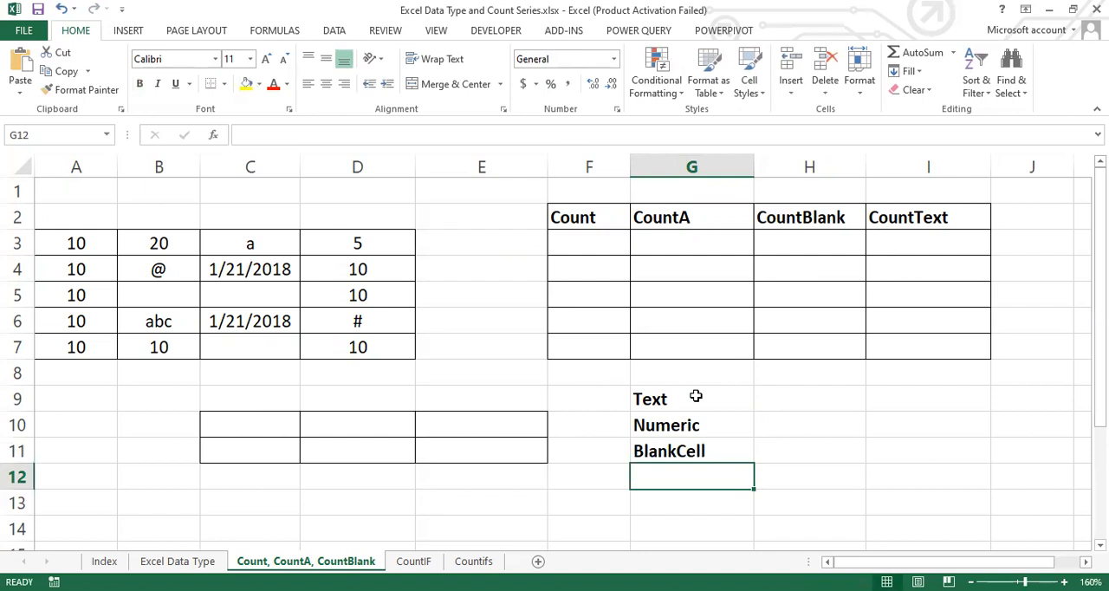
- Label the Count column with the data type Numeric in F1
left_click_drag(696, 396, 694, 442)
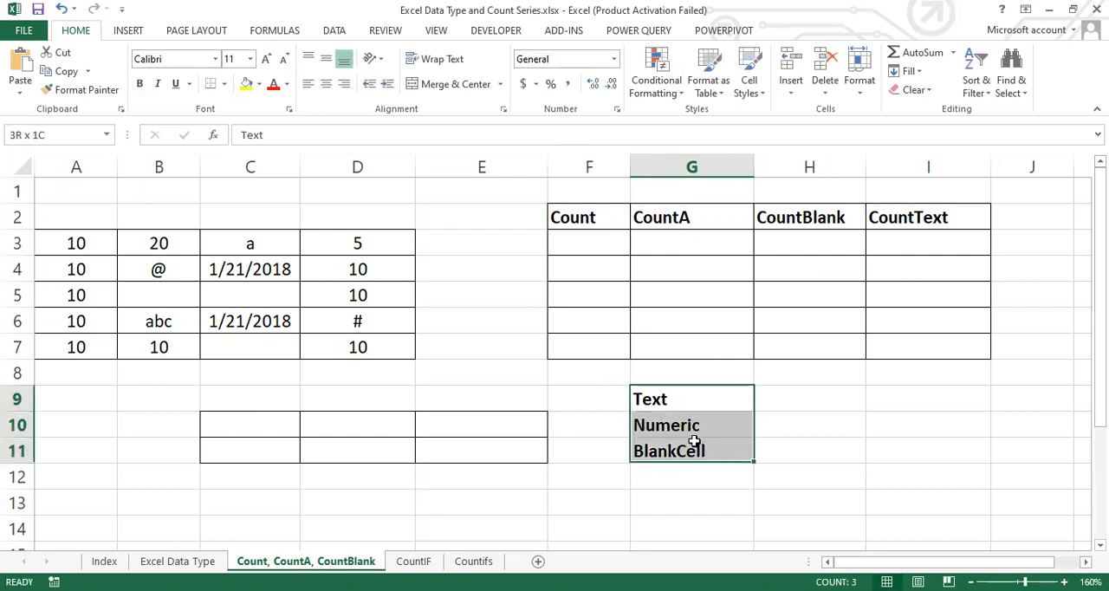
left_click(575, 219)
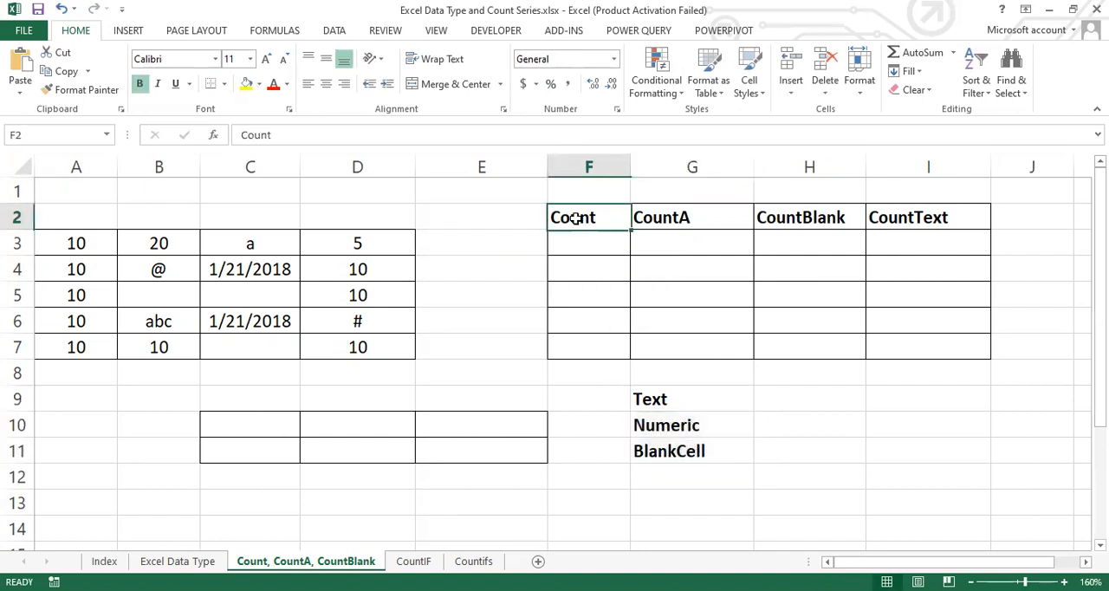
left_click(700, 423)
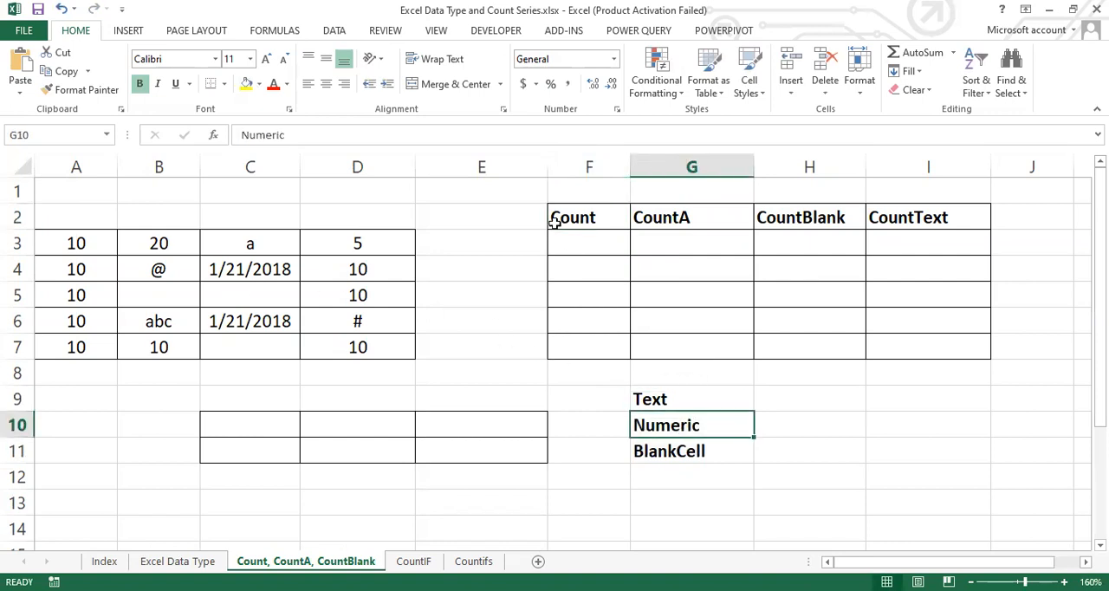
left_click(559, 195)
type("Numeric")
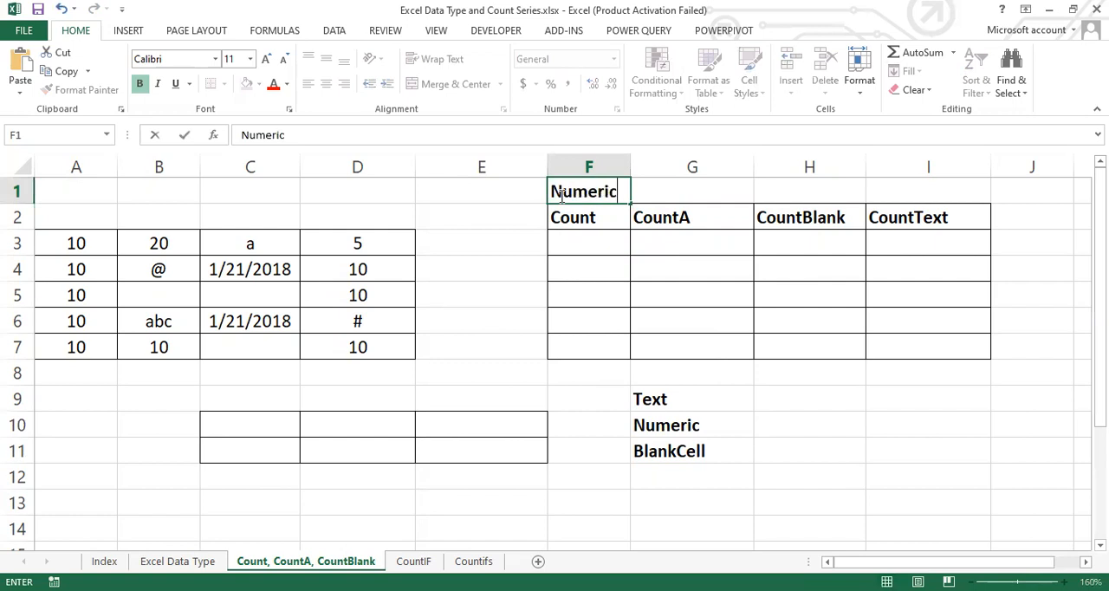
key("Return")
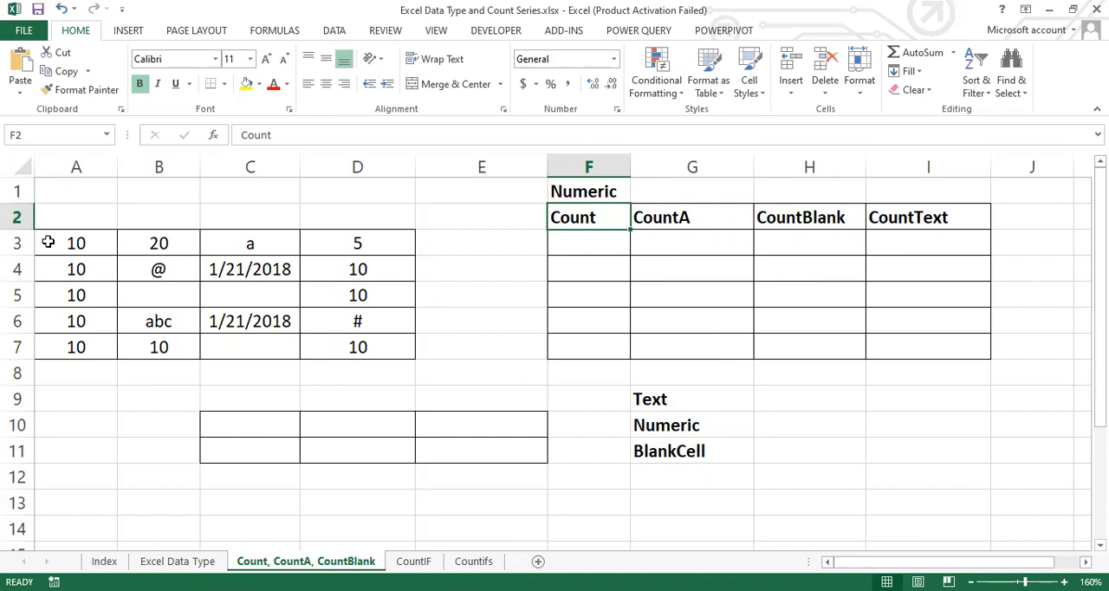
- Enter the formula =COUNT(A3:D3) in F3 to count the numeric cells in the first data row
left_click_drag(61, 243, 389, 339)
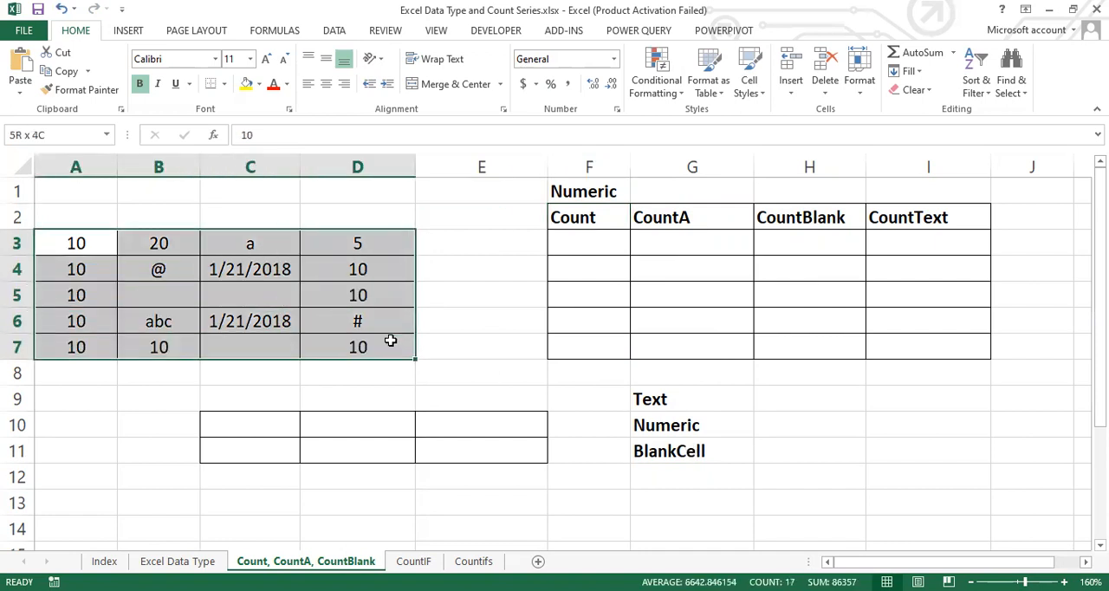
left_click_drag(58, 244, 326, 245)
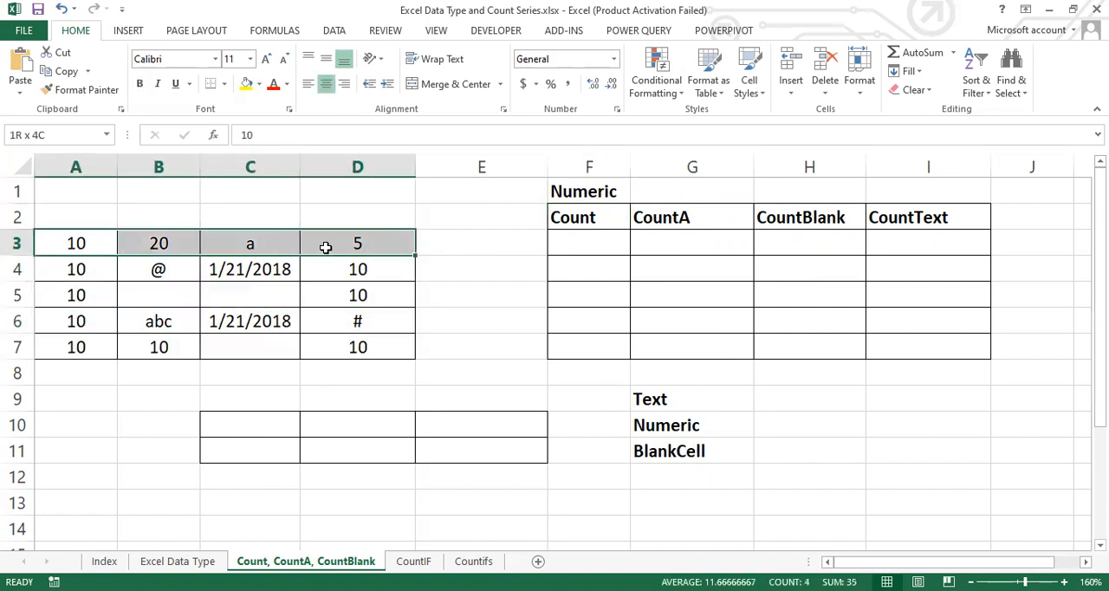
left_click_drag(57, 271, 319, 272)
left_click_drag(79, 294, 314, 304)
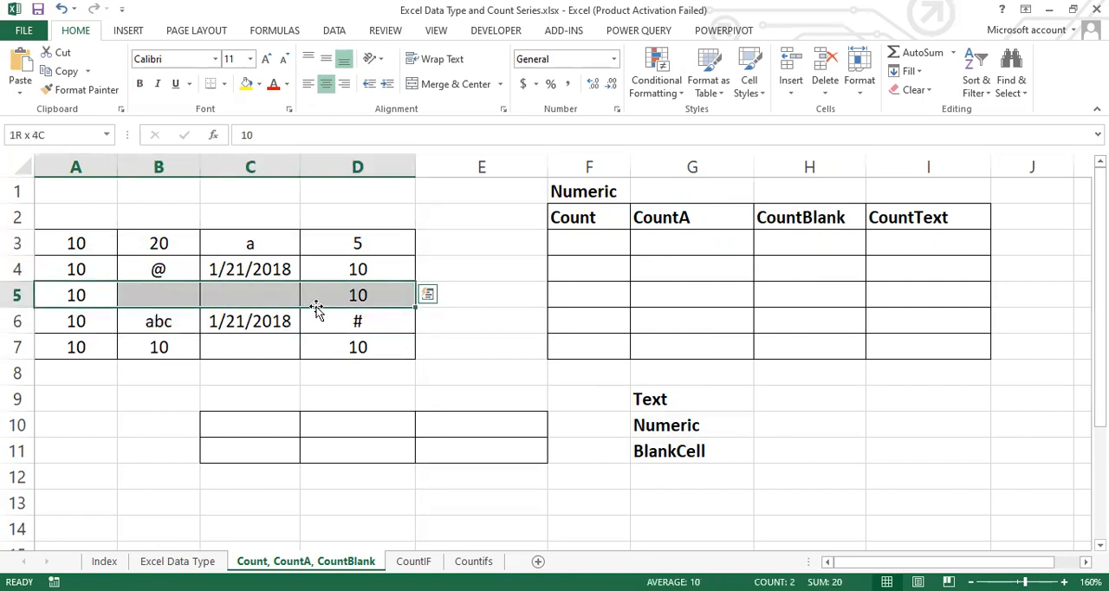
left_click(554, 241)
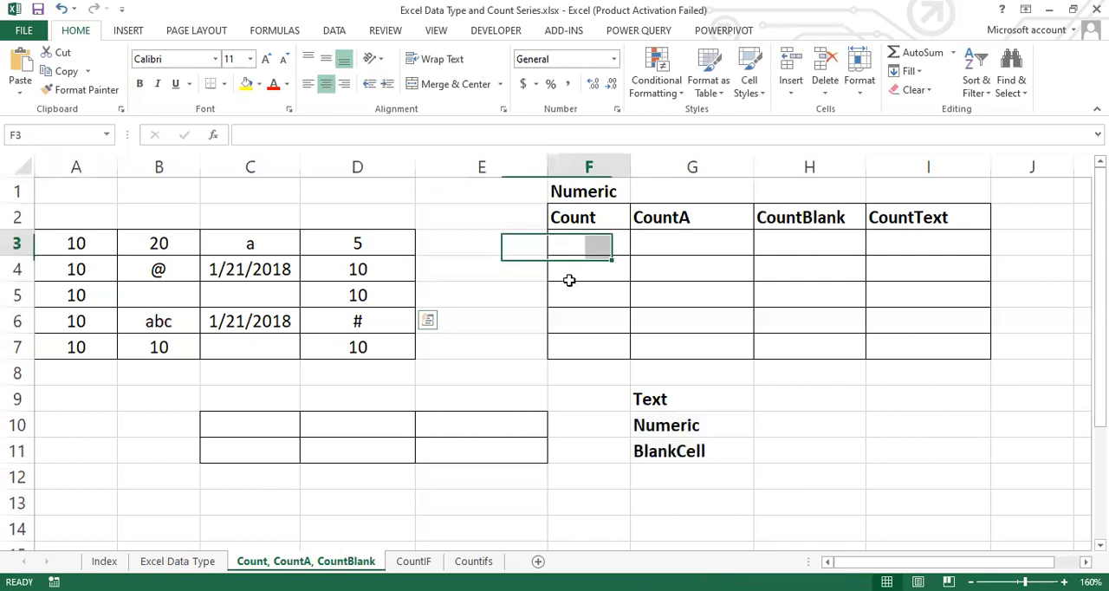
type("=c")
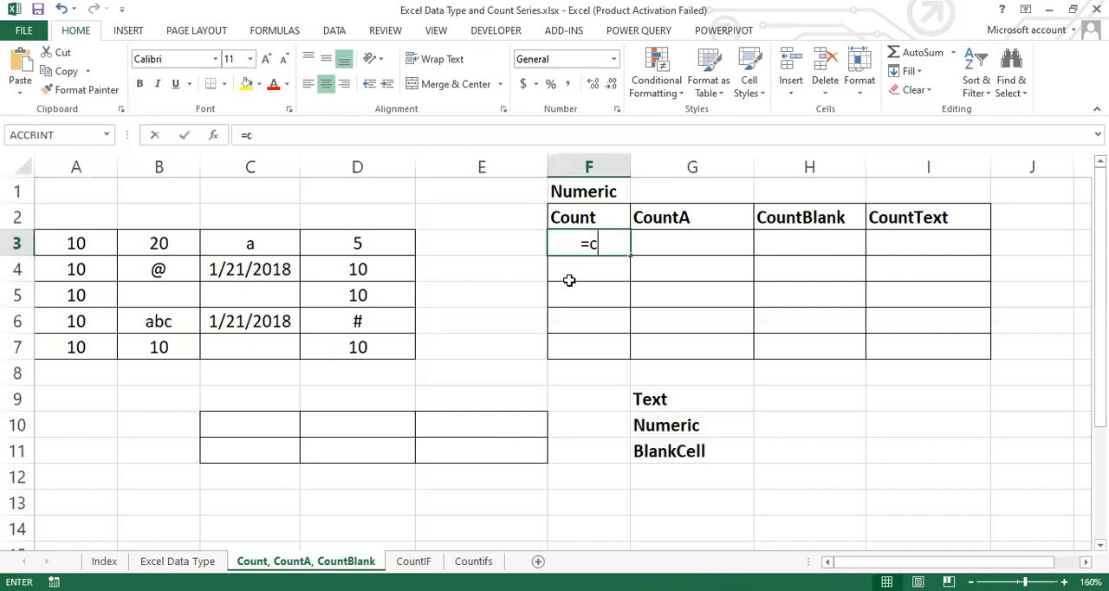
type("ount")
key("Tab")
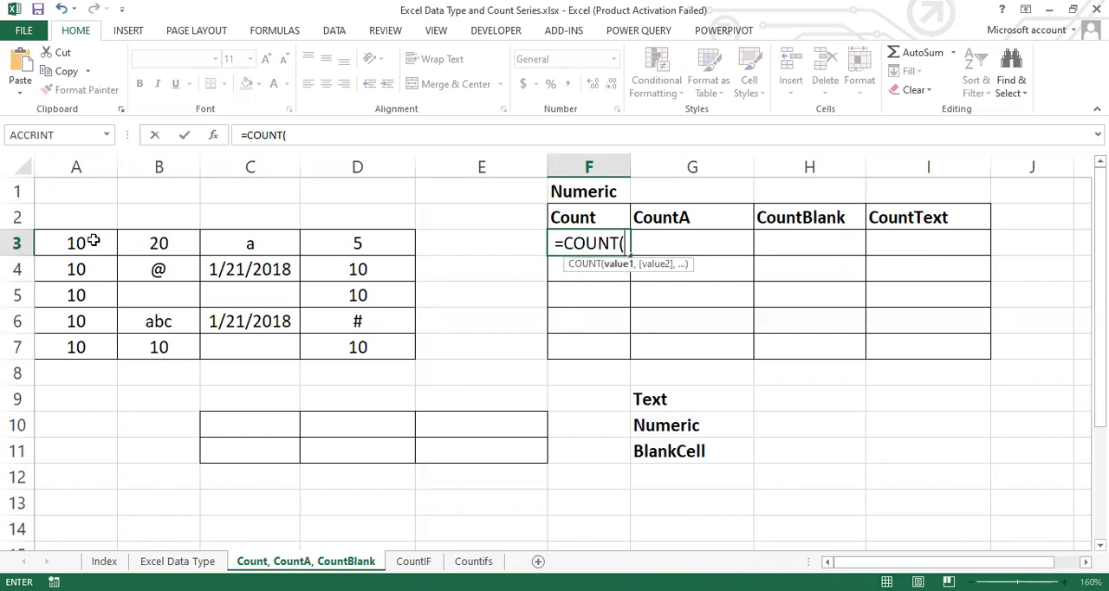
left_click(98, 242)
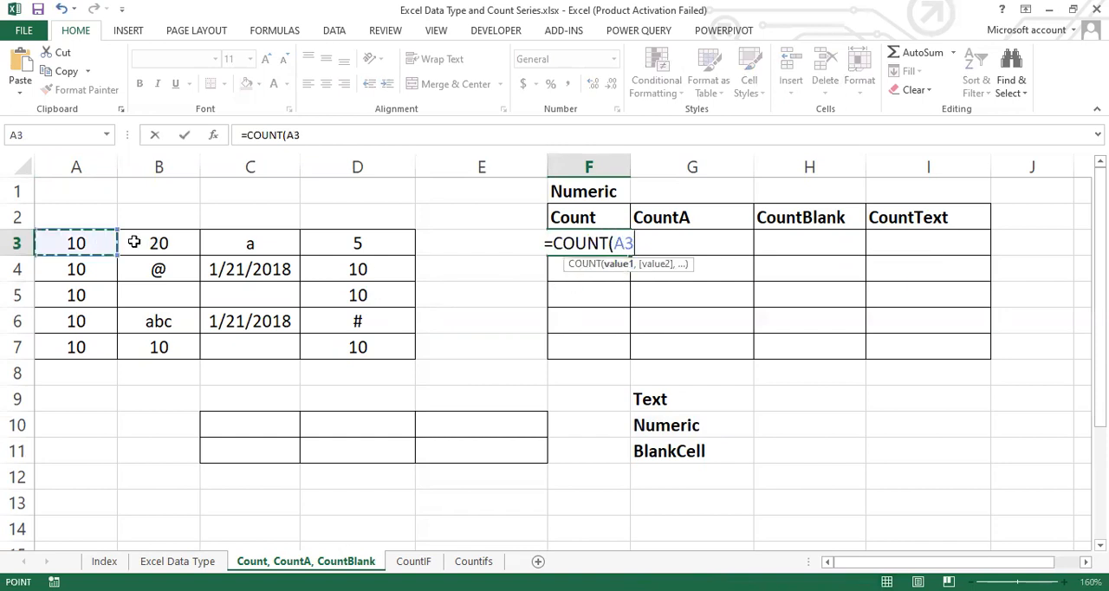
left_click(343, 243, "shift")
type(")")
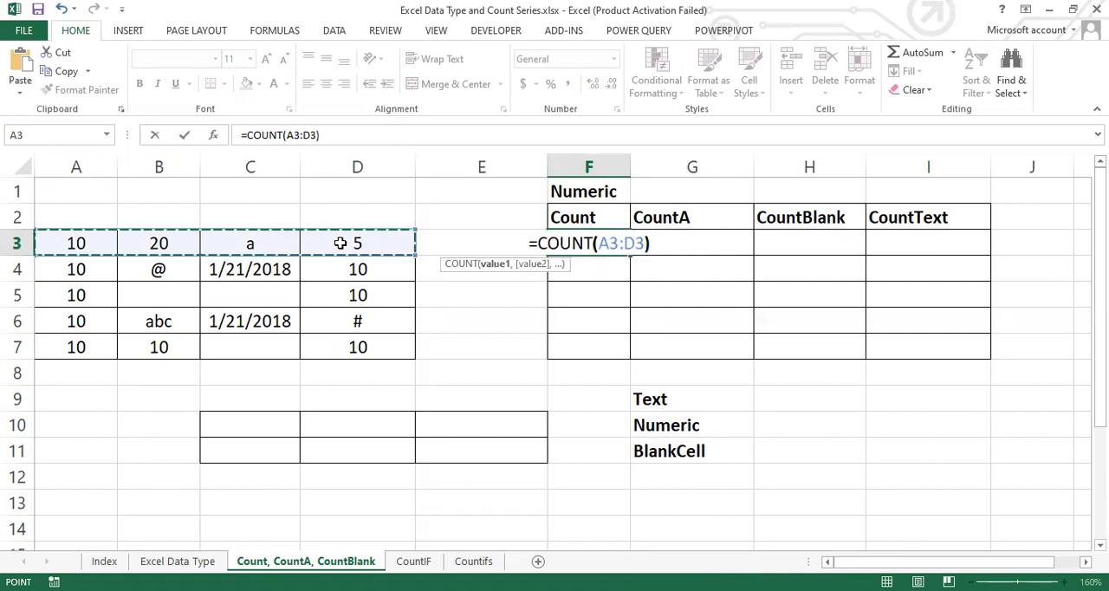
key("Return")
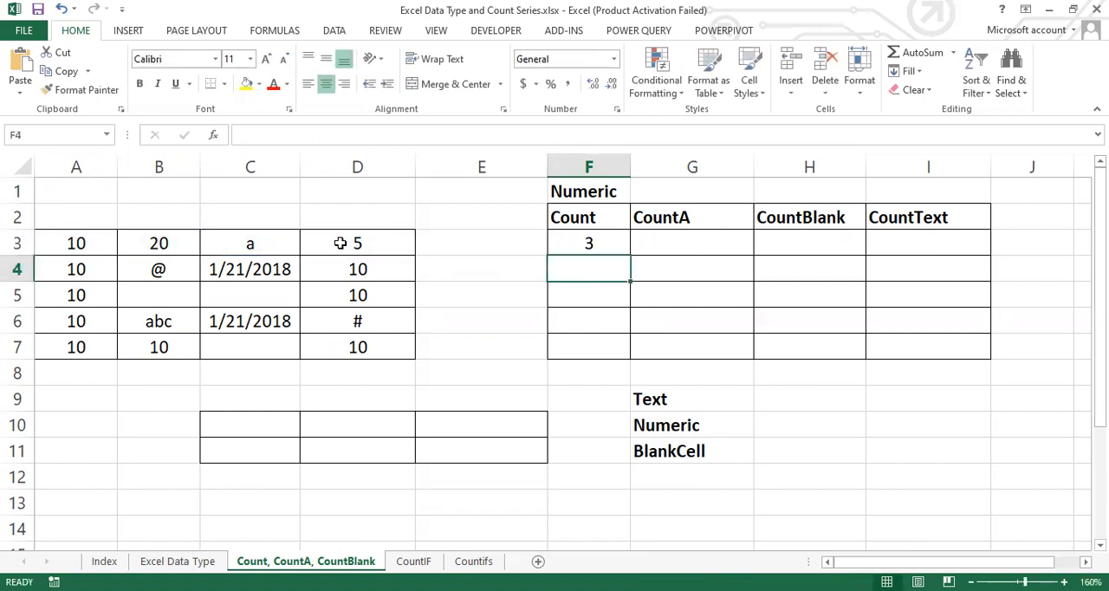
- Fill the COUNT formula from F3 down to F7 for the remaining data rows
left_click(576, 241)
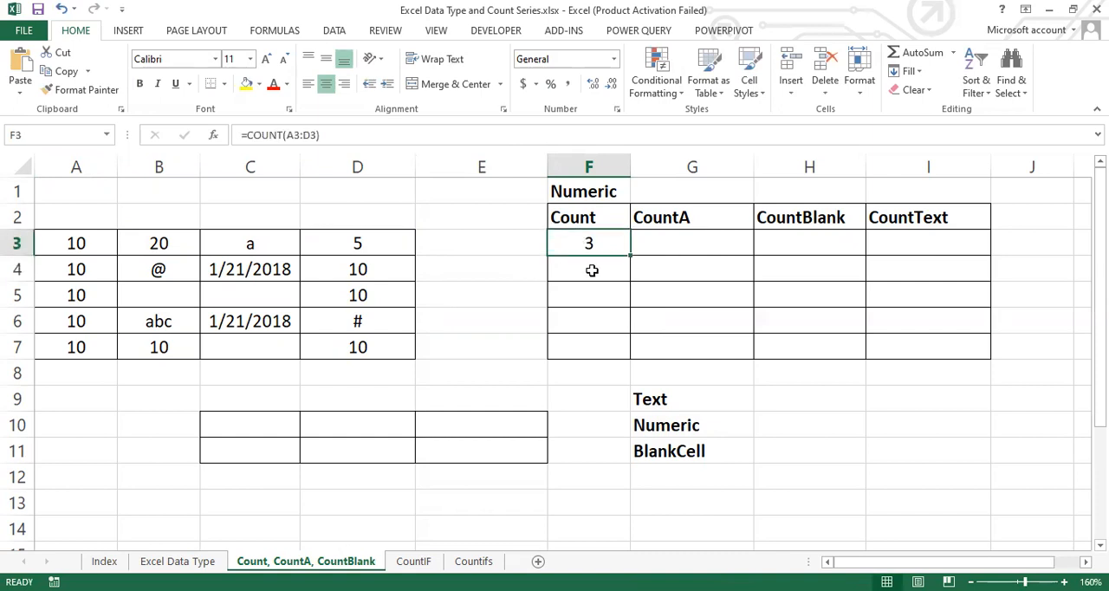
left_click_drag(77, 243, 346, 241)
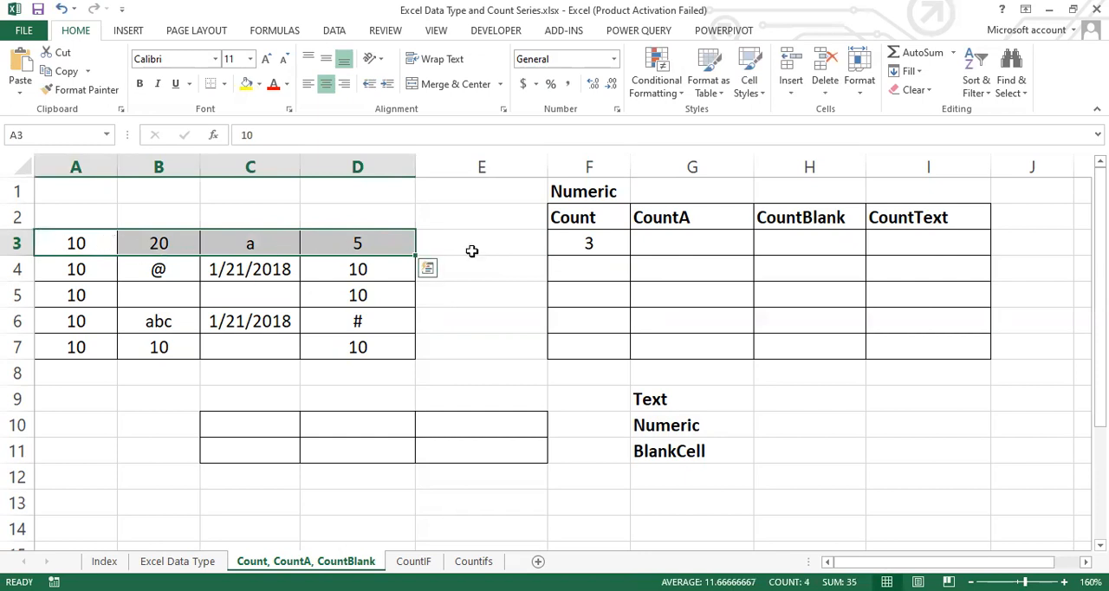
left_click(613, 242)
left_click_drag(630, 255, 630, 348)
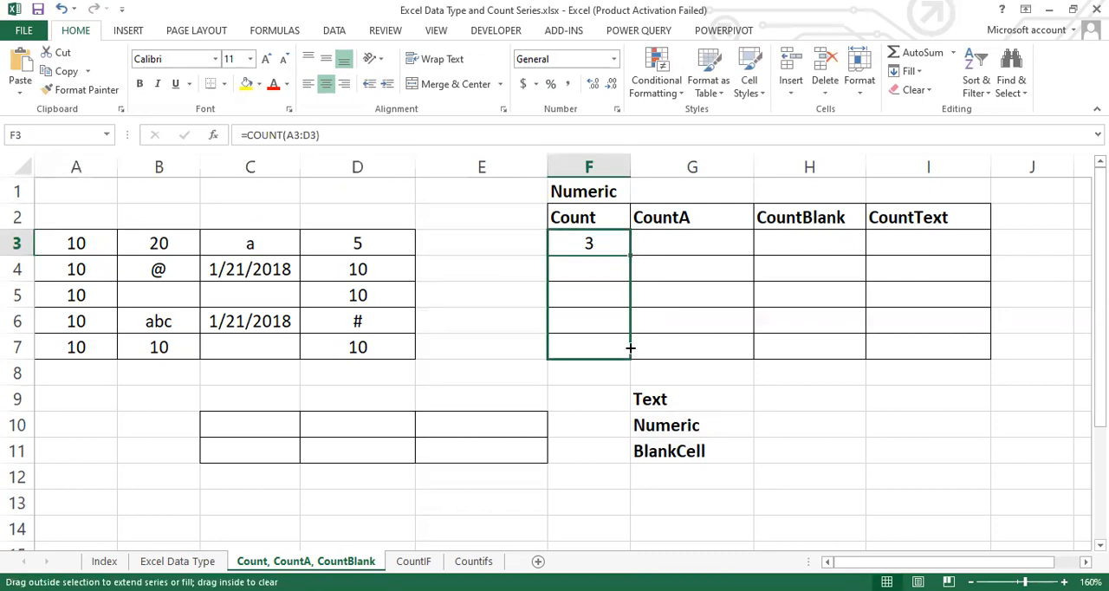
left_click_drag(620, 299, 610, 351)
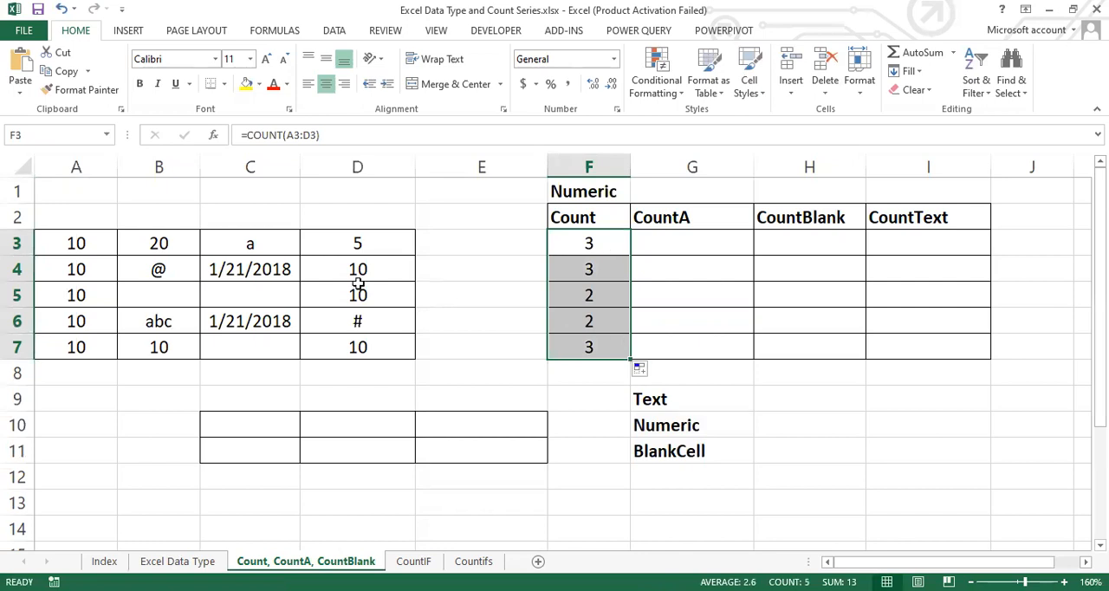
left_click(603, 244)
mouse_move(605, 251)
left_mouse_down()
mouse_move(612, 340)
mouse_move(600, 254)
left_mouse_up()
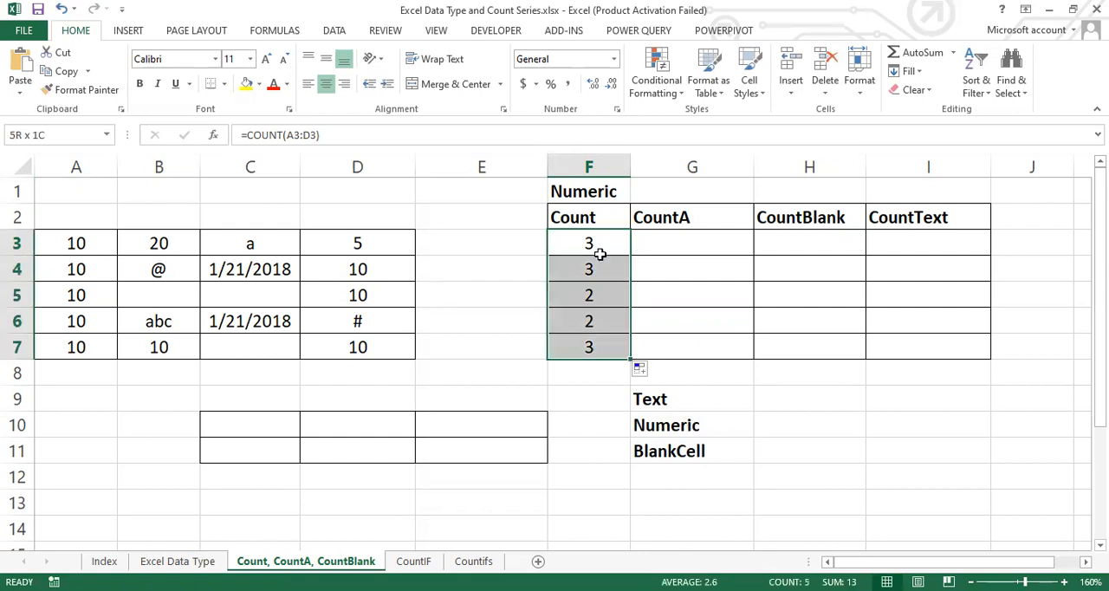
left_click(598, 244)
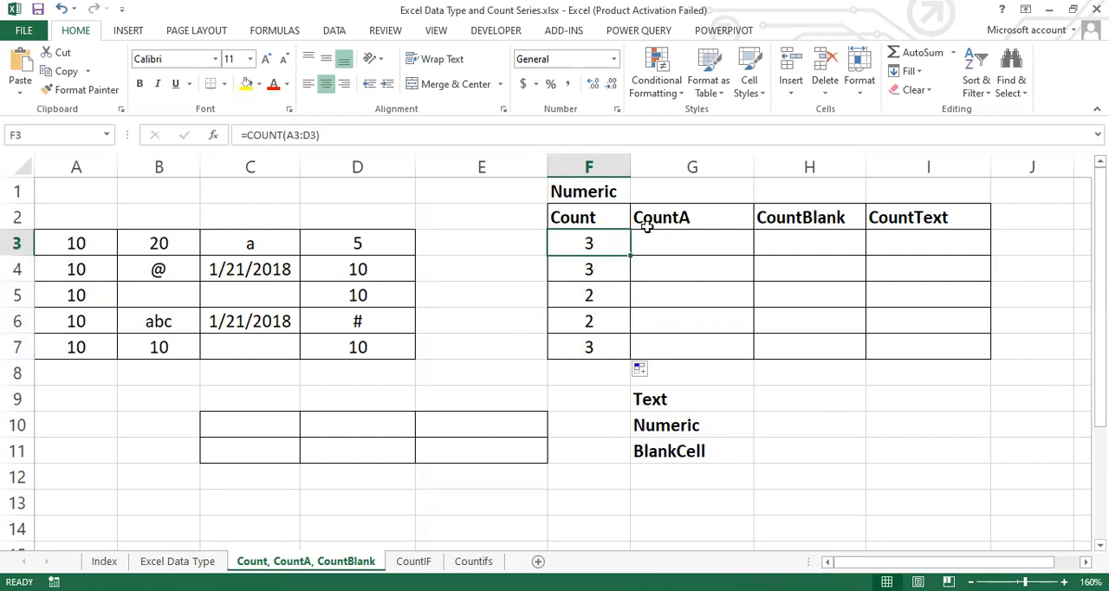
- Label the CountA column in G1 as Numeric+Text, building on the neighbouring Numeric label
left_click(680, 217)
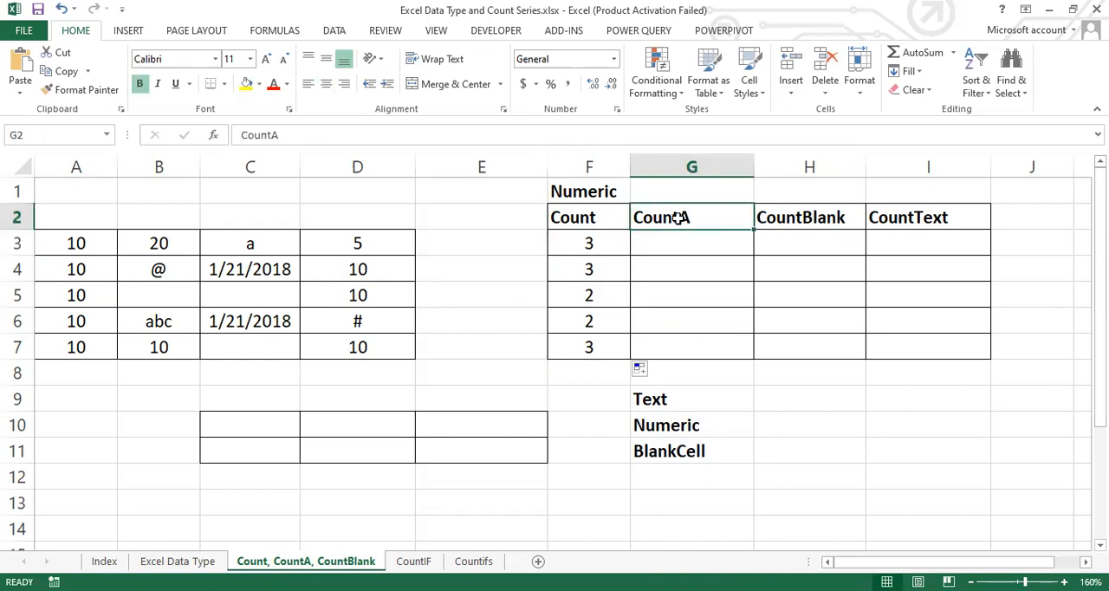
double_click(685, 216)
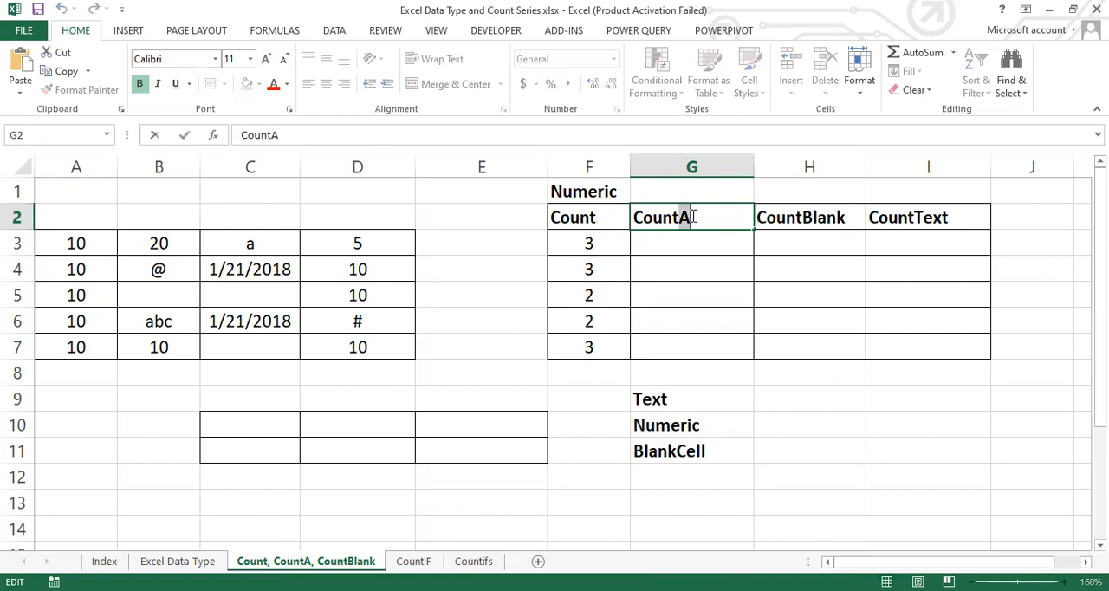
left_click_drag(635, 216, 699, 220)
left_click(661, 192)
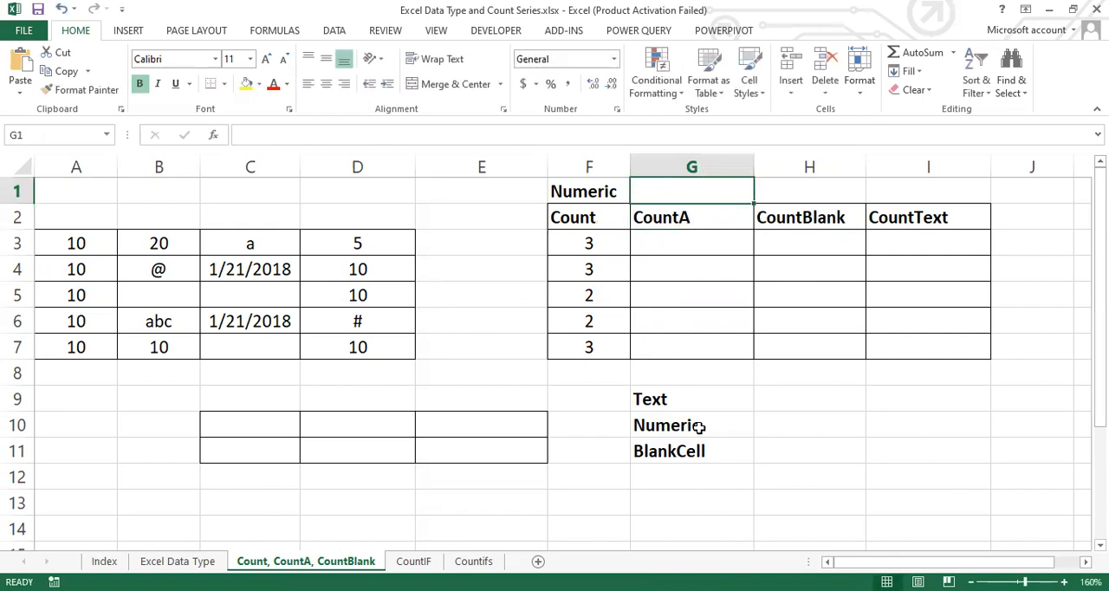
key("ctrl+r")
key("F2")
type("+Text")
key("Return")
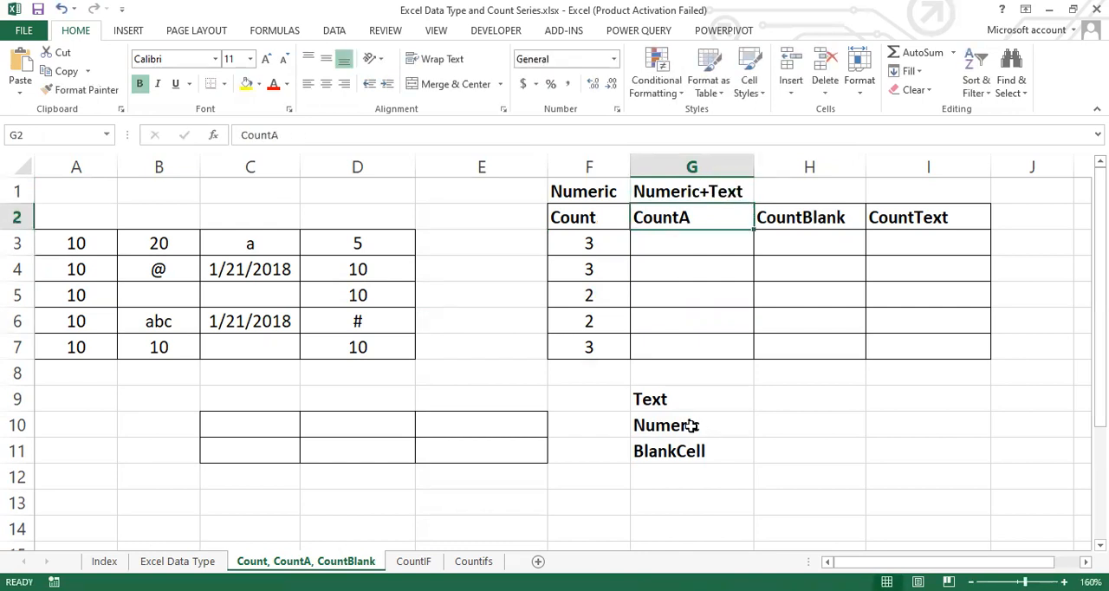
- Enter the formula =COUNTA(A3:D3) in G3 and fill it down to G7 for the remaining data rows
left_click(682, 240)
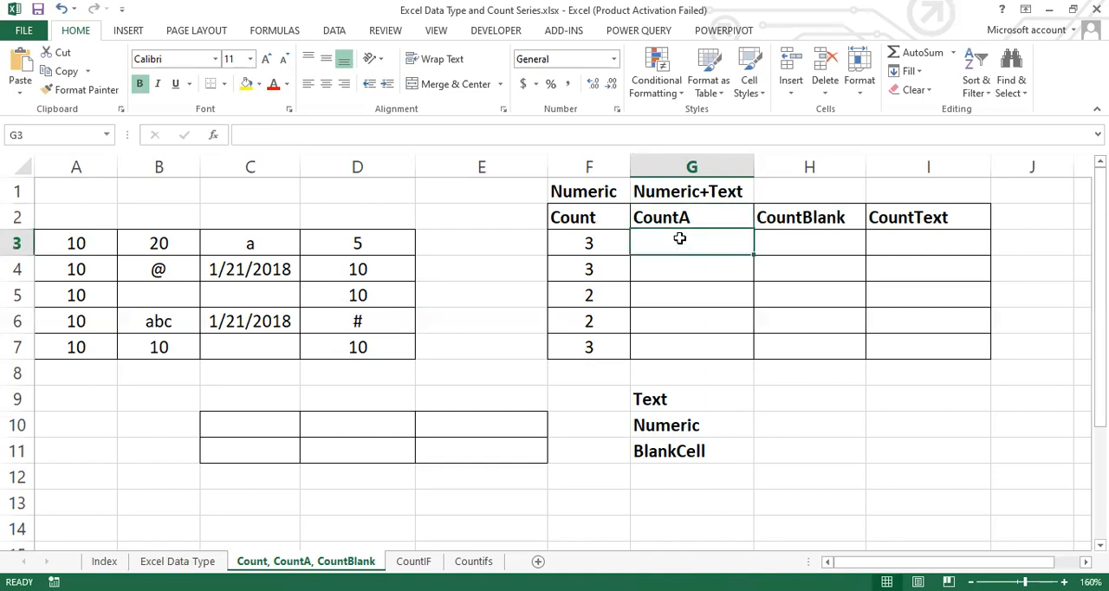
type("=")
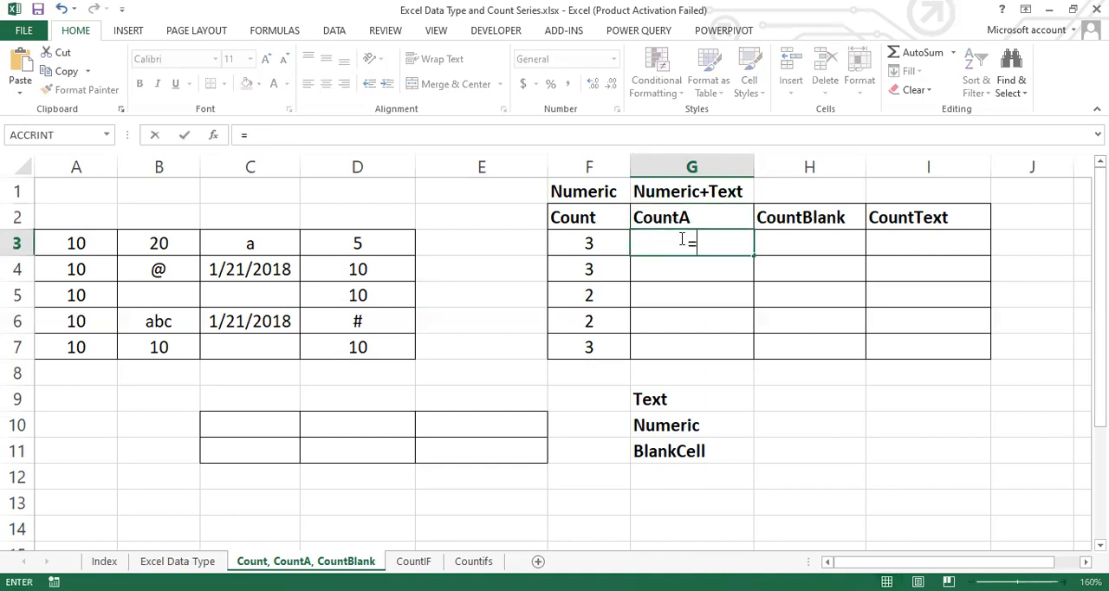
type("COUNTA(")
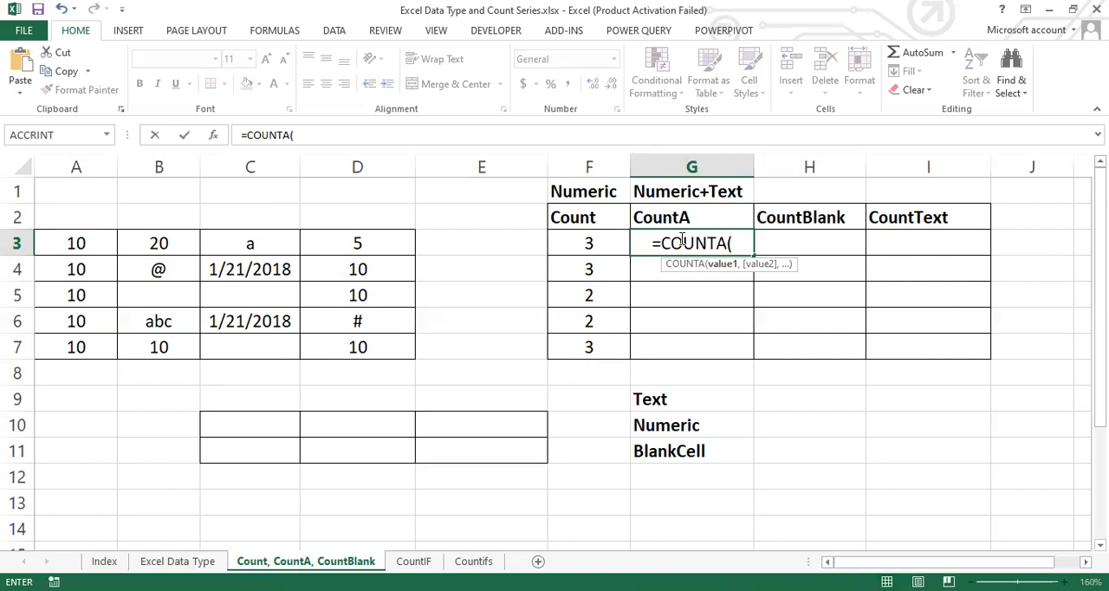
left_click_drag(84, 246, 137, 247)
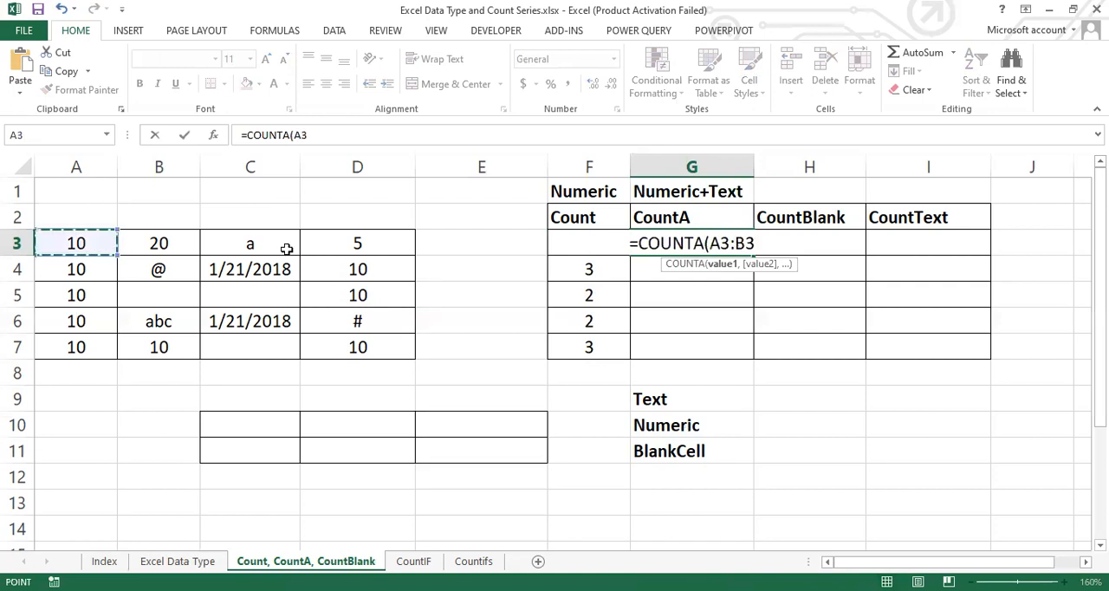
left_click_drag(325, 246, 325, 245)
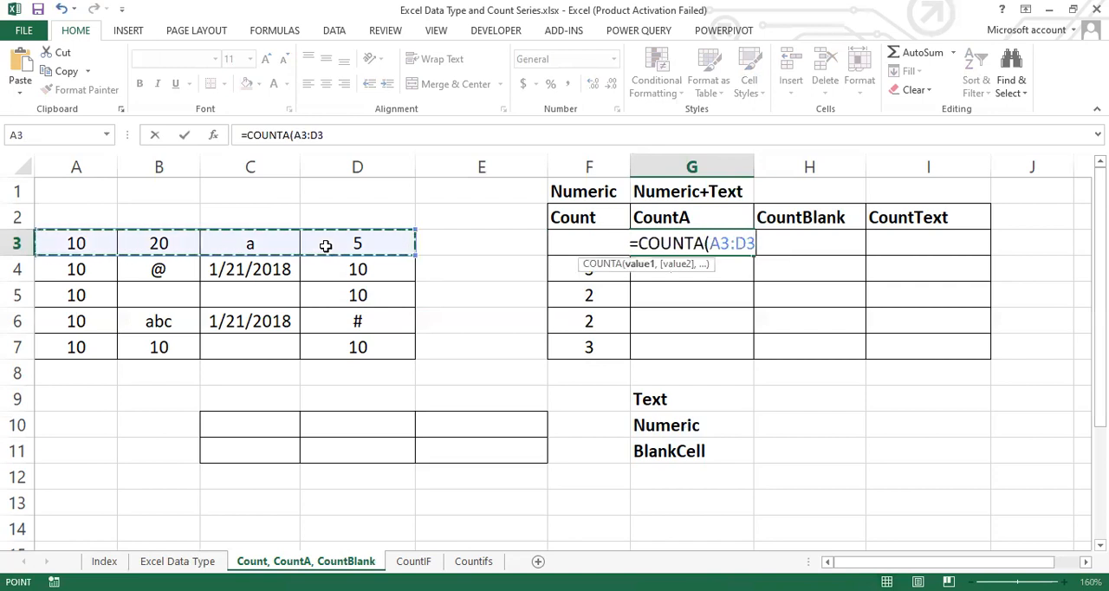
type(")")
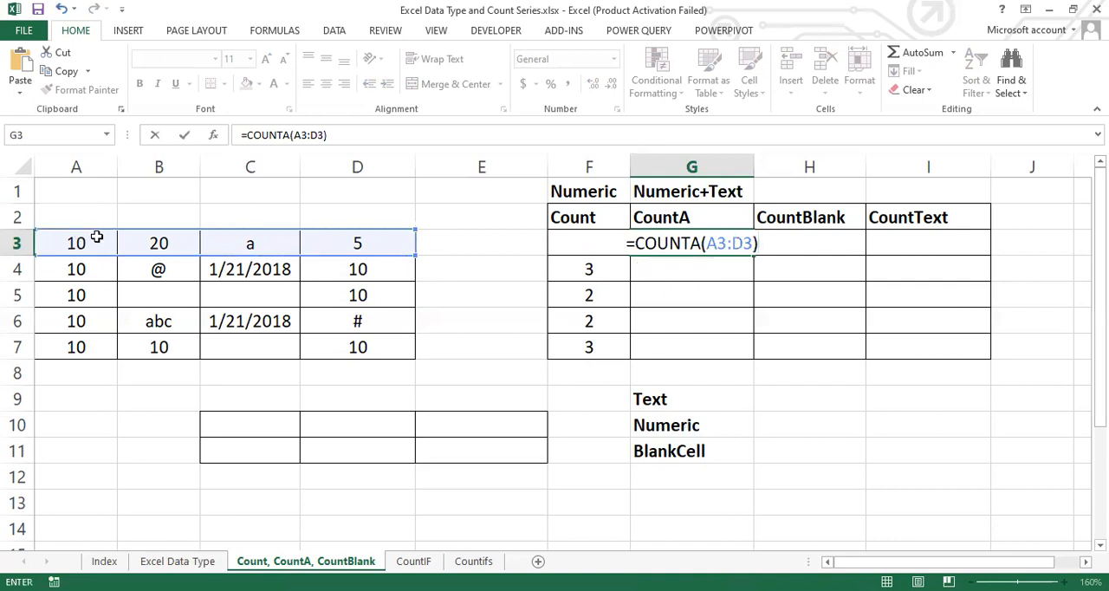
key("Return")
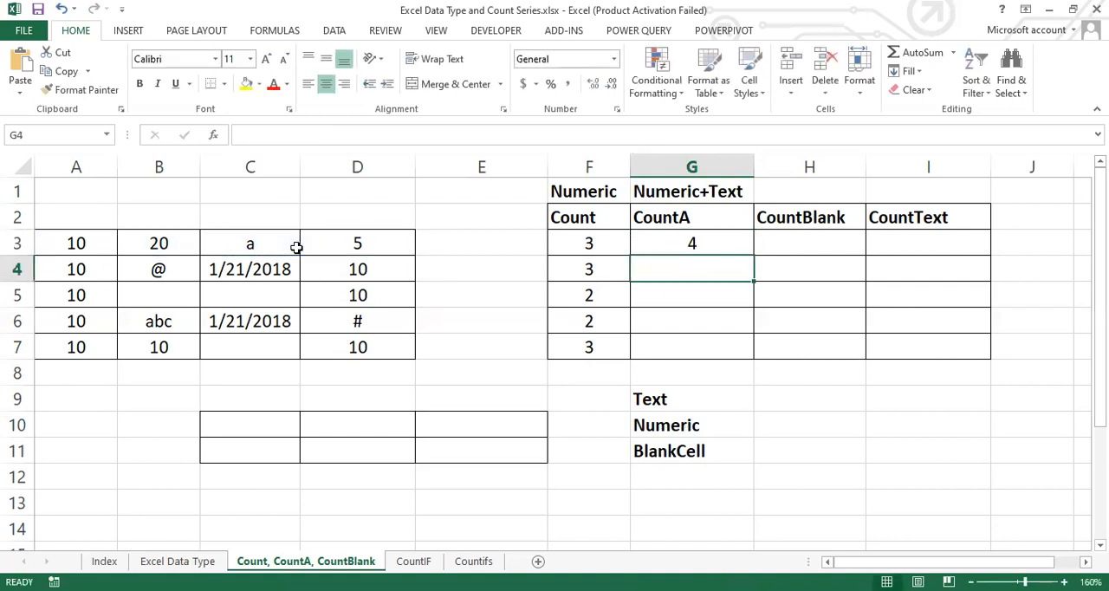
left_click(741, 248)
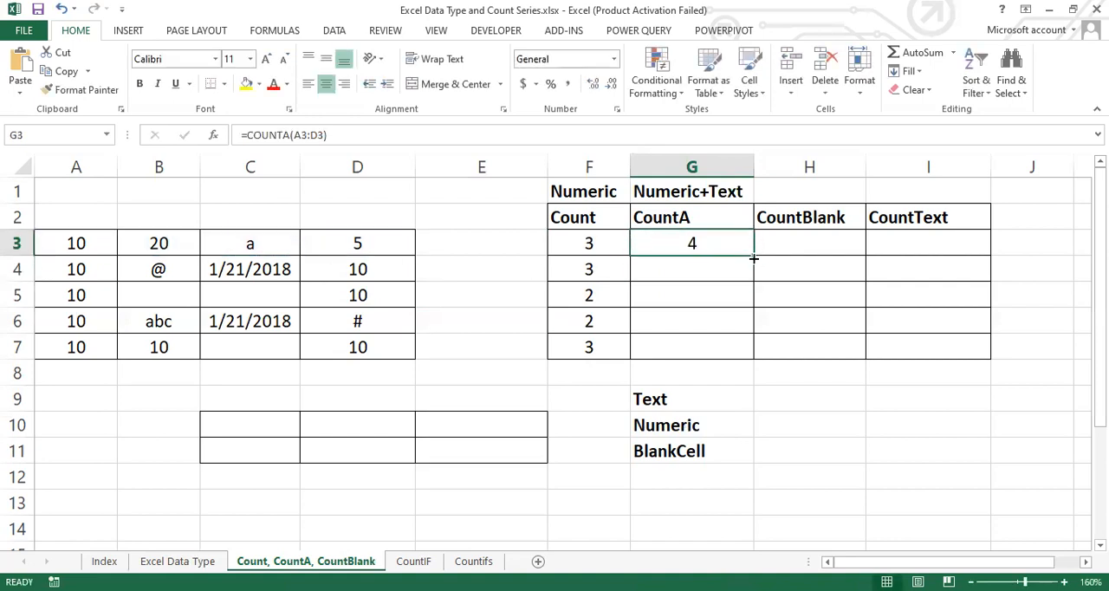
left_click_drag(754, 253, 751, 353)
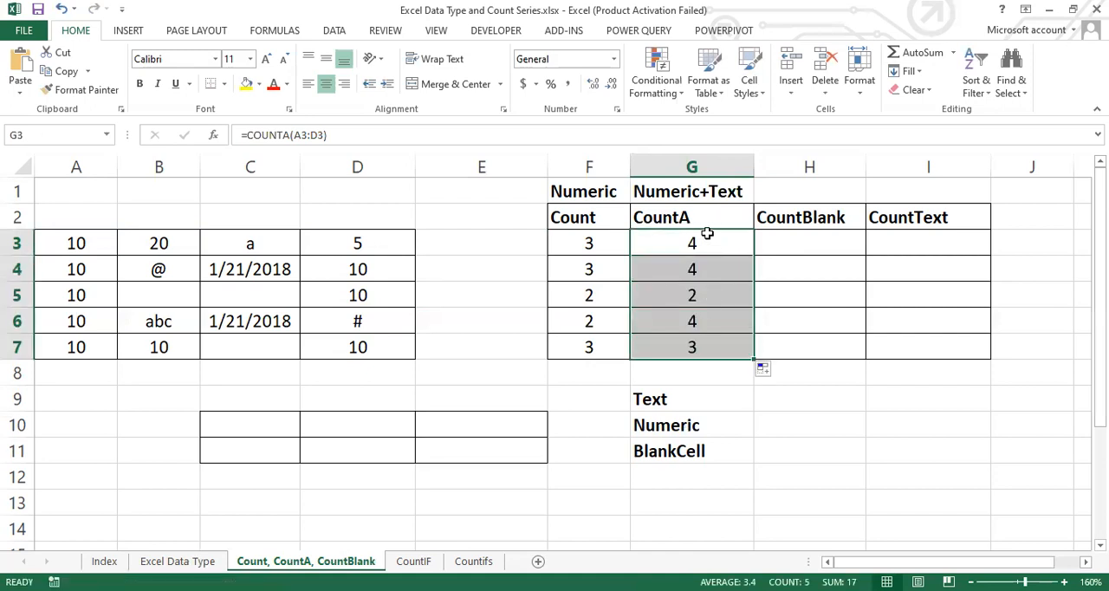
- Review the CountA results in G3:G7, comparing the row 5 result with the filled and blank cells in A5:D5
key("shift+Up")
key("shift+Up")
left_click_drag(709, 241, 713, 343)
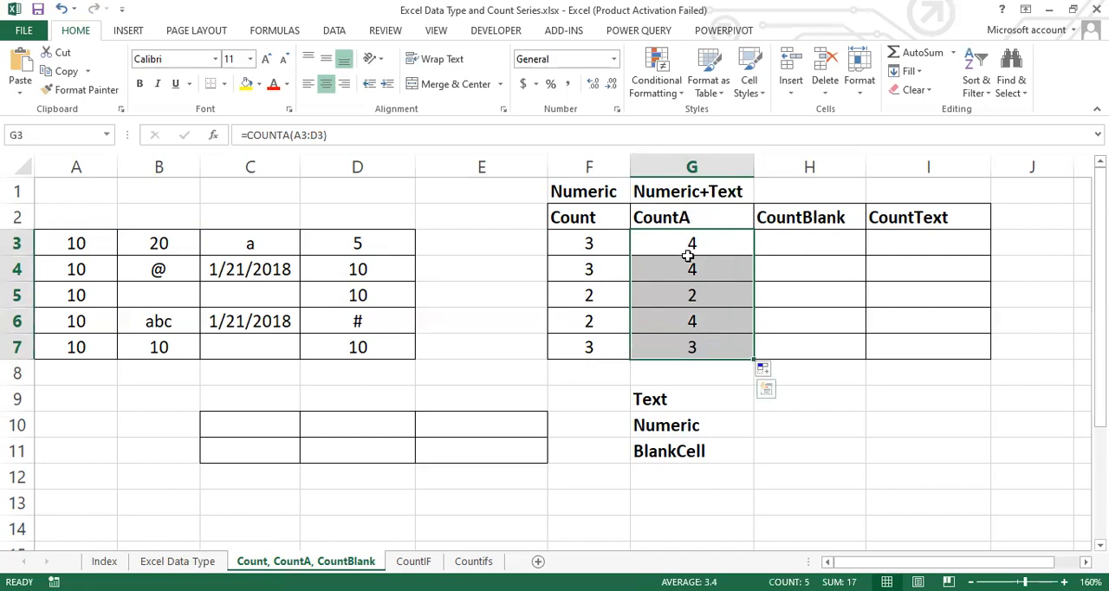
key("shift+Up")
key("shift+Up")
key("shift+Up")
key("shift+Up")
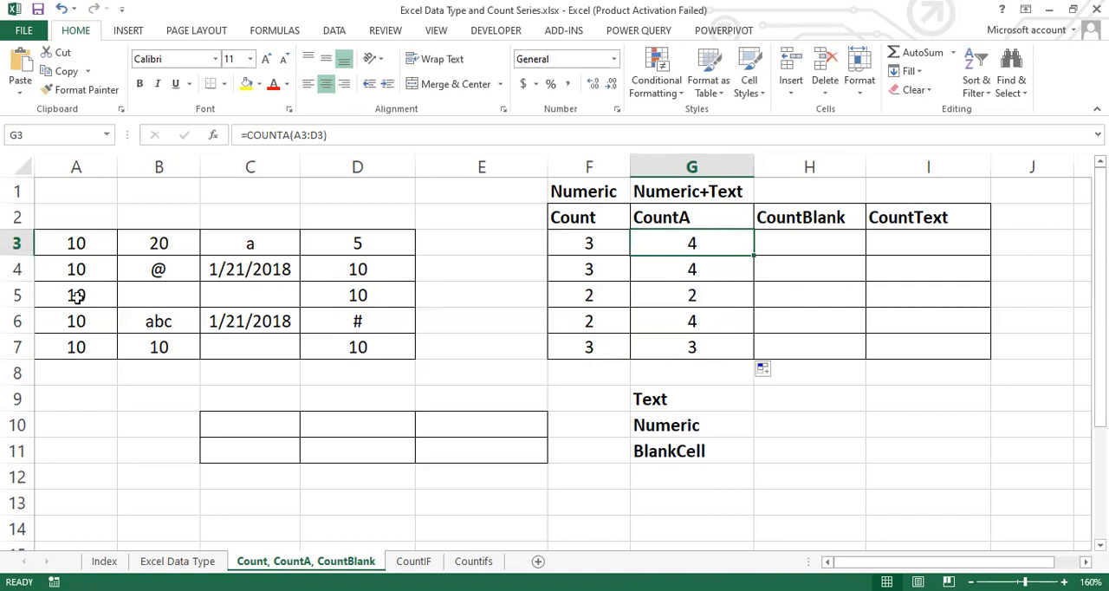
left_click(113, 297)
left_click_drag(112, 297, 360, 288)
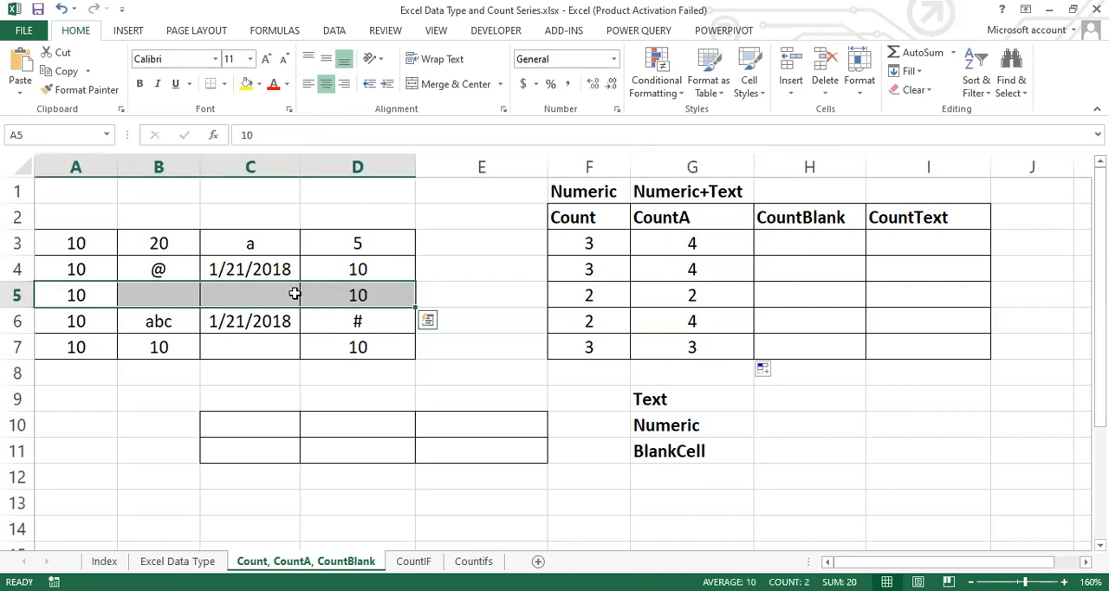
left_click(716, 295)
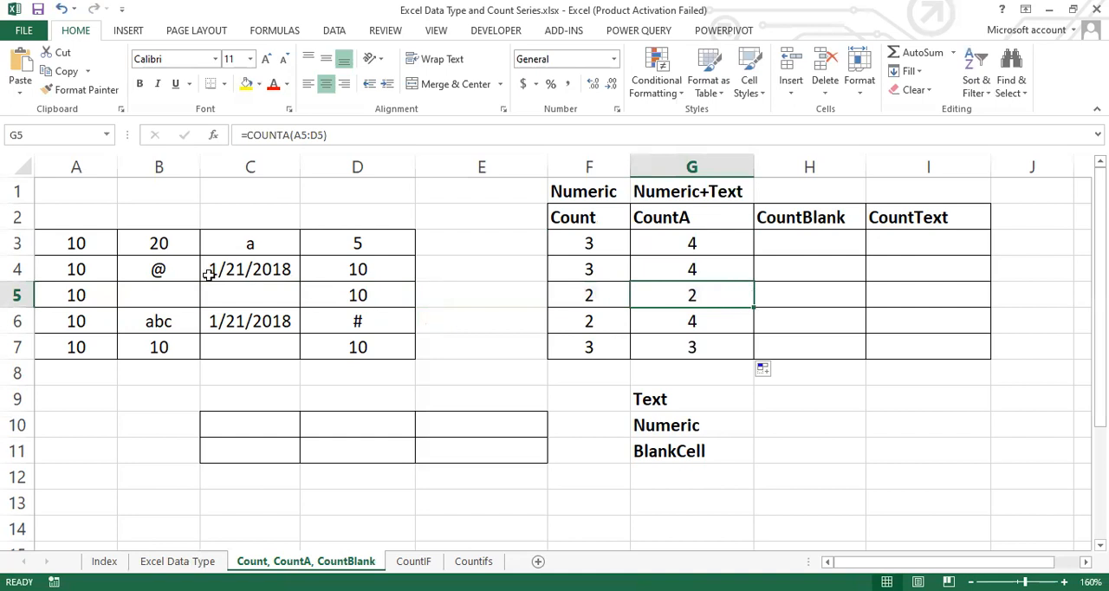
left_click_drag(148, 291, 208, 295)
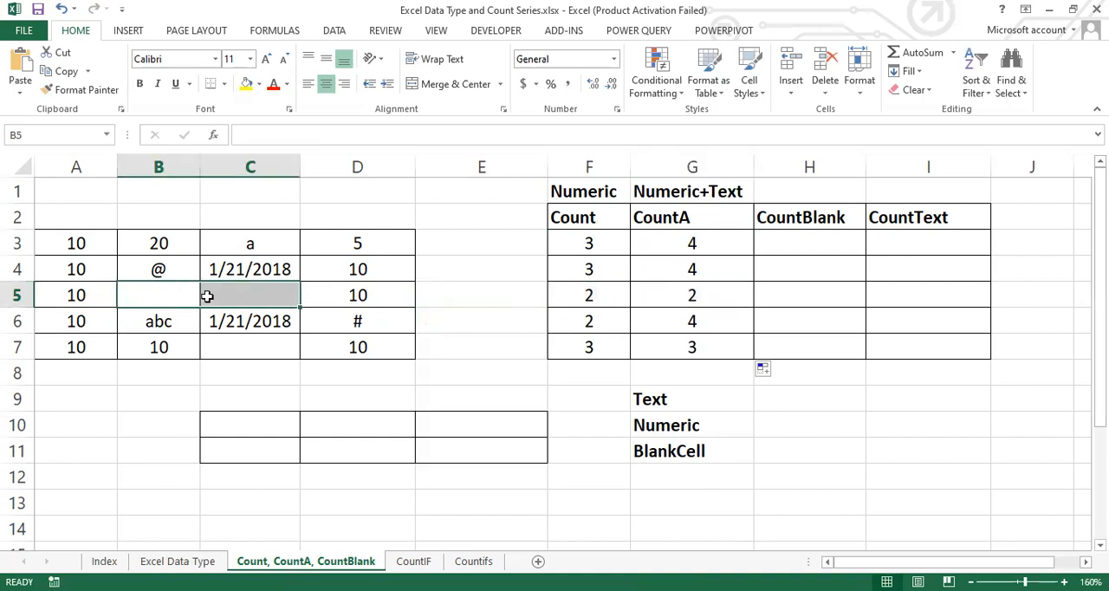
left_click(732, 296)
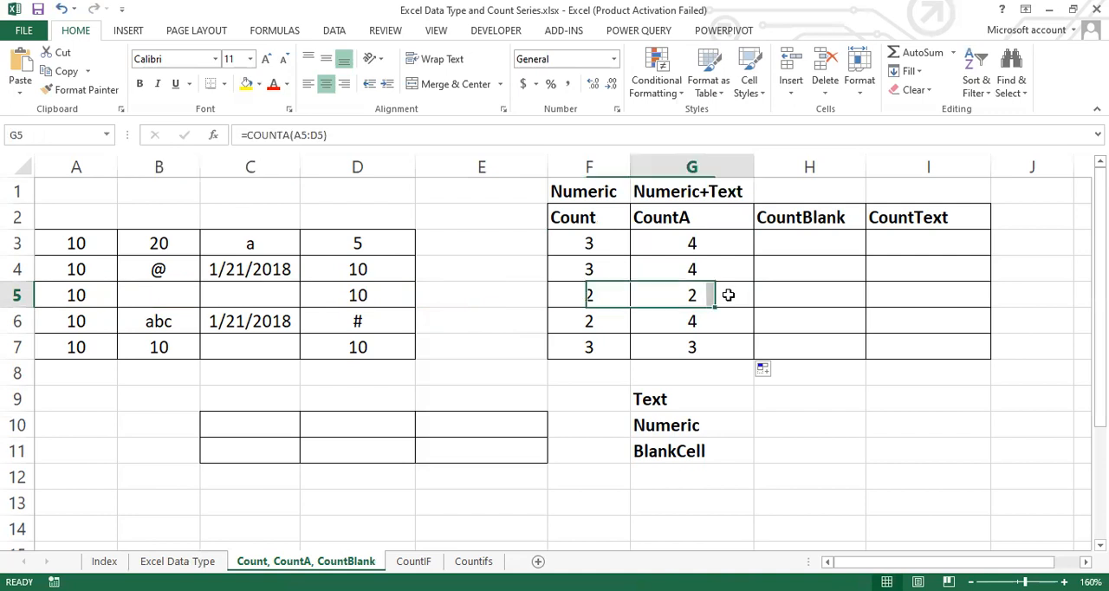
- Label the CountBlank column with the data type BlankCell in H1
left_click(783, 192)
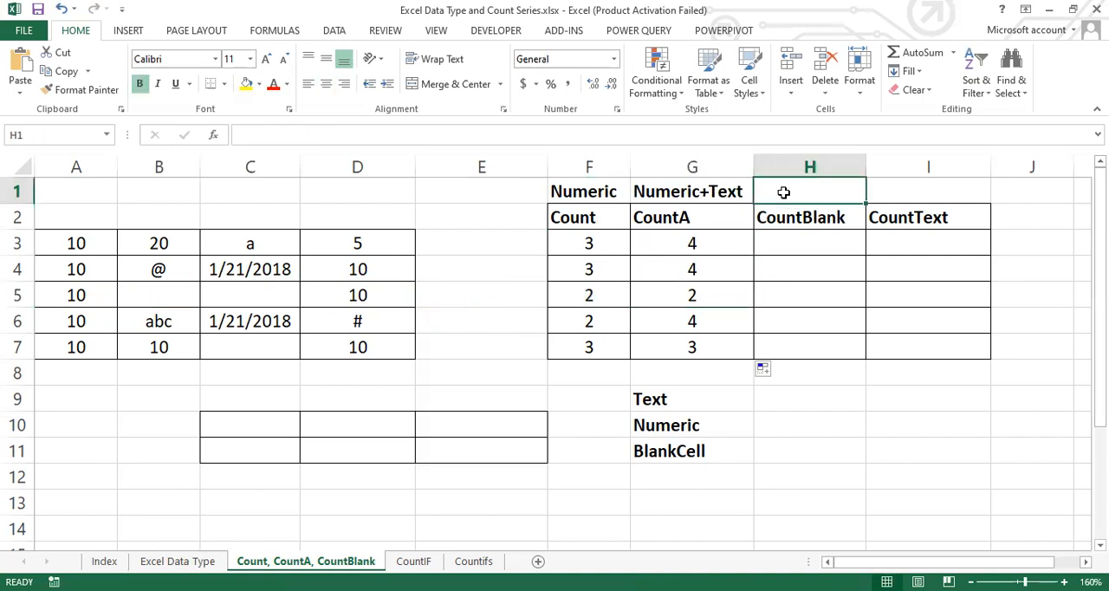
type("Blan")
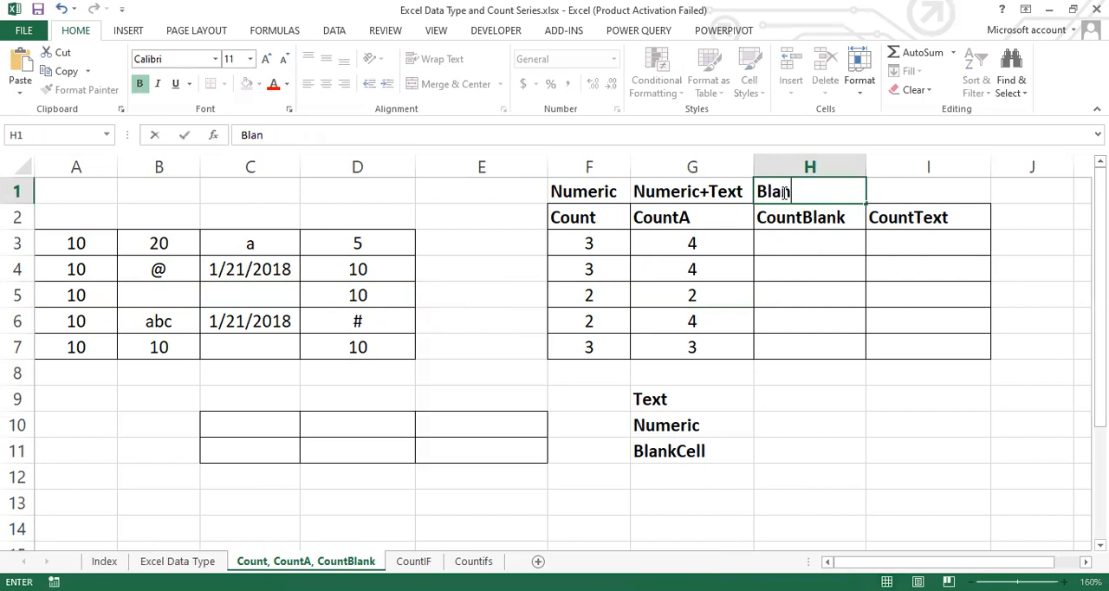
type("kCell")
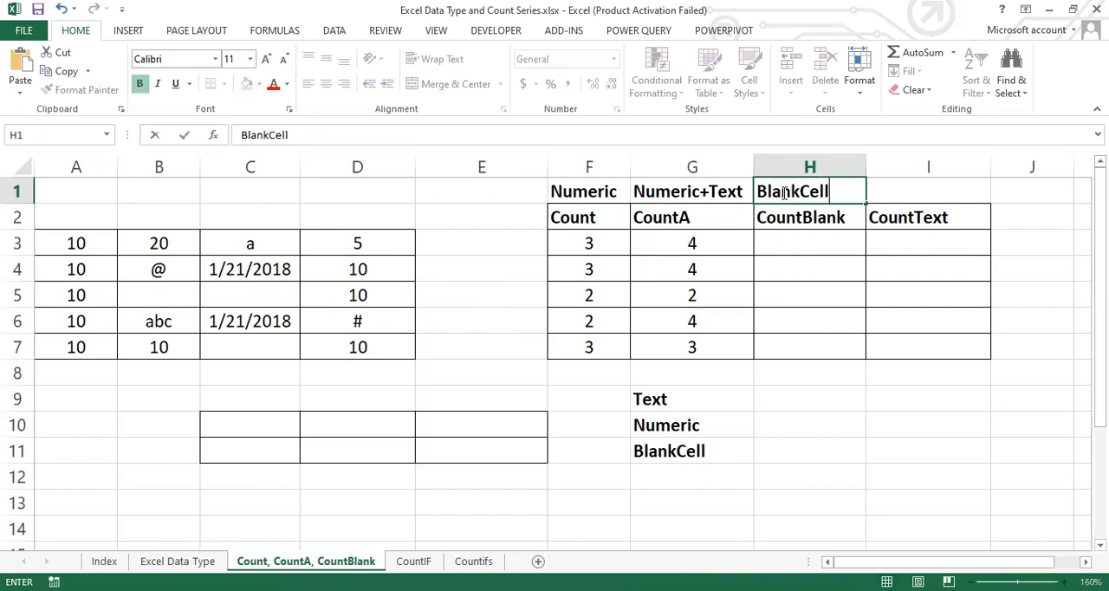
key("Return")
- Enter the formula =COUNTBLANK(A3:D3) in H3 and fill it down to H7 for the remaining data rows
key("Down")
type("=")
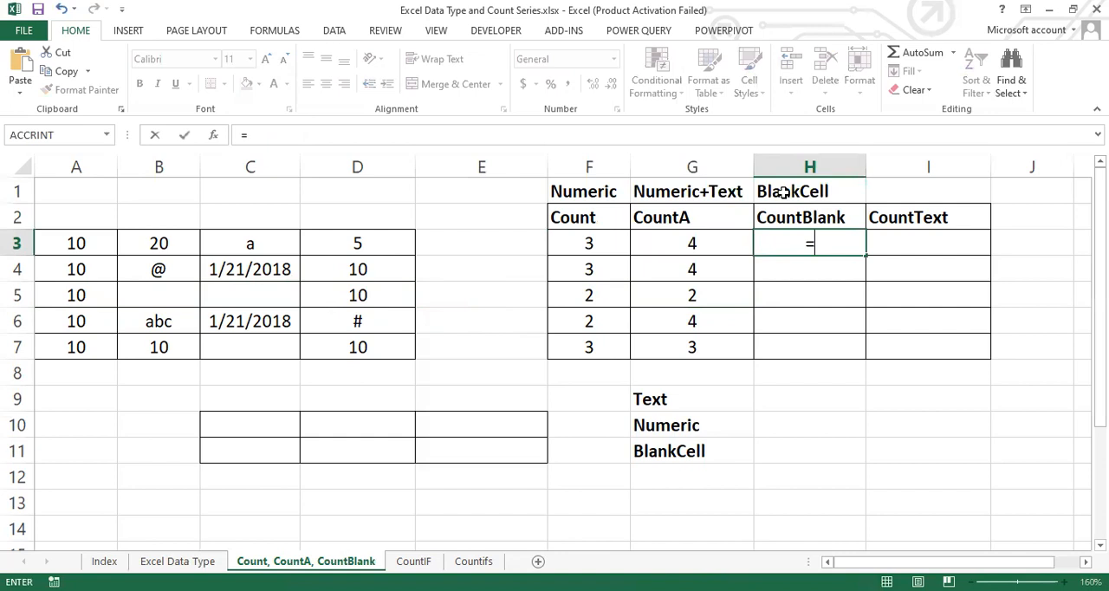
type("COUNTBLANK(")
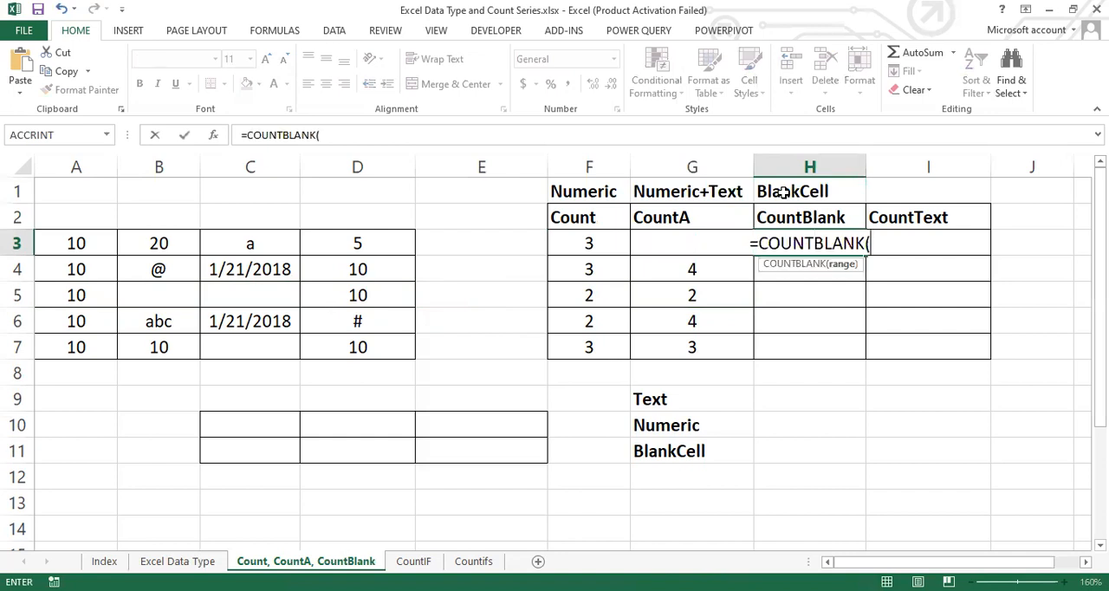
left_click(62, 241)
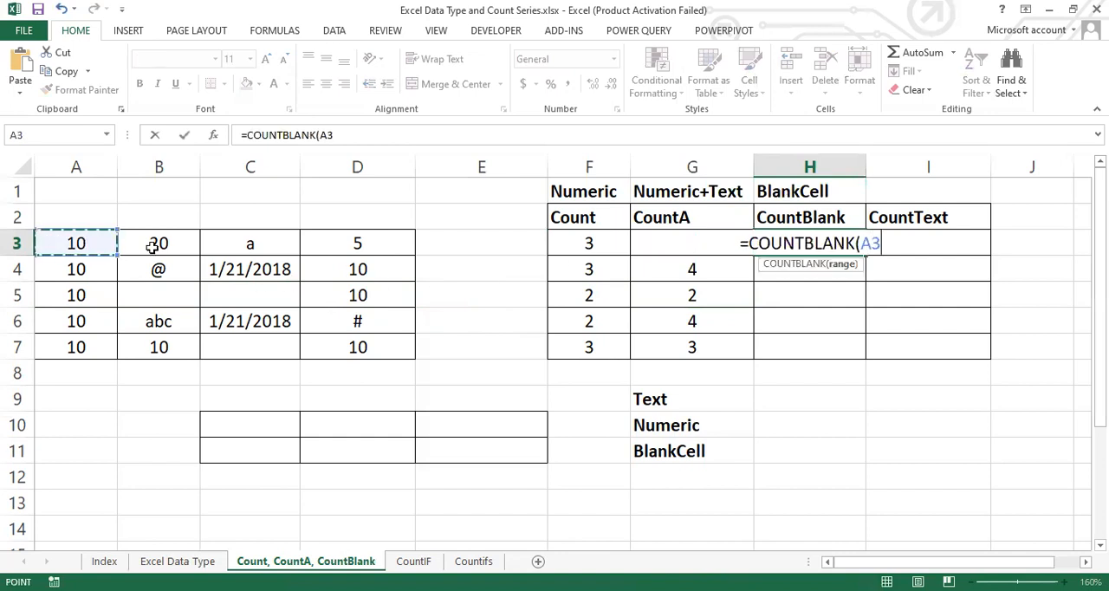
left_click(345, 244, "shift")
type(")")
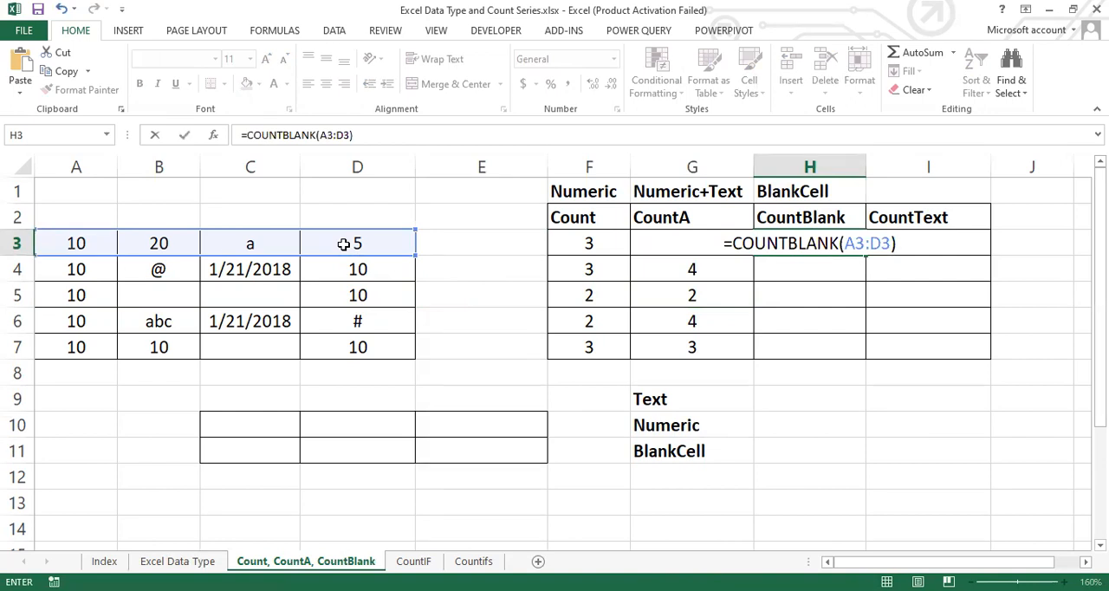
key("Return")
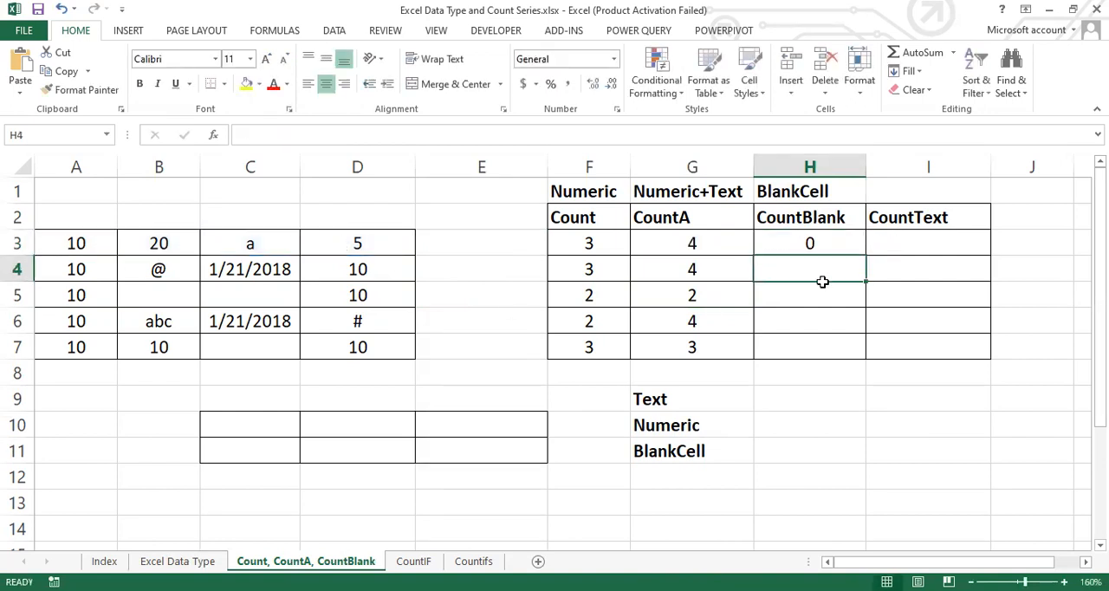
left_click(860, 244)
left_click_drag(869, 253, 849, 354)
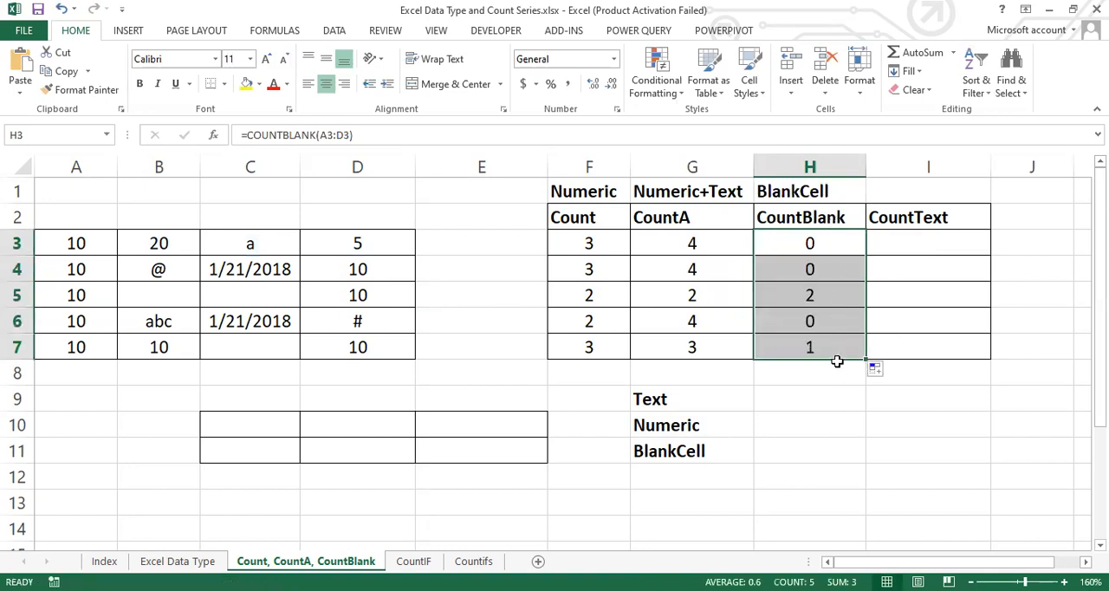
- Check the CountBlank result in H5 against the blank cells in A5:D5
left_click(837, 292)
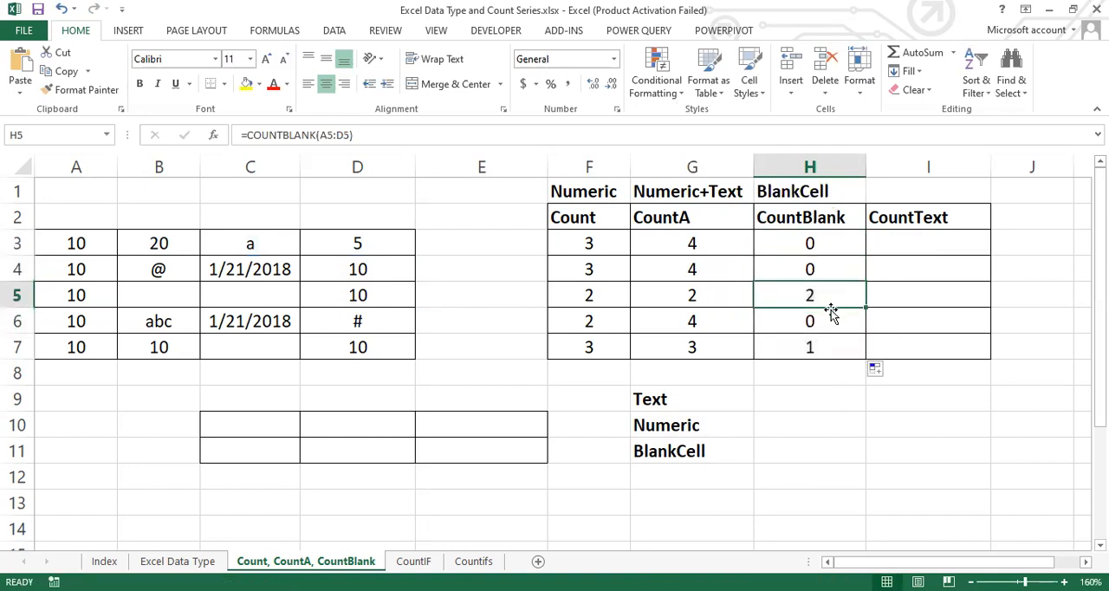
left_click(77, 299)
left_click_drag(76, 299, 358, 301)
left_click(834, 296)
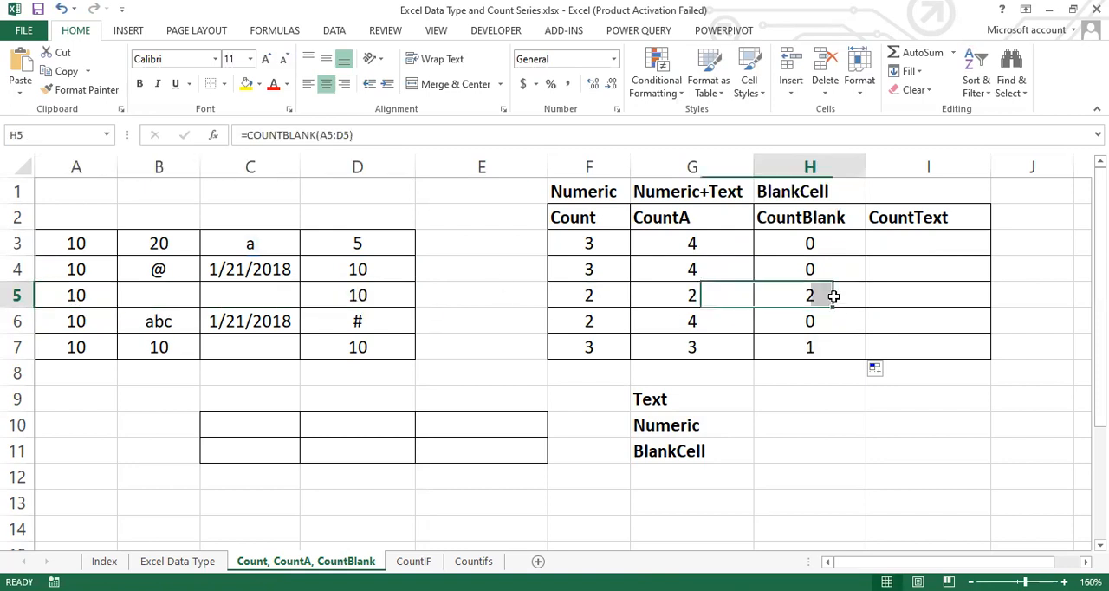
left_click_drag(87, 299, 411, 299)
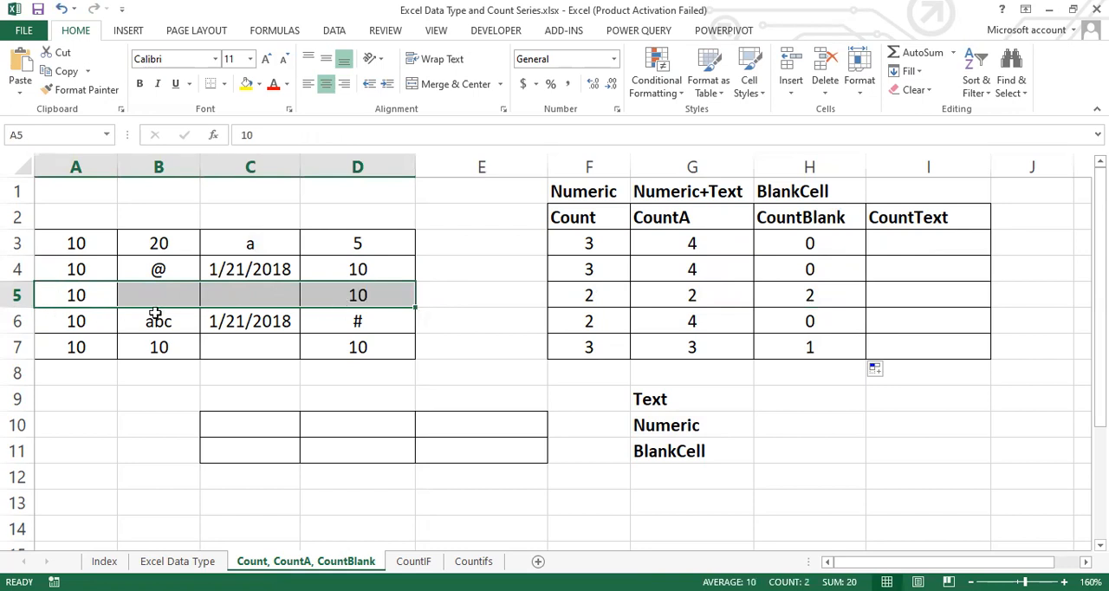
left_click_drag(183, 299, 237, 301)
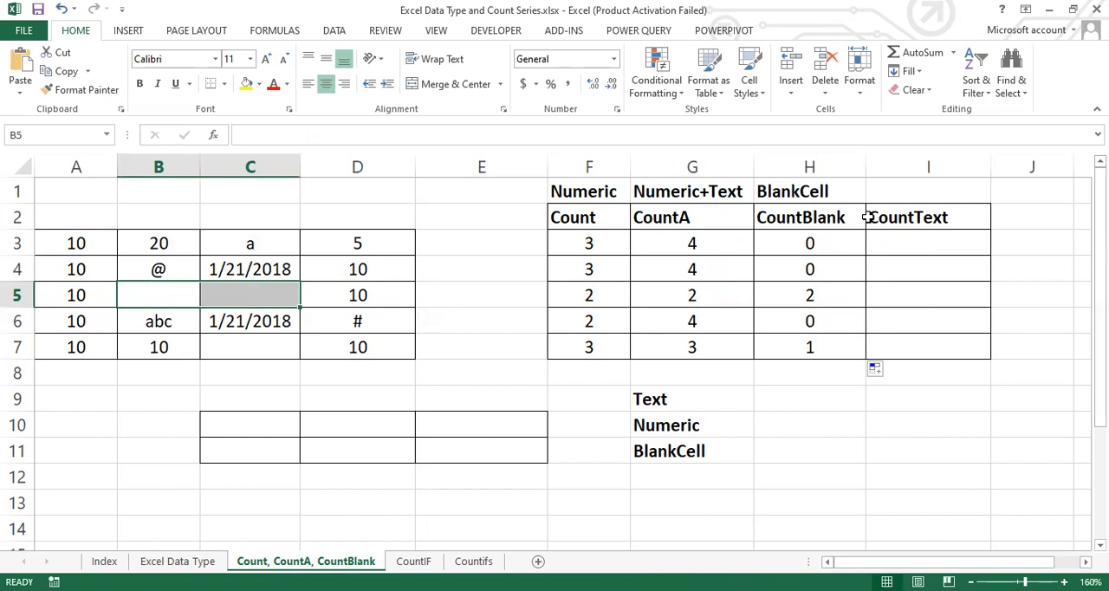
- Review the data type labels above Count, CountA and CountBlank, and compare the Count and CountA results for row 3
left_click(600, 189)
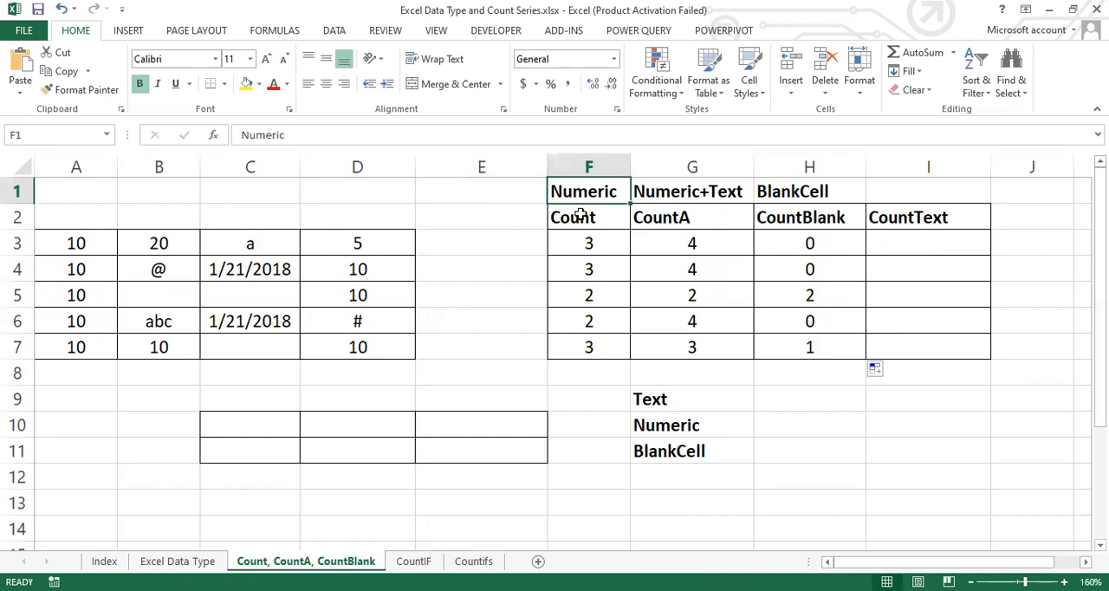
left_click(584, 213)
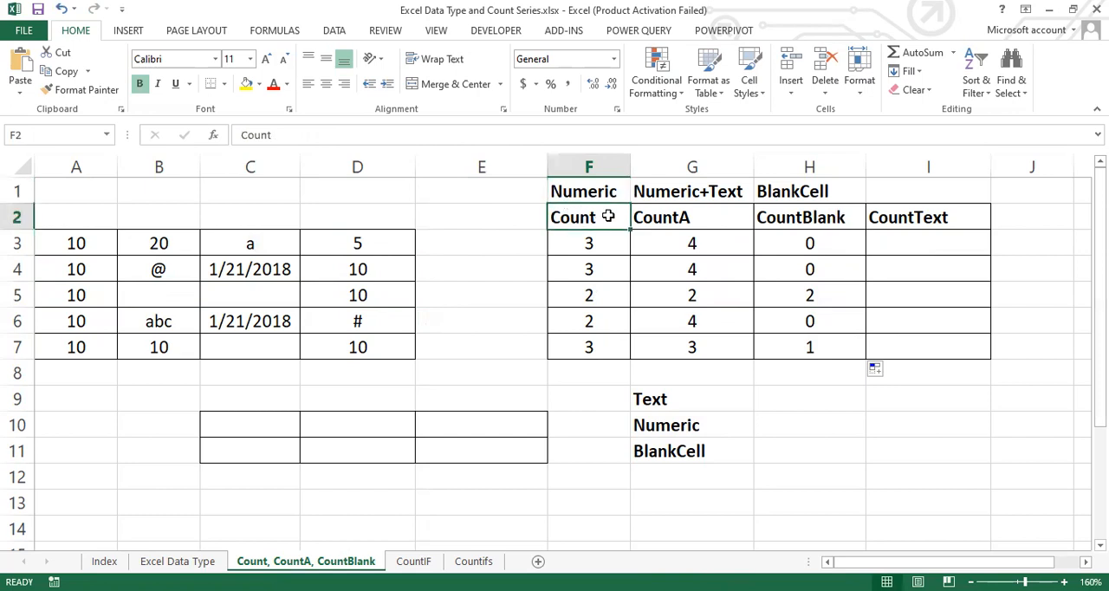
left_click(693, 190)
left_click(713, 212)
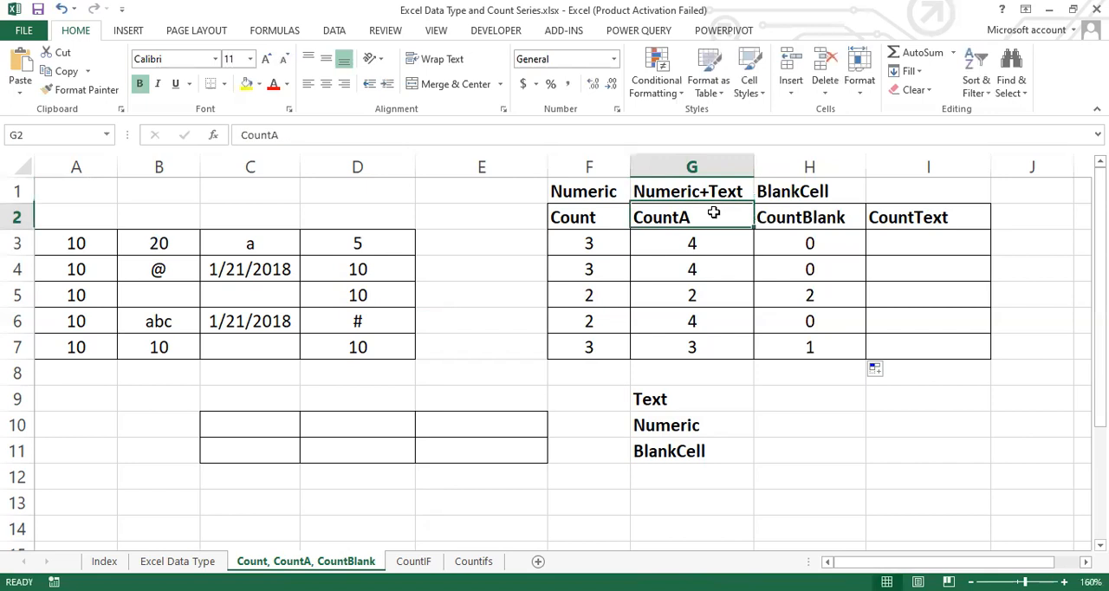
left_click(855, 219)
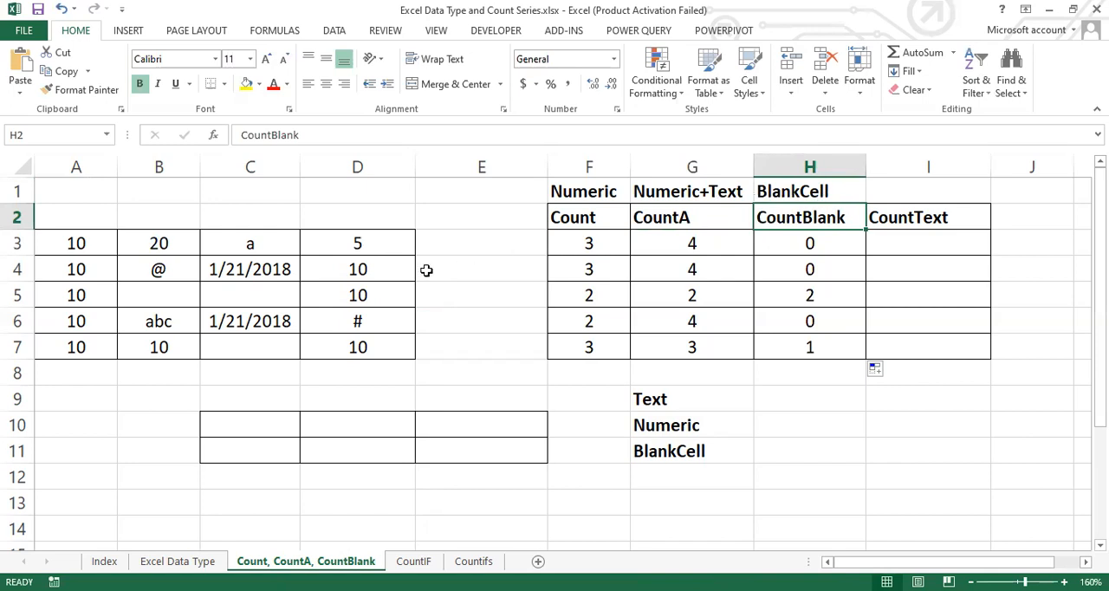
left_click_drag(87, 245, 328, 245)
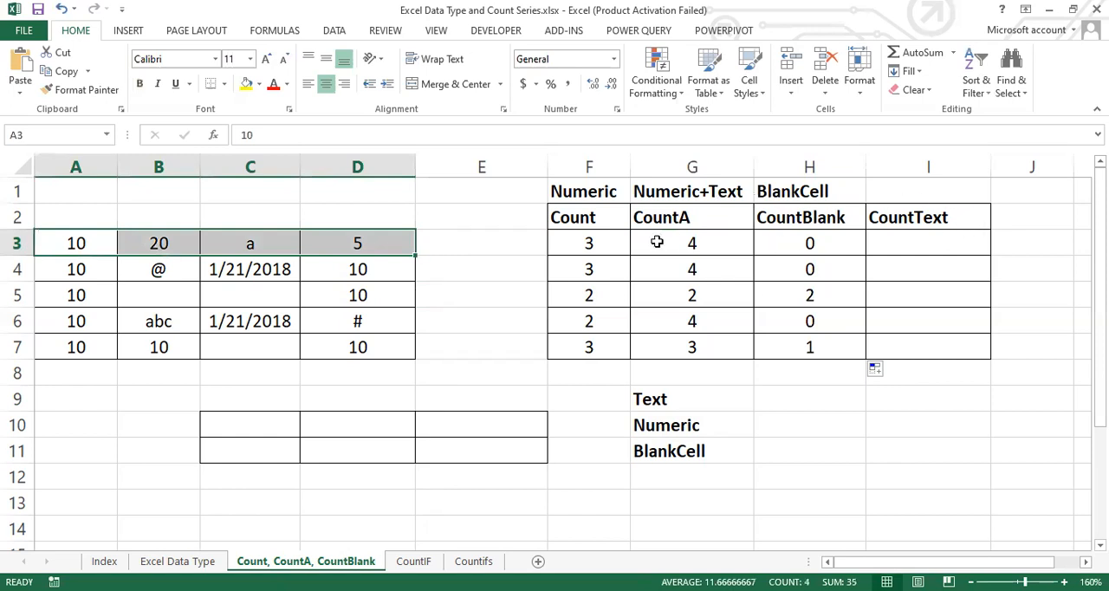
left_click(624, 243)
left_click(709, 249)
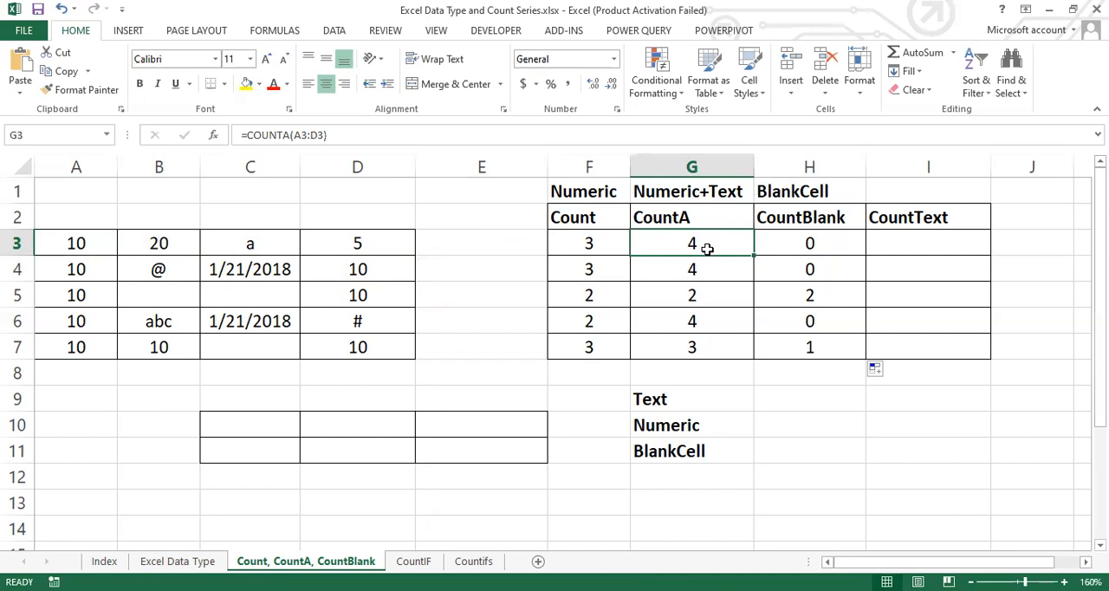
left_click(586, 247)
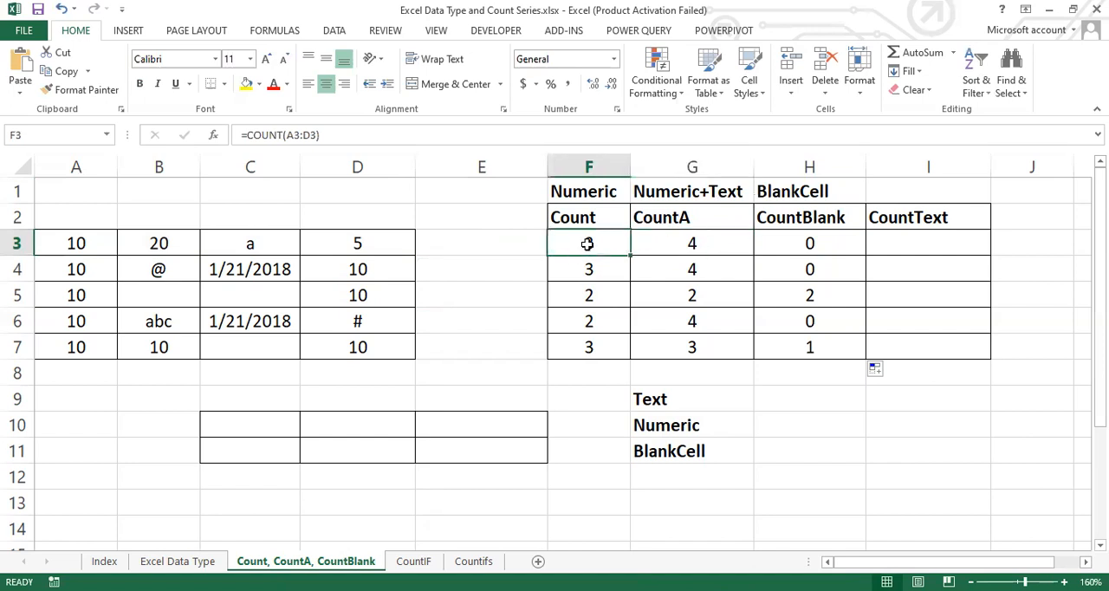
- Compare the Count and CountA results in F3:G3 with the data in A3:D3
left_click_drag(673, 241, 607, 245)
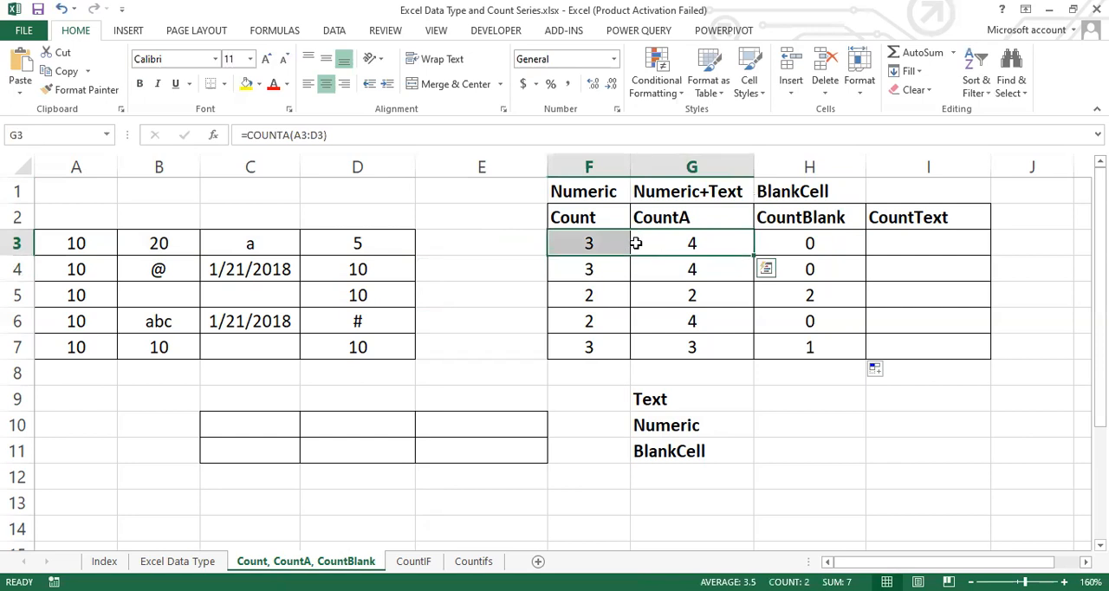
left_click_drag(370, 241, 89, 229)
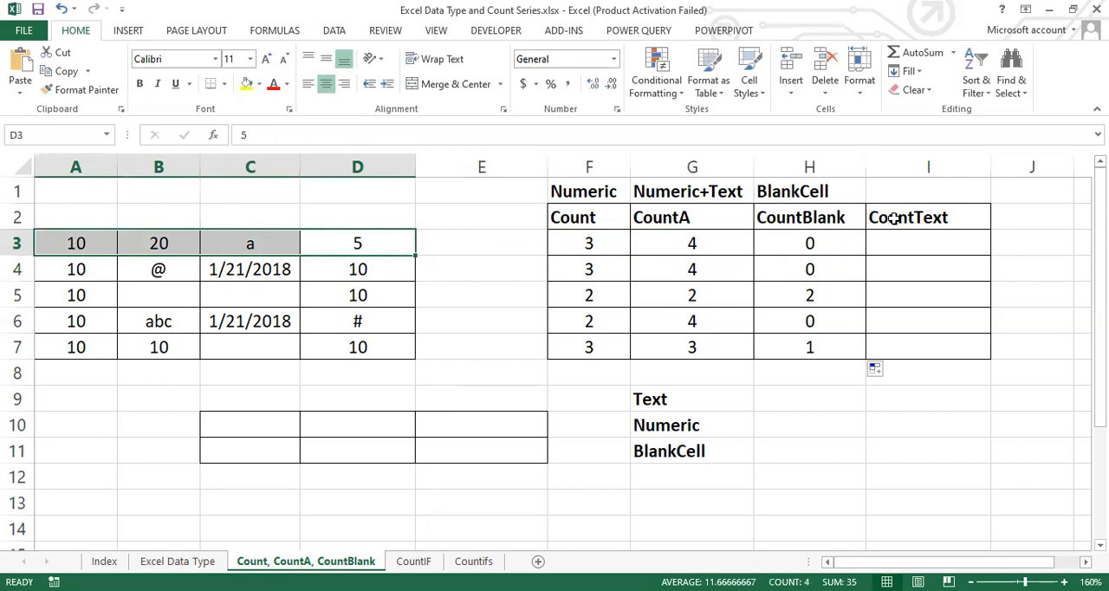
- Enter the formula =COUNTA(A3:D3)-COUNT(A3:D3) in I3 to count text cells, and fill it down to I7
left_click(897, 245)
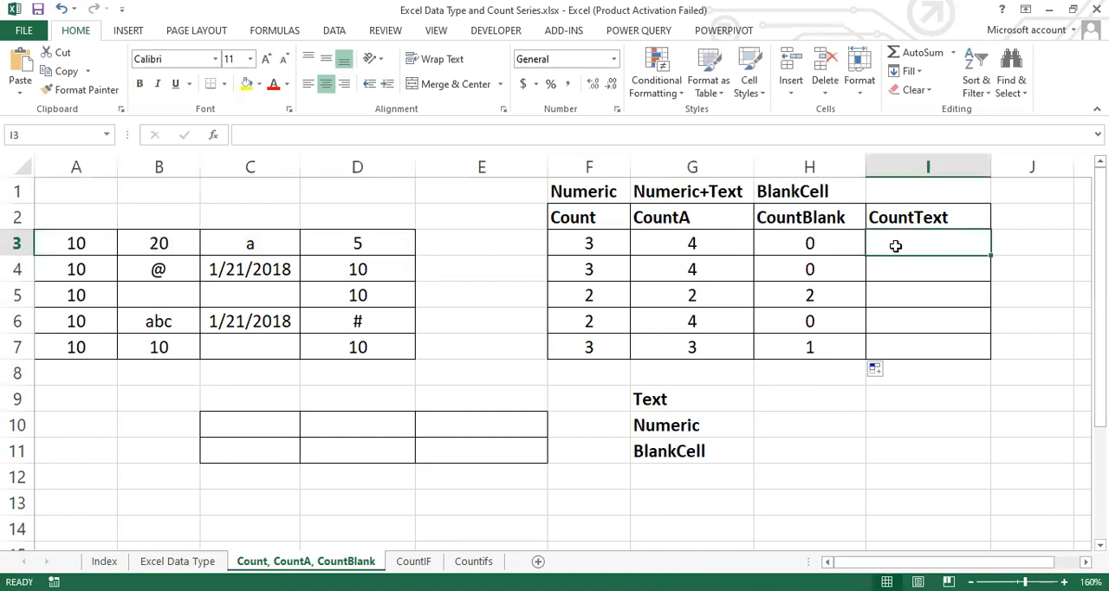
type("=")
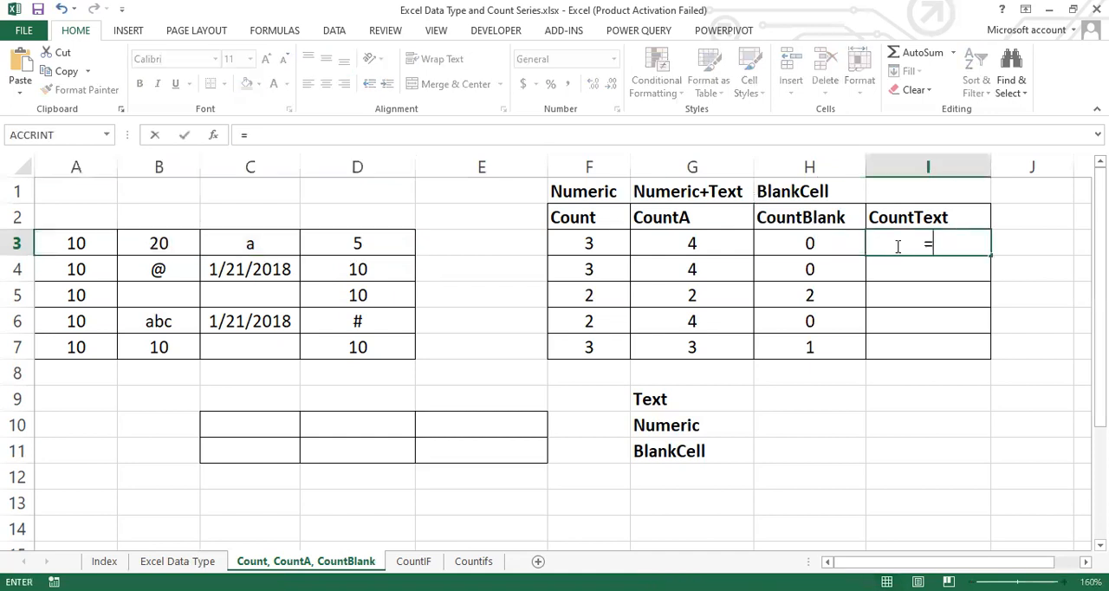
type("count")
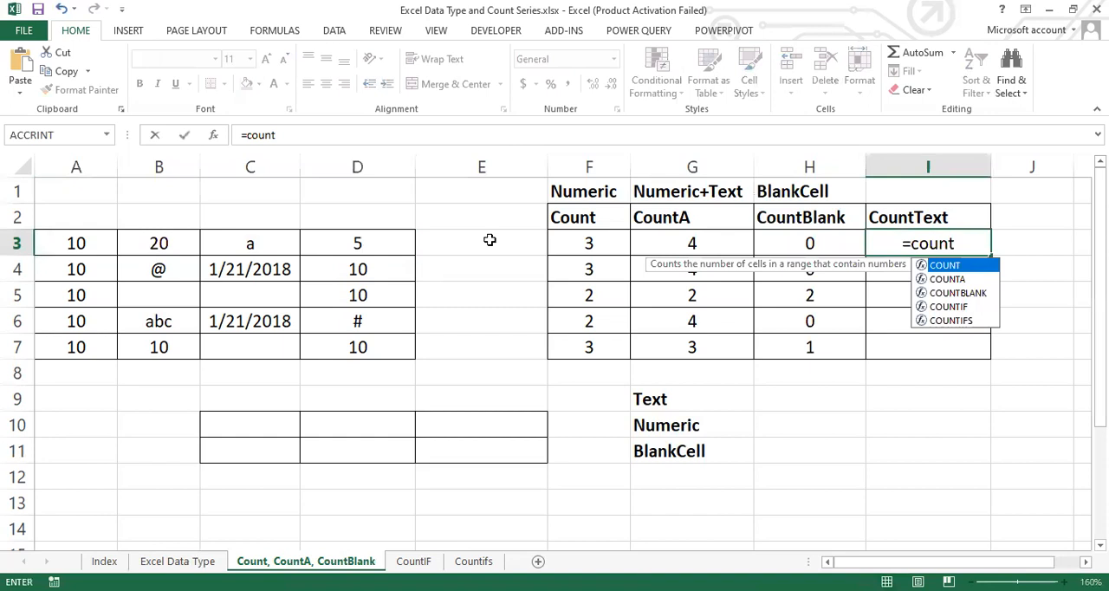
key("Down")
key("Tab")
key("Home")
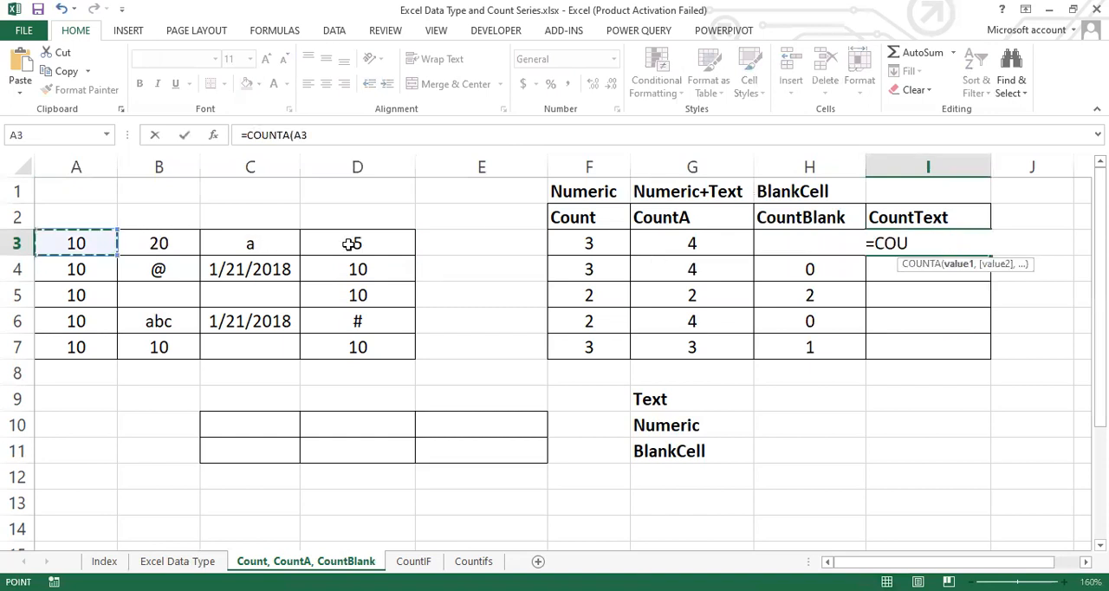
key("shift+Right")
key("shift+Right")
key("shift+Right")
type(")-c")
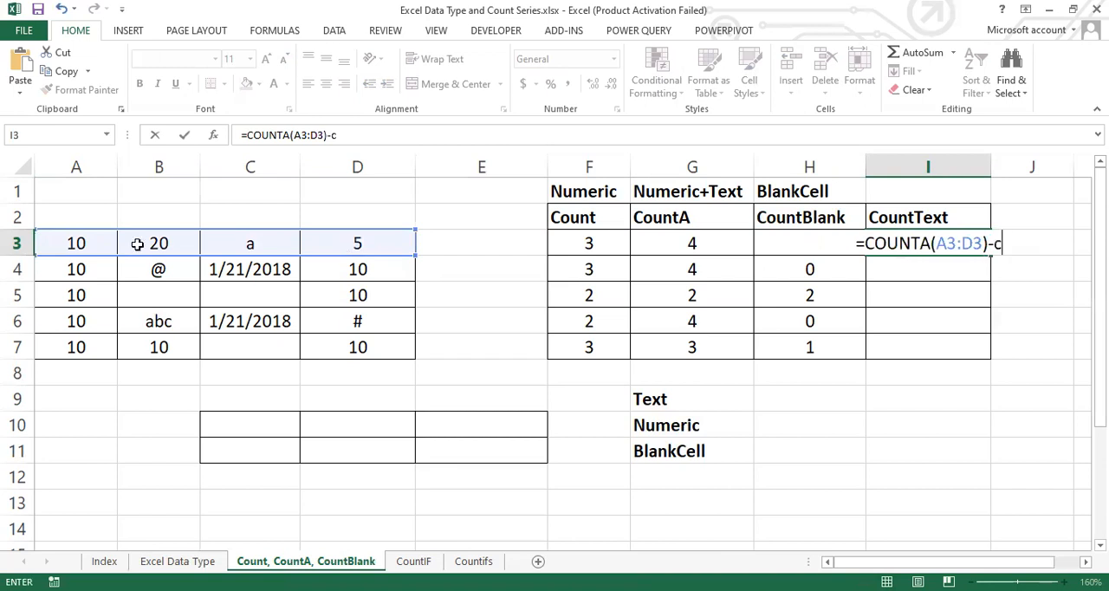
type("ount")
key("Tab")
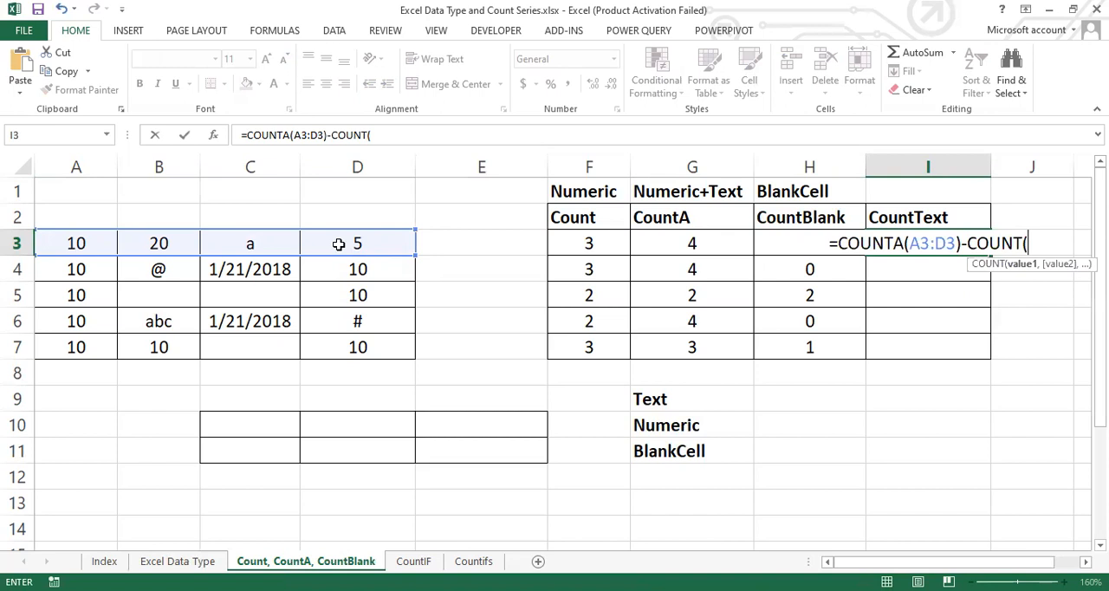
key("Home")
key("shift+Right")
key("shift+Right")
key("shift+Right")
type(")")
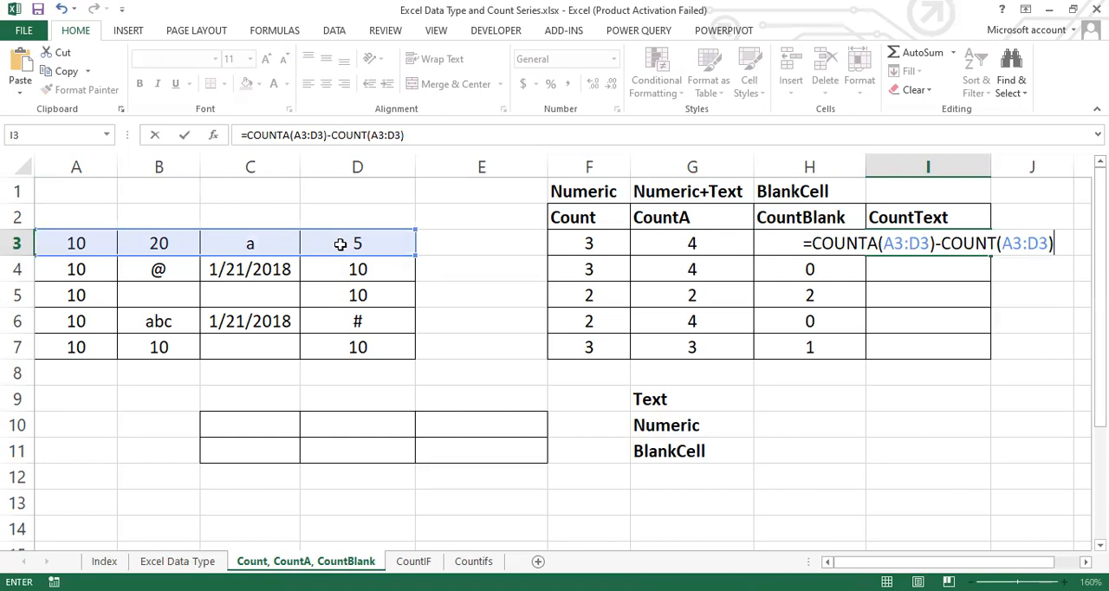
key("Return")
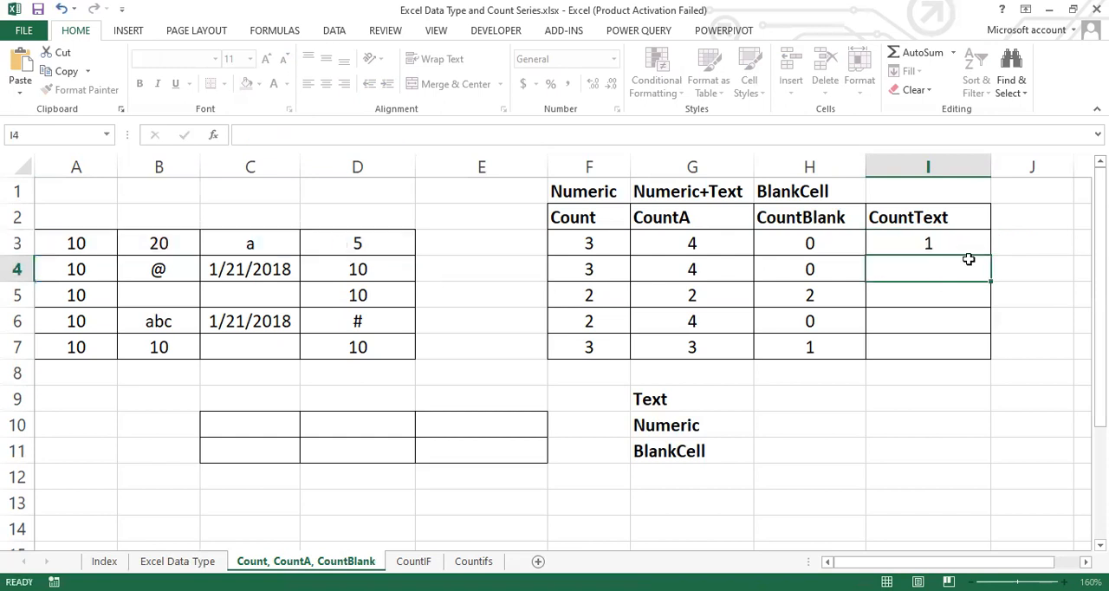
left_click(977, 247)
left_click_drag(990, 257, 989, 351)
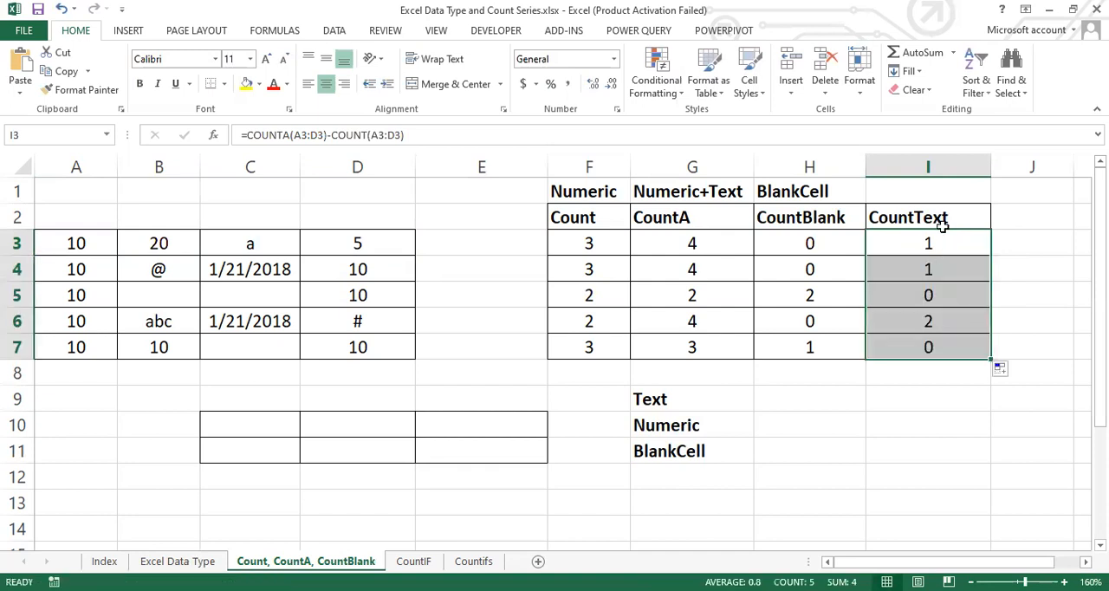
- Check the CountText result in I6 against the cells in A6:D6
left_click(943, 315)
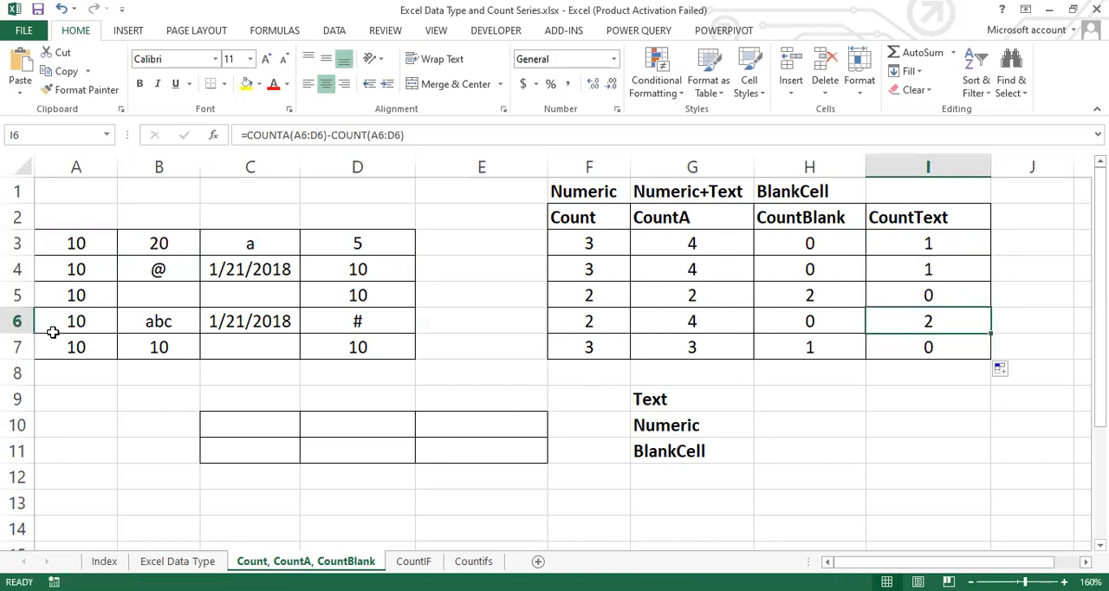
left_click_drag(55, 318, 354, 317)
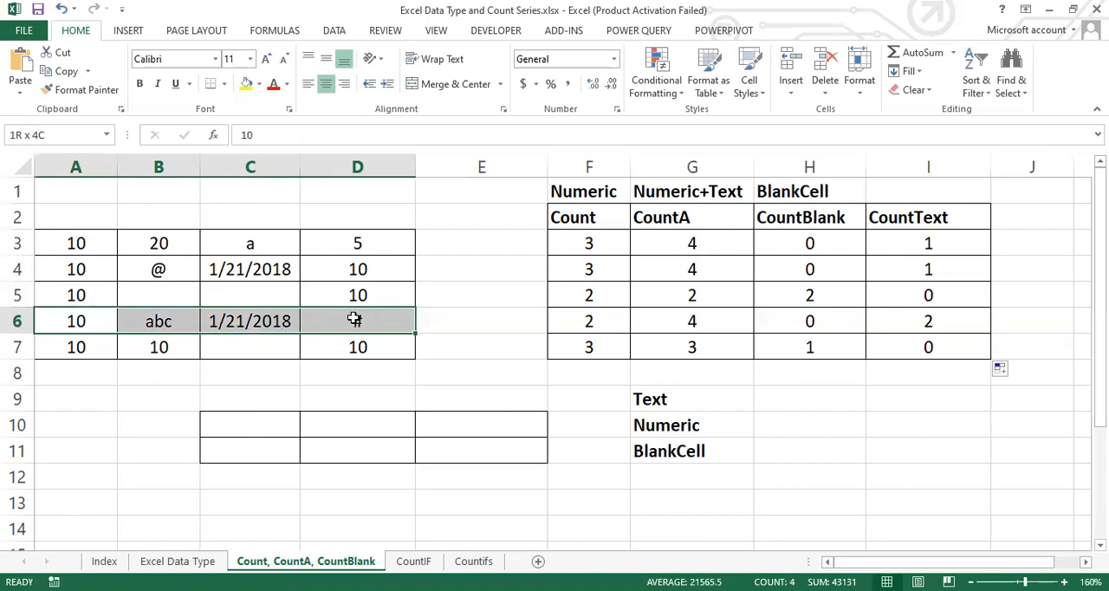
left_click(898, 265)
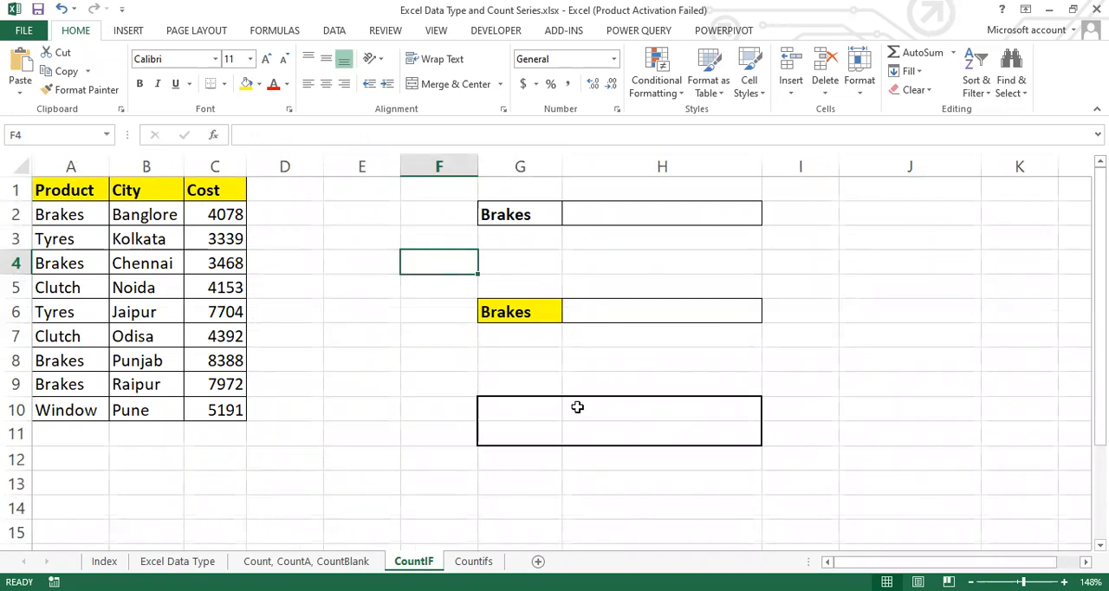
- On the CountIF sheet, write the function syntax '=COUNTIF(range,criteria) as text in G10
left_click(523, 406)
type("=")
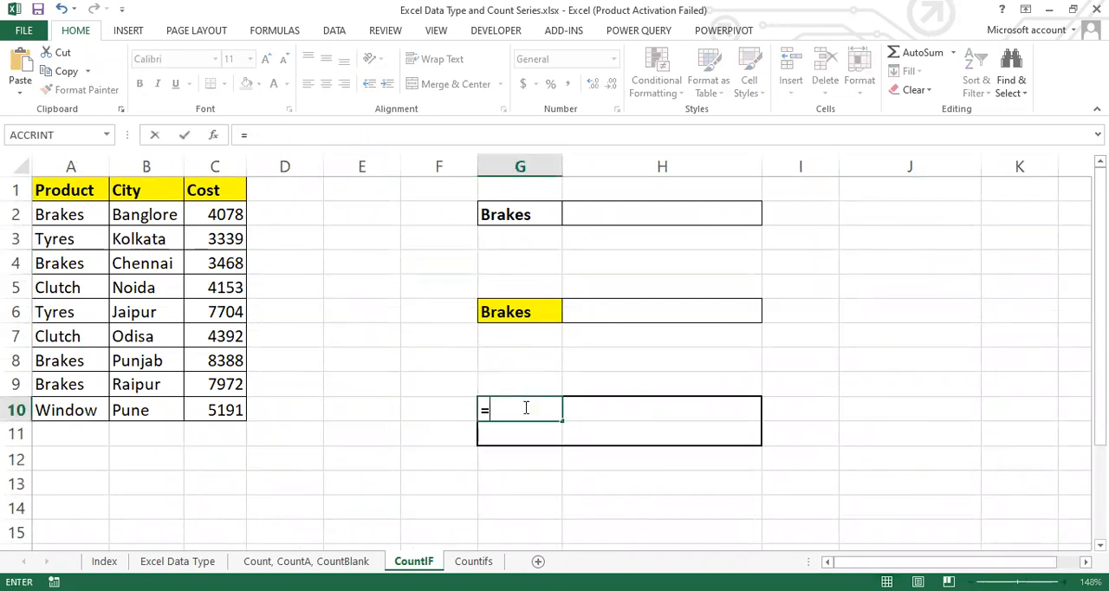
type("count")
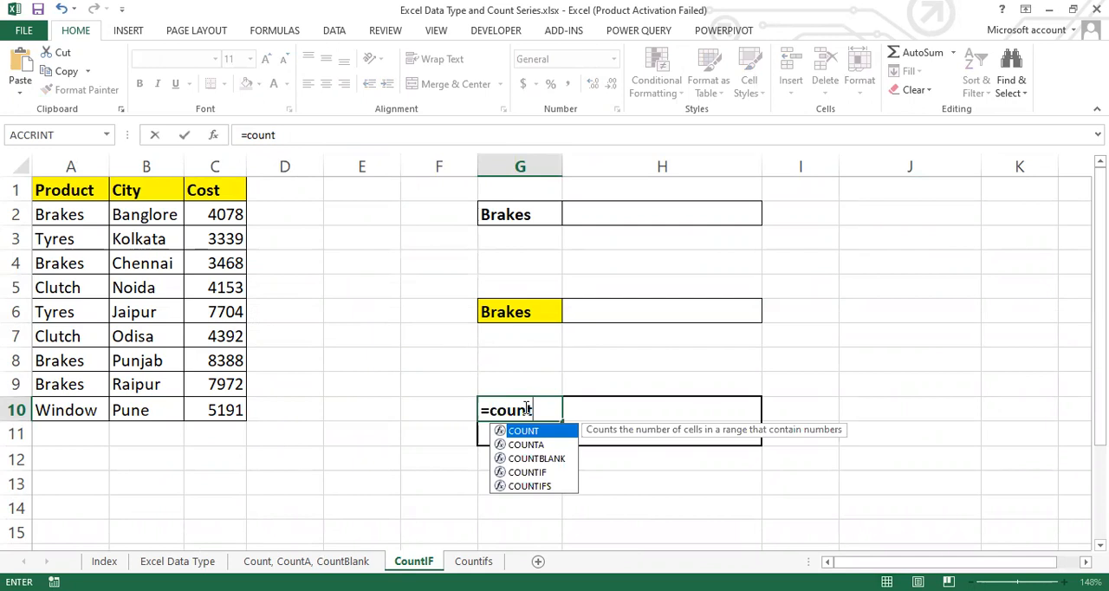
type("if")
key("ctrl+shift+a")
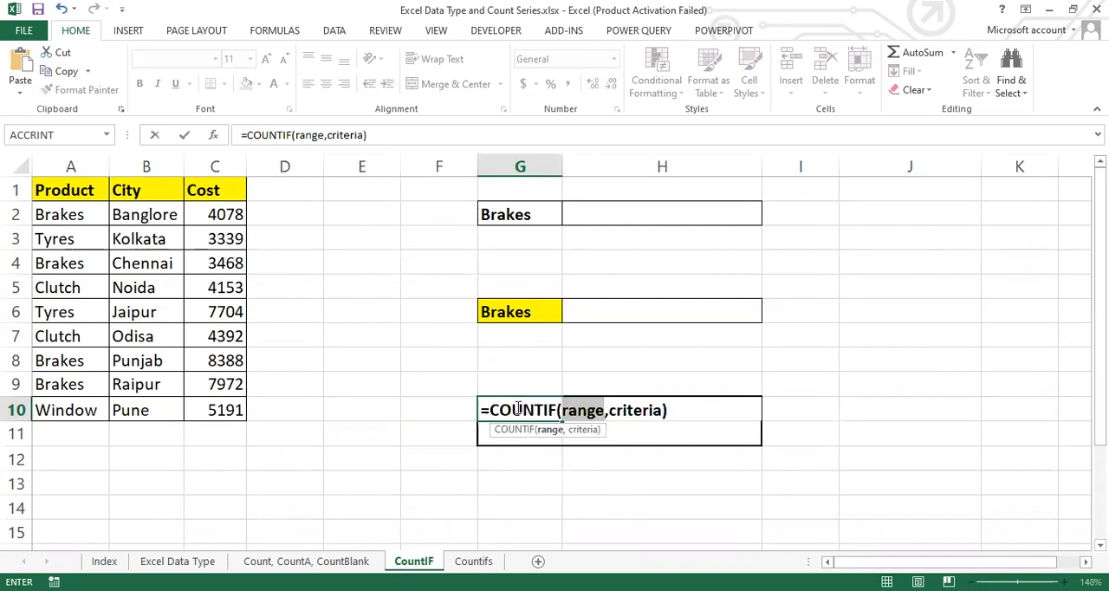
key("Return")
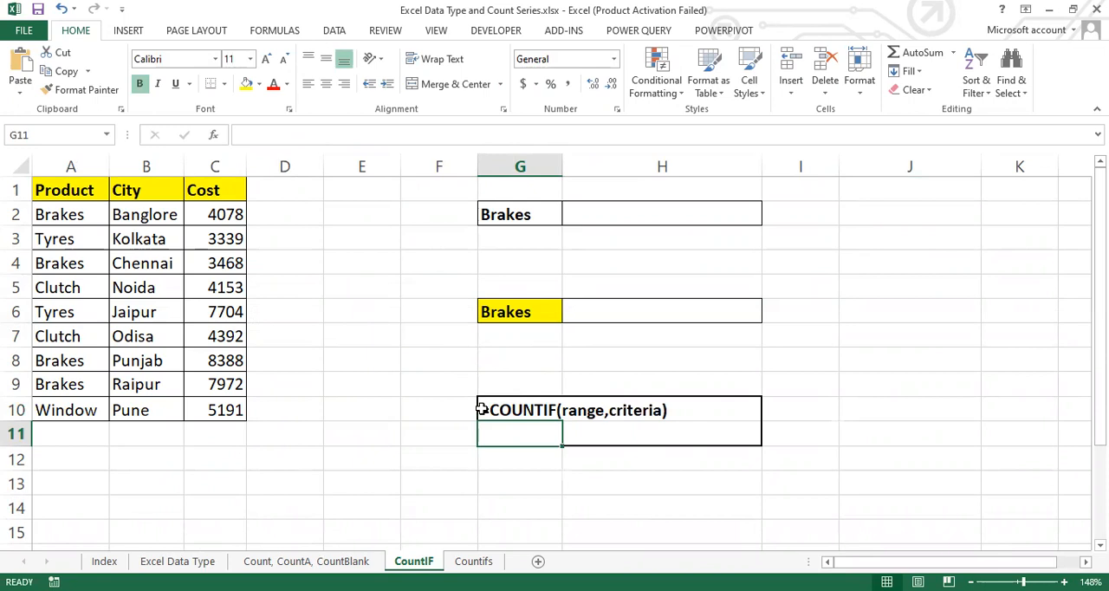
- Examine the COUNT and IF parts of the function name in the G10 syntax text, leaving it unmodified
double_click(547, 409)
left_click_drag(548, 410, 498, 410)
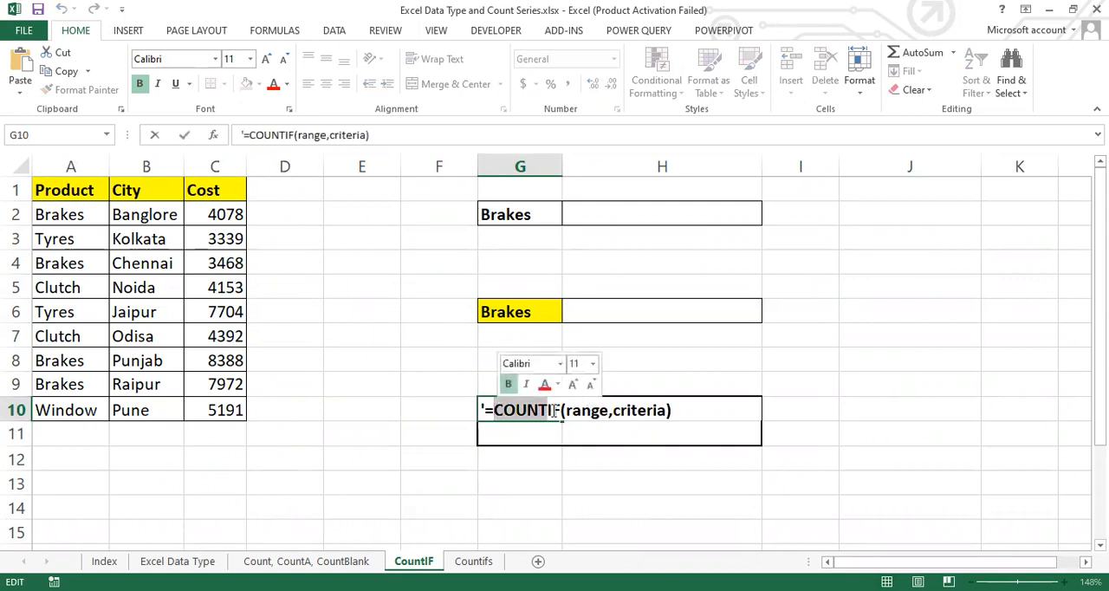
left_click_drag(549, 411, 560, 411)
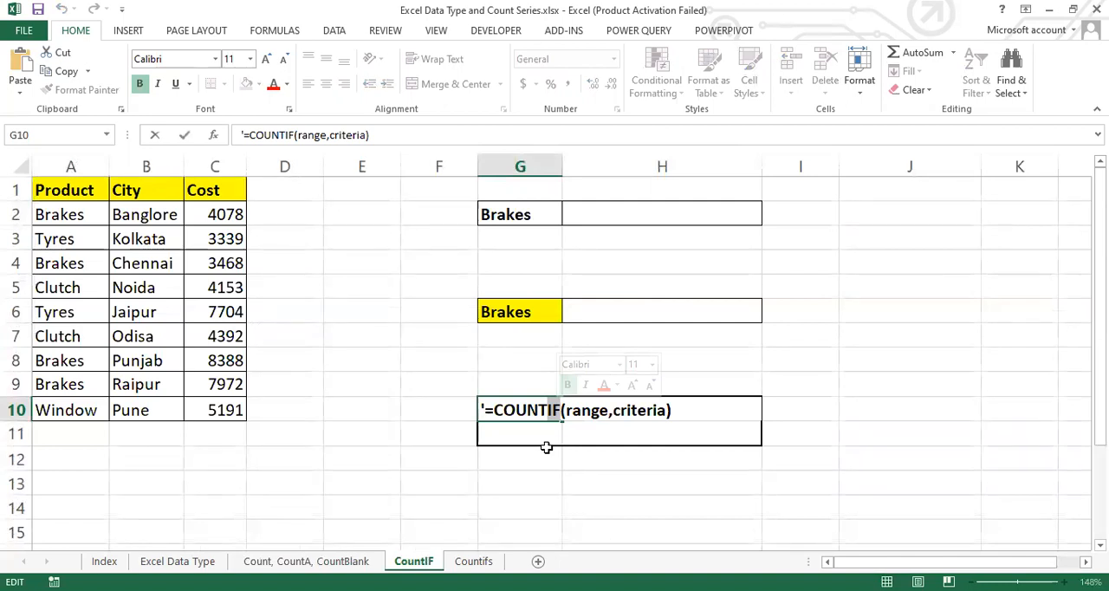
key("Return")
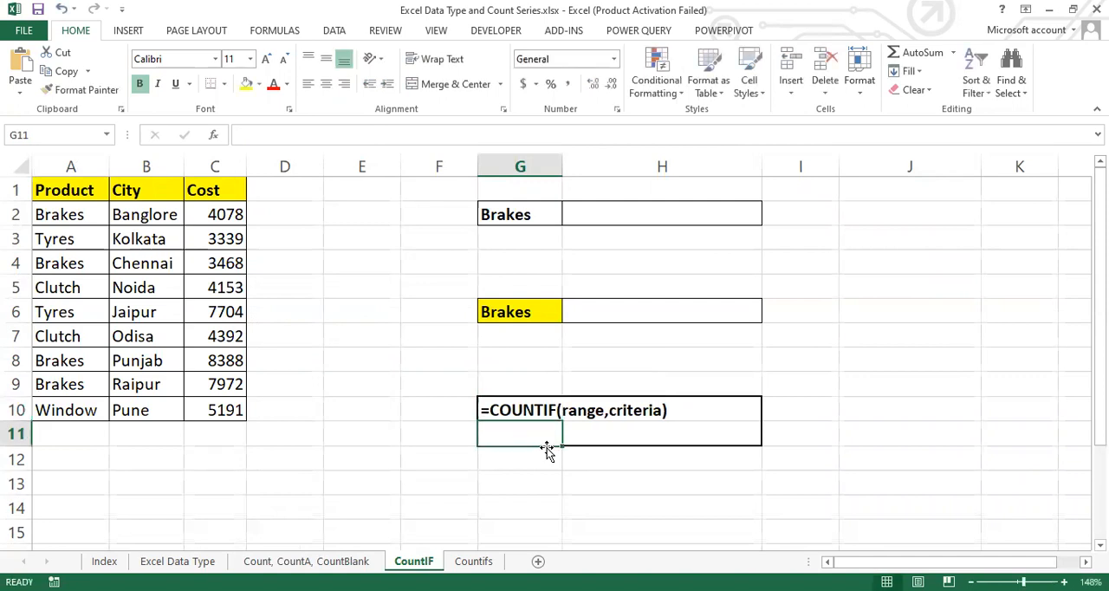
- Add the note Single condition in G11 below the COUNTIF syntax
type("Single ")
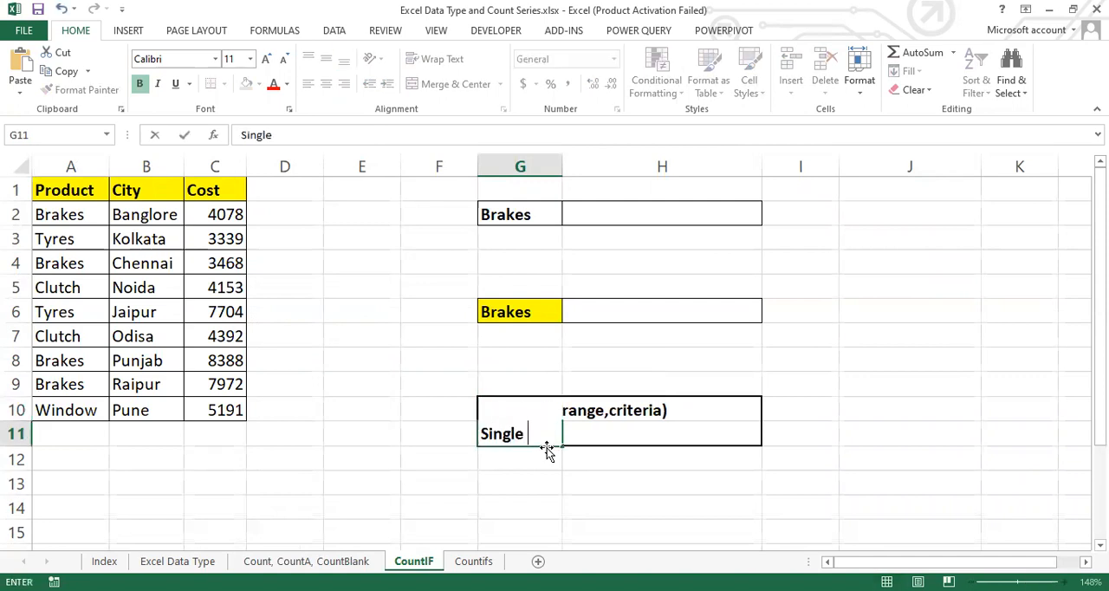
type("condition")
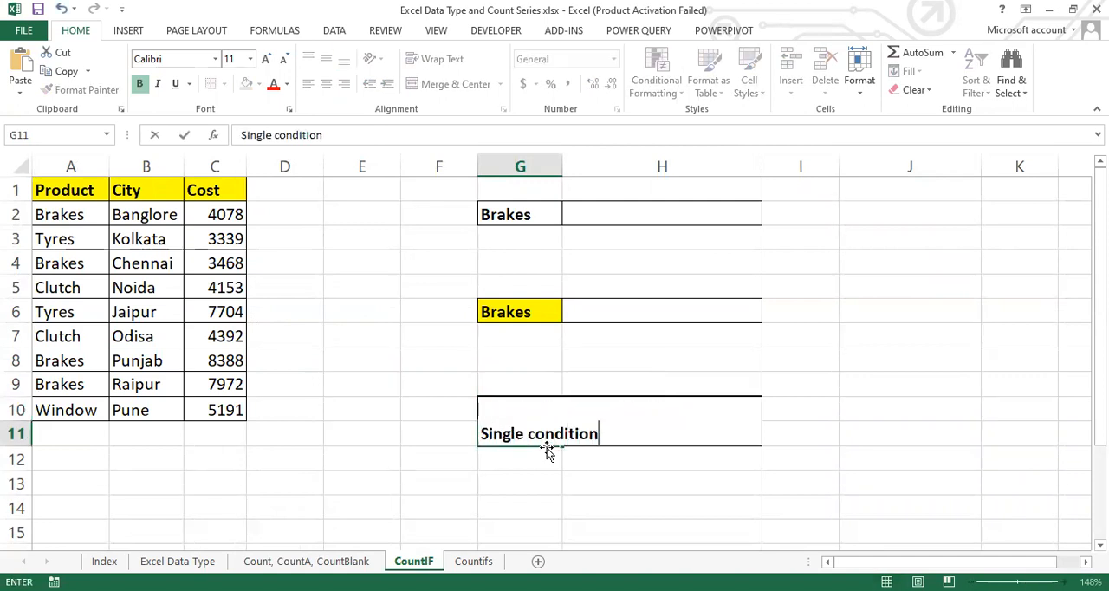
key("Return")
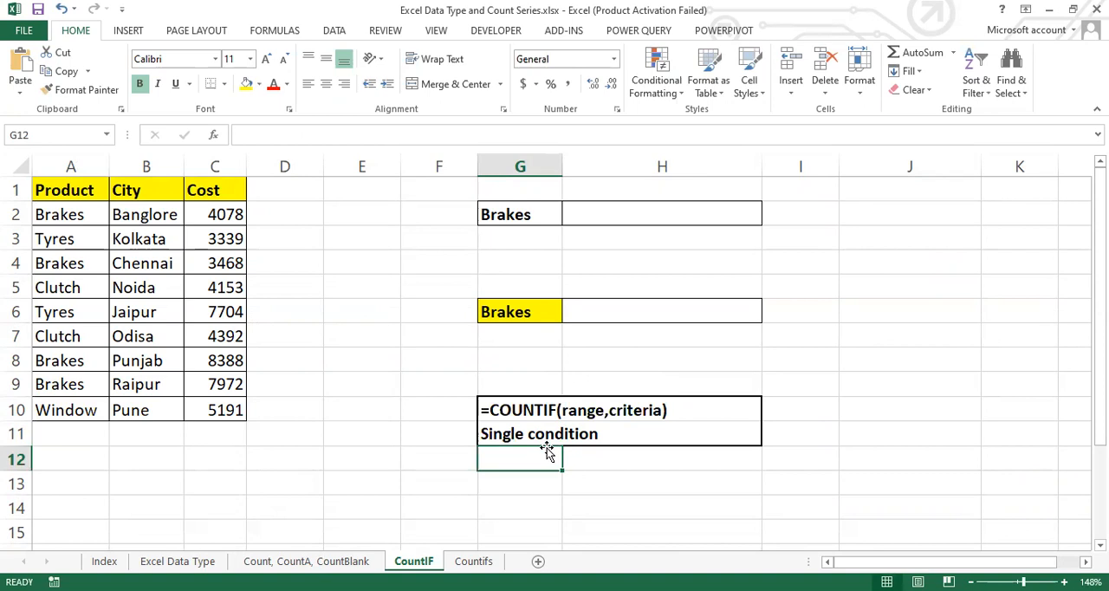
- Review the COUNTIF syntax in G10 and the Product, City and Cost columns of the data table with their first record
left_click(533, 413)
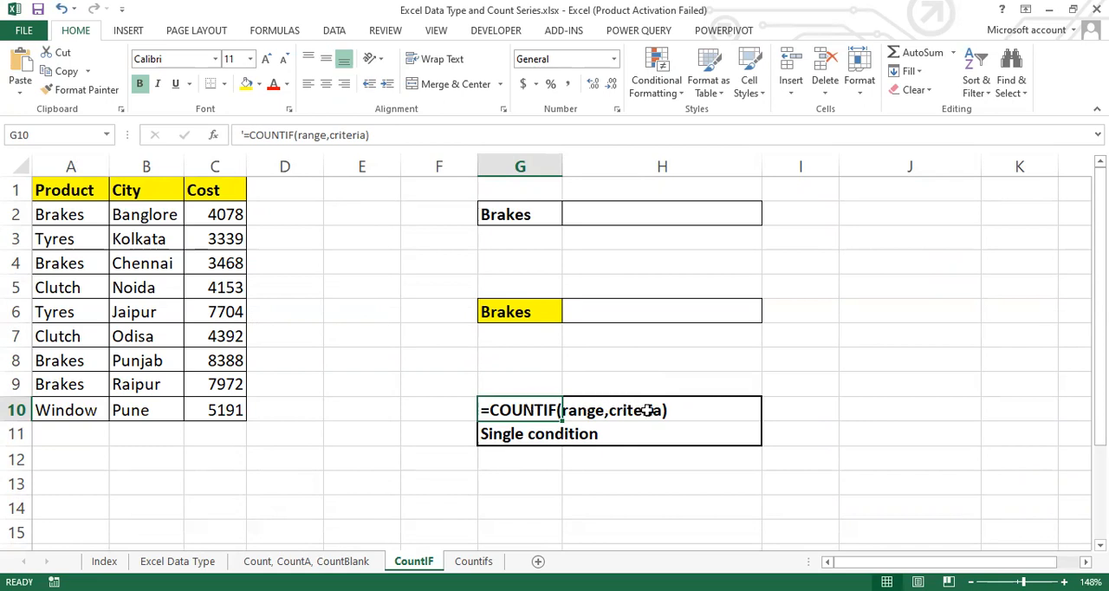
left_click_drag(80, 189, 205, 390)
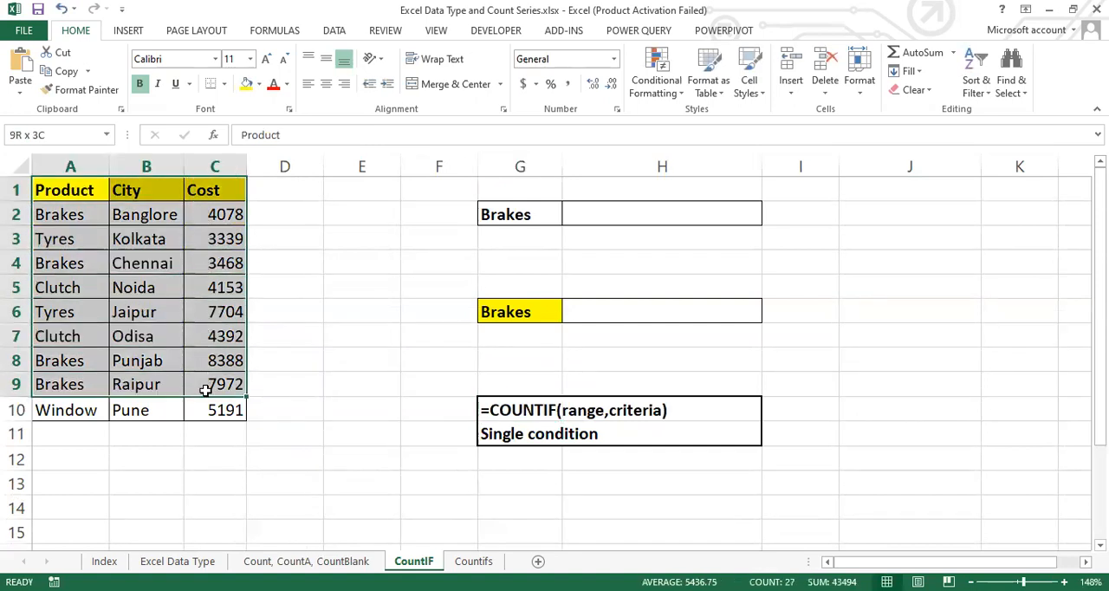
left_click(143, 187)
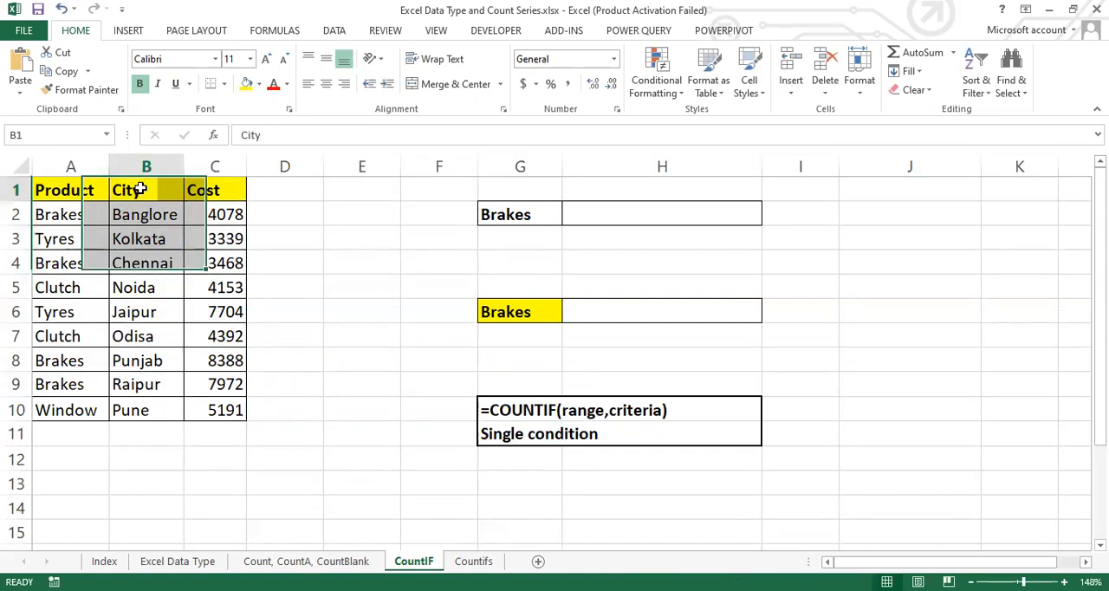
left_click(209, 189)
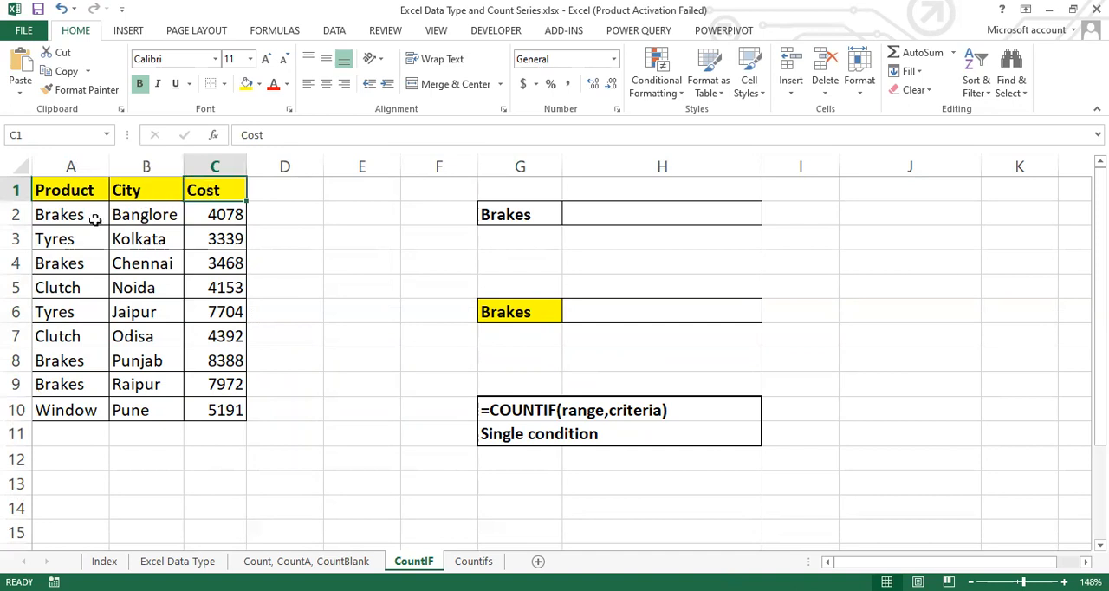
left_click(63, 212)
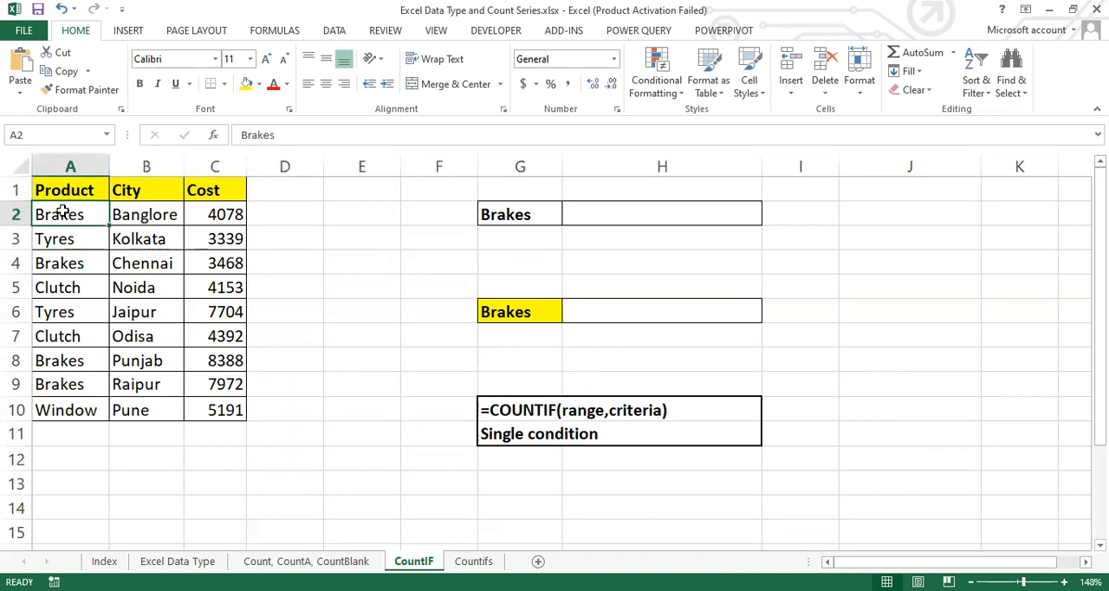
left_click(149, 217)
left_click(212, 212)
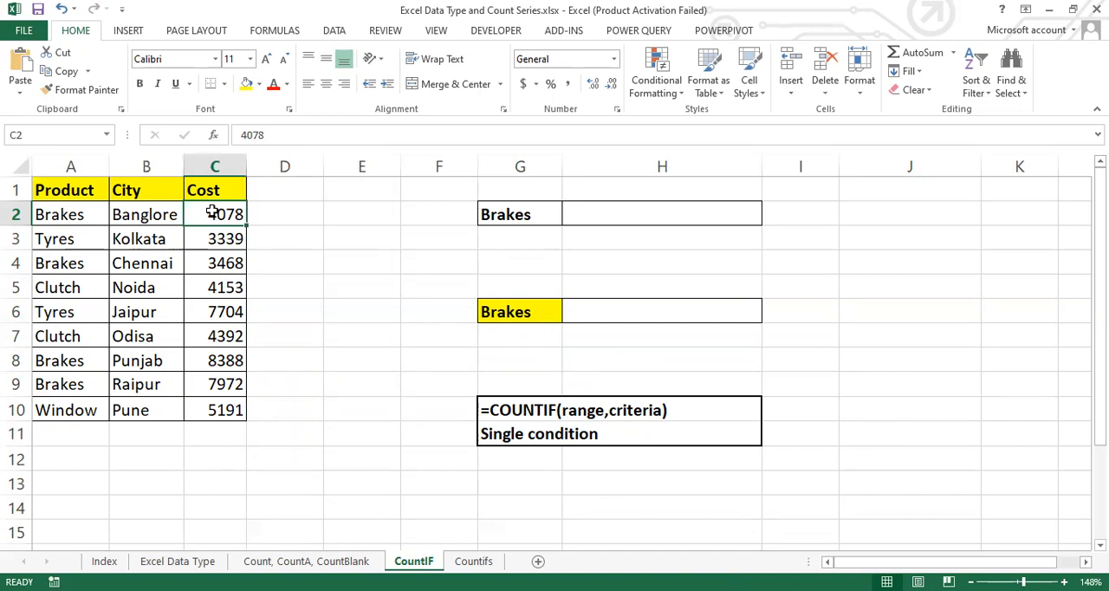
left_click_drag(75, 161, 114, 162)
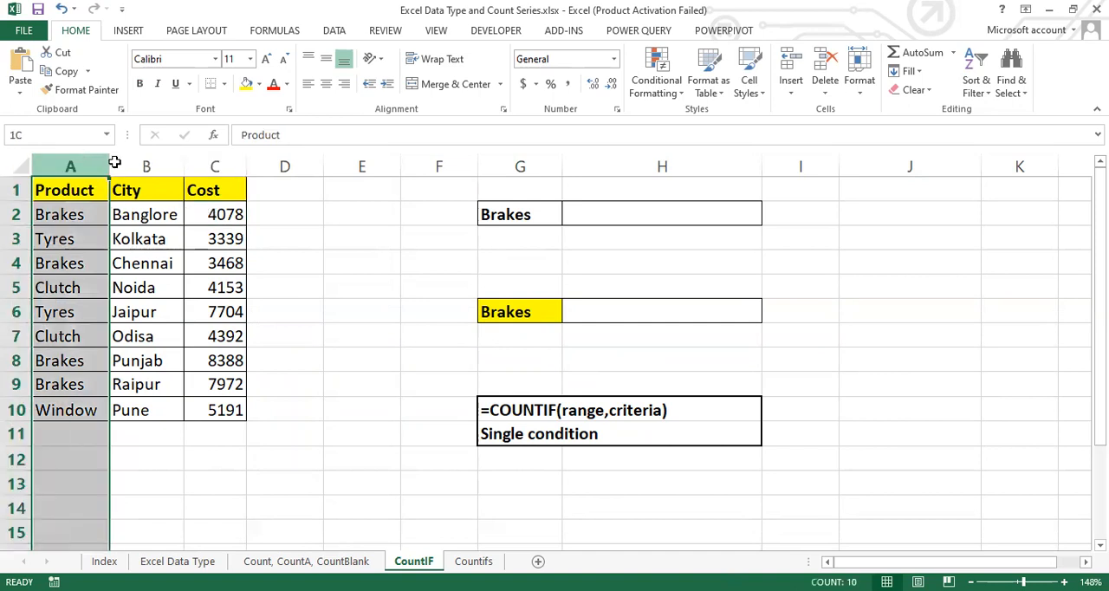
left_click(200, 217, "shift")
left_click(201, 219)
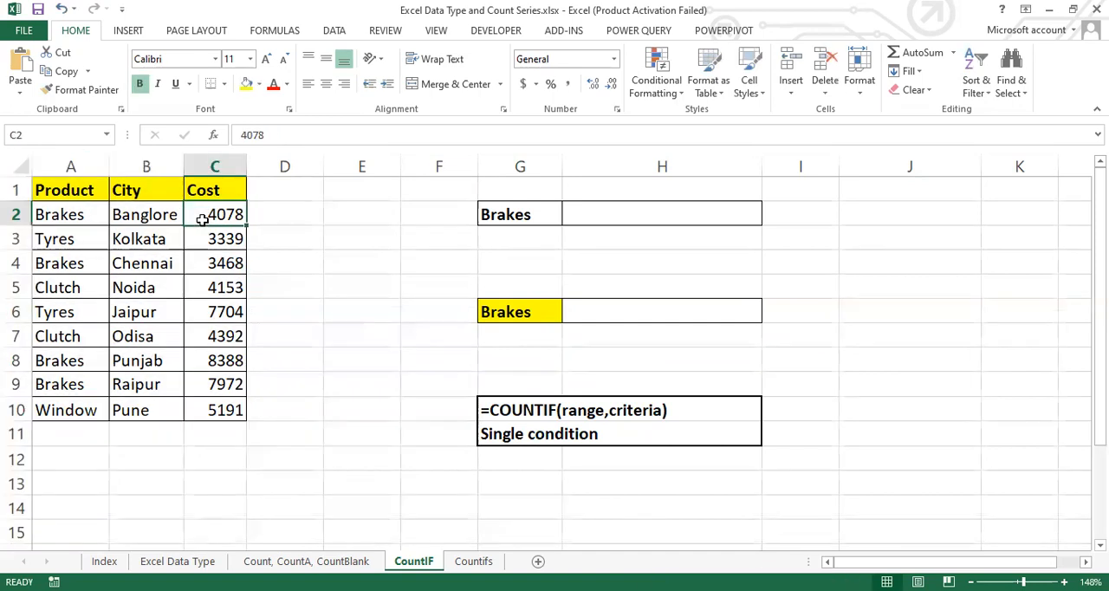
- Examine the Brakes criterion in G2 and the empty result cell H2 beside it
left_click(544, 212)
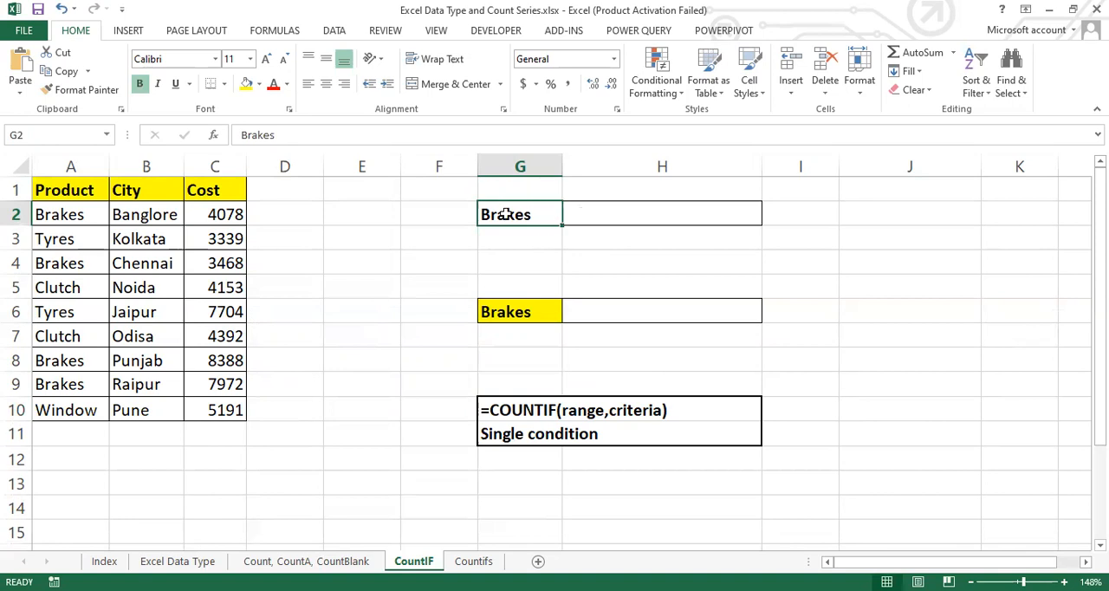
key("Right")
left_click(505, 215)
left_click(597, 218)
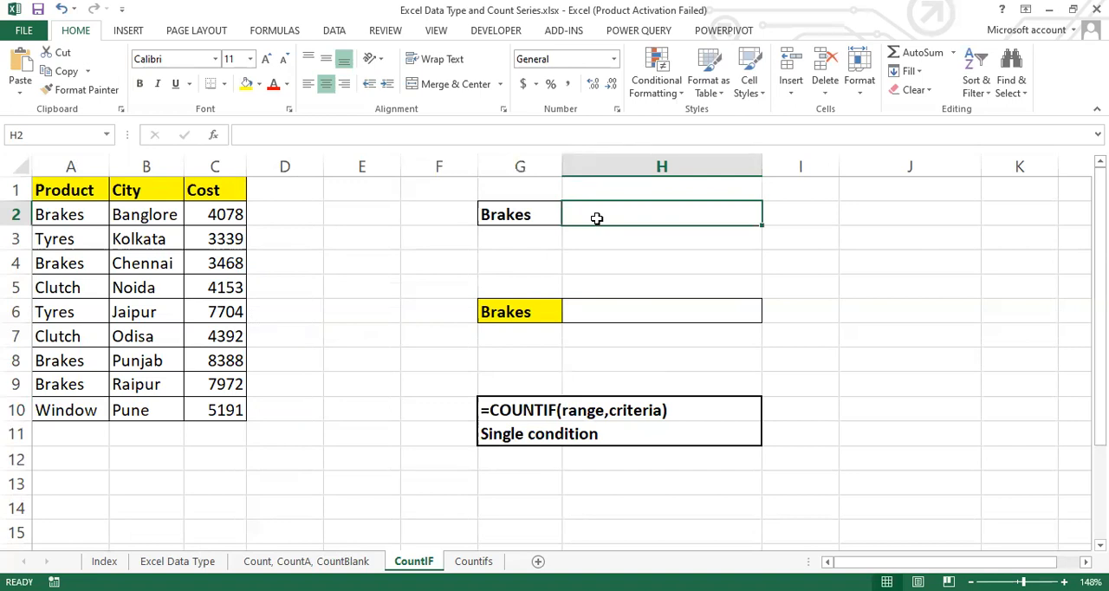
left_click(524, 208)
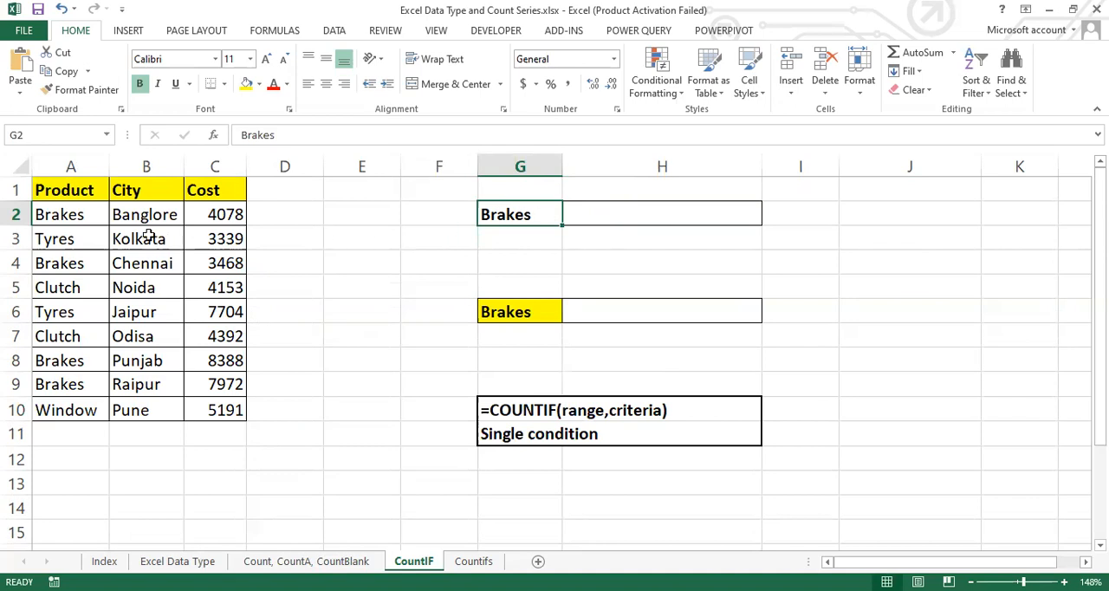
- Enter a COUNTIF formula in H2 that counts the text "Brakes" in the product range A2:A10
left_click_drag(77, 211, 86, 416)
left_click_drag(82, 187, 82, 409)
left_click(534, 219)
left_click(590, 220)
type("=")
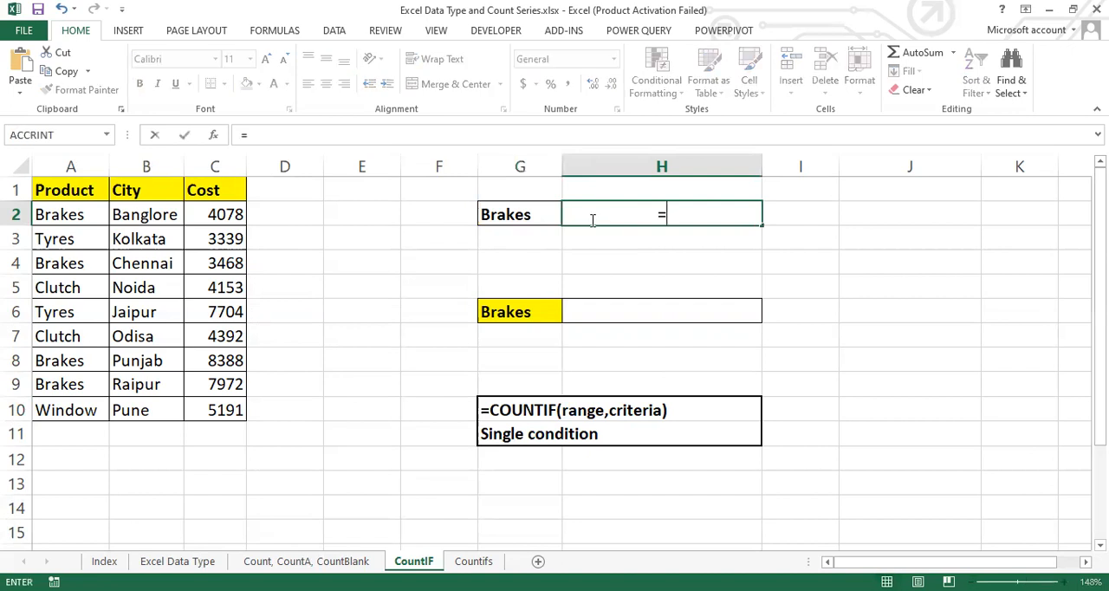
type("countif")
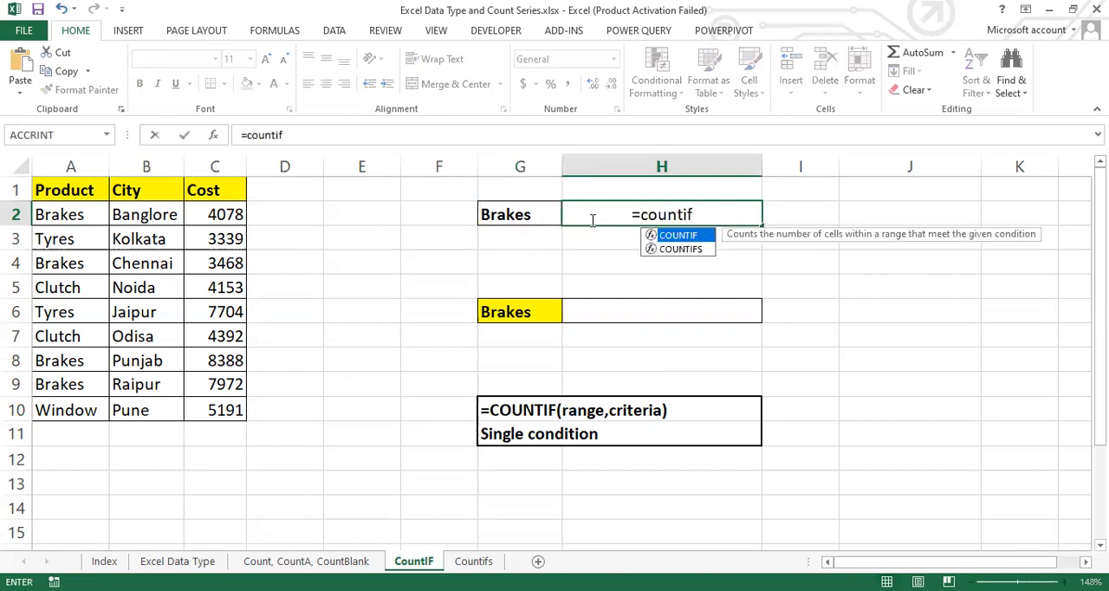
key("Tab")
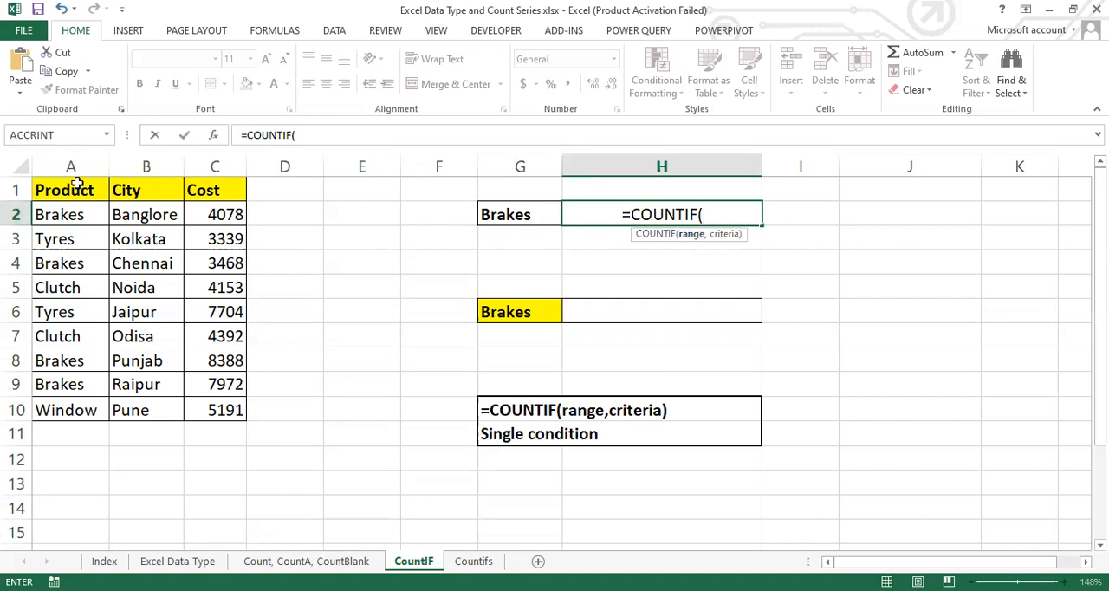
left_click(67, 217)
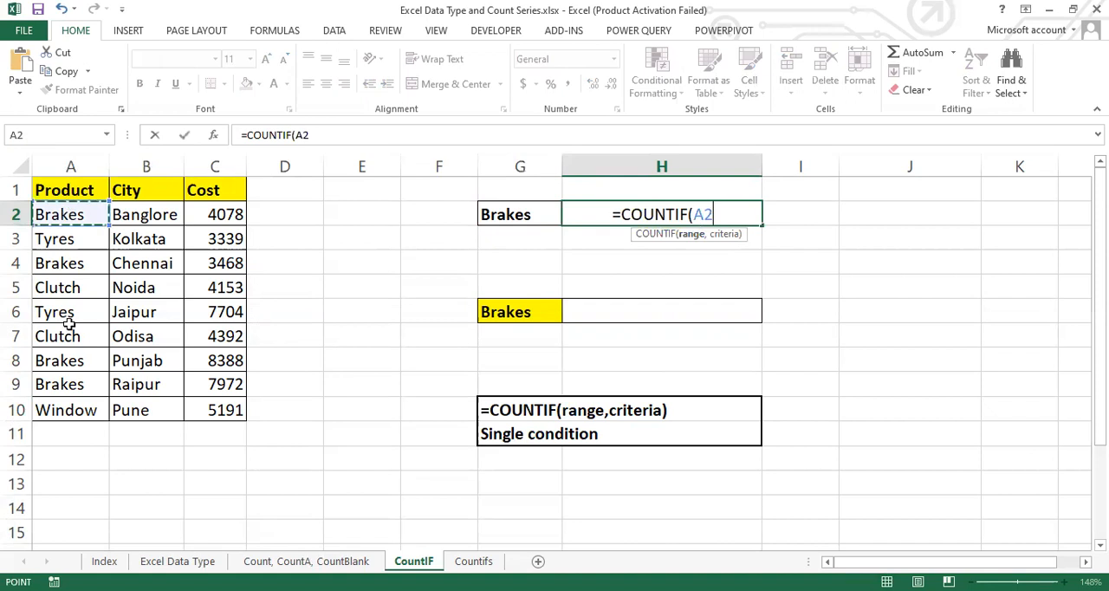
left_click(75, 413, "shift")
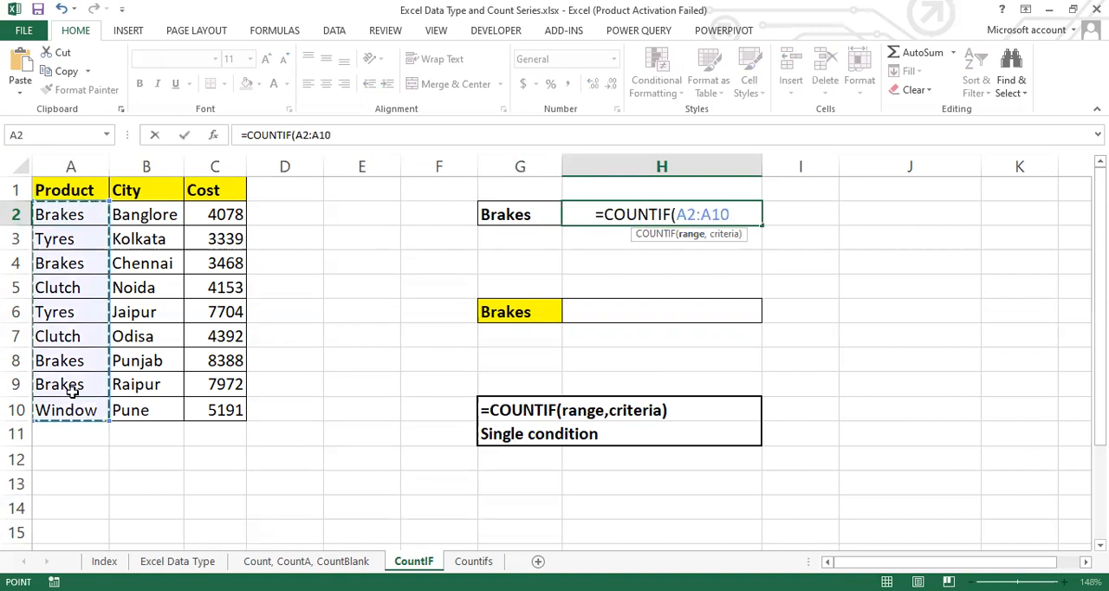
type(",")
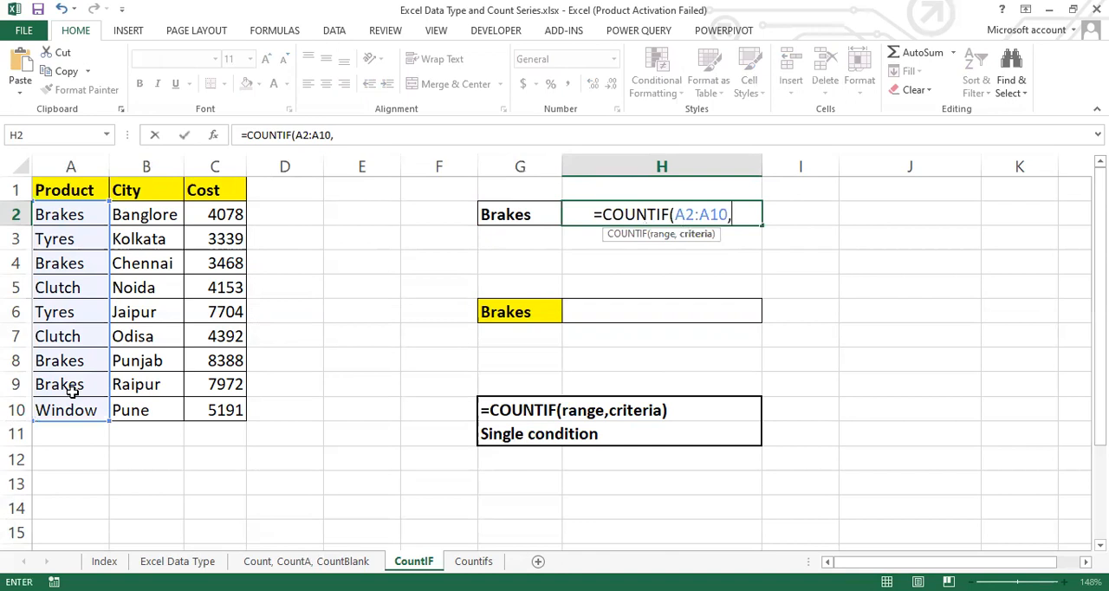
type("\"Brakes\")")
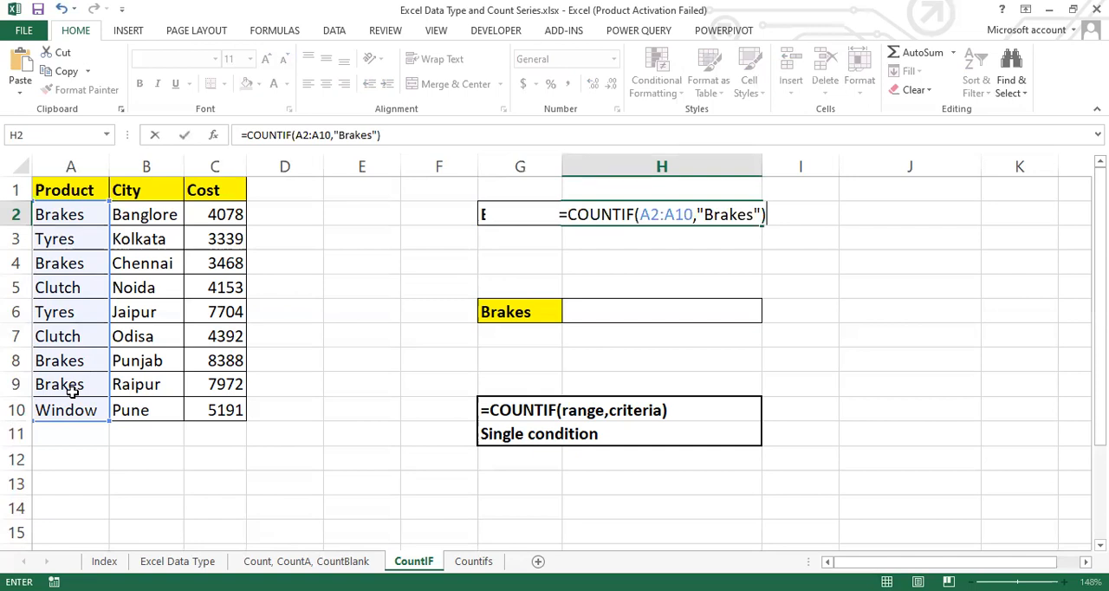
key("Return")
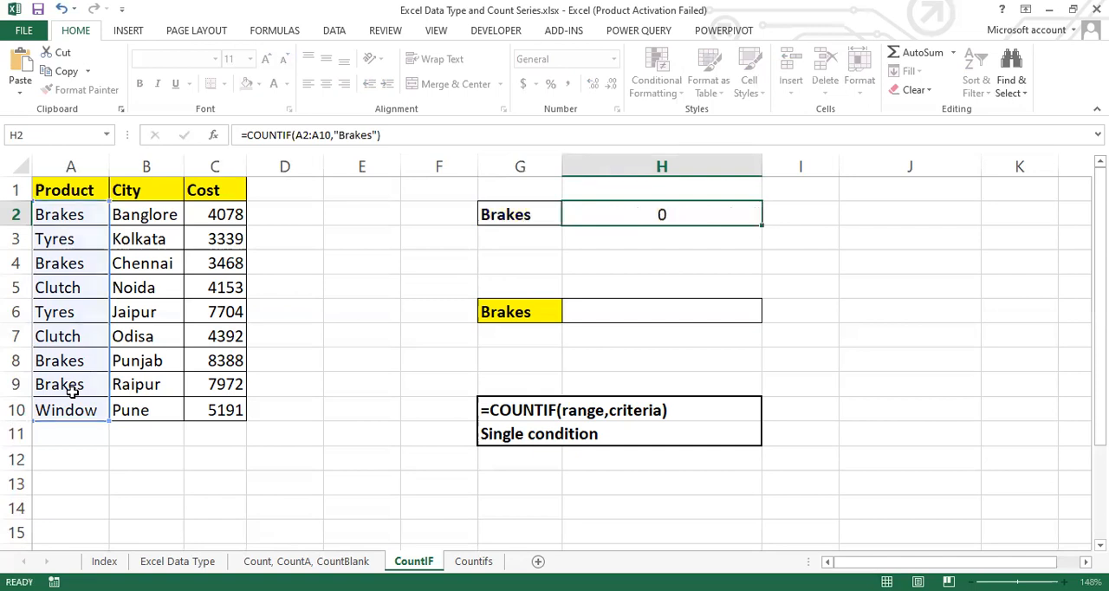
- Check the H2 count against the Product column by selecting the Brakes entries in A2, A4, A8 and A9 together
left_click(659, 215)
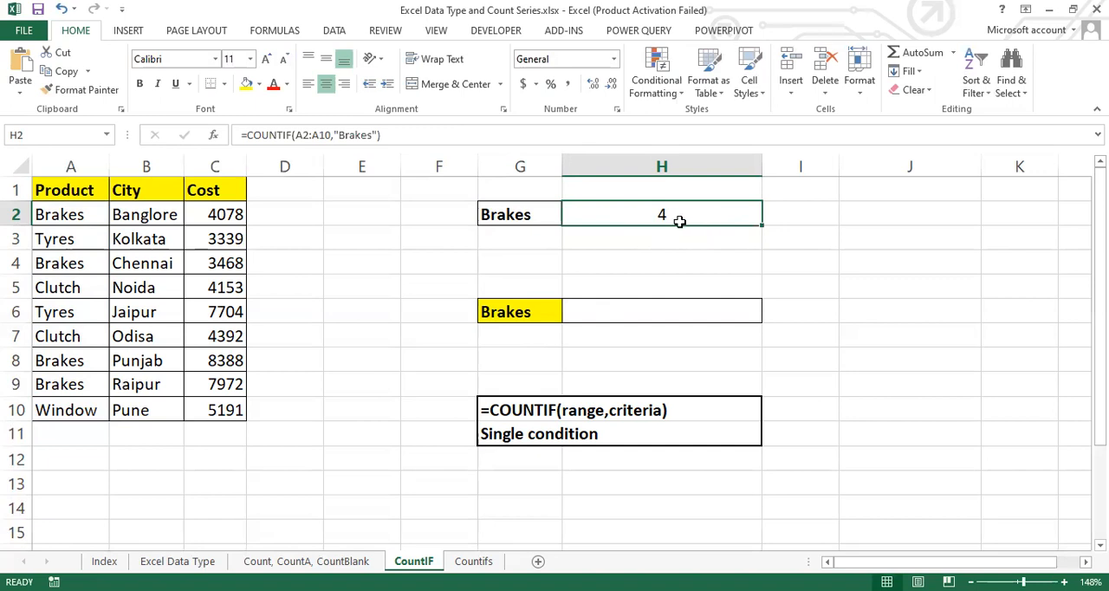
left_click_drag(82, 210, 92, 408)
left_click(80, 215)
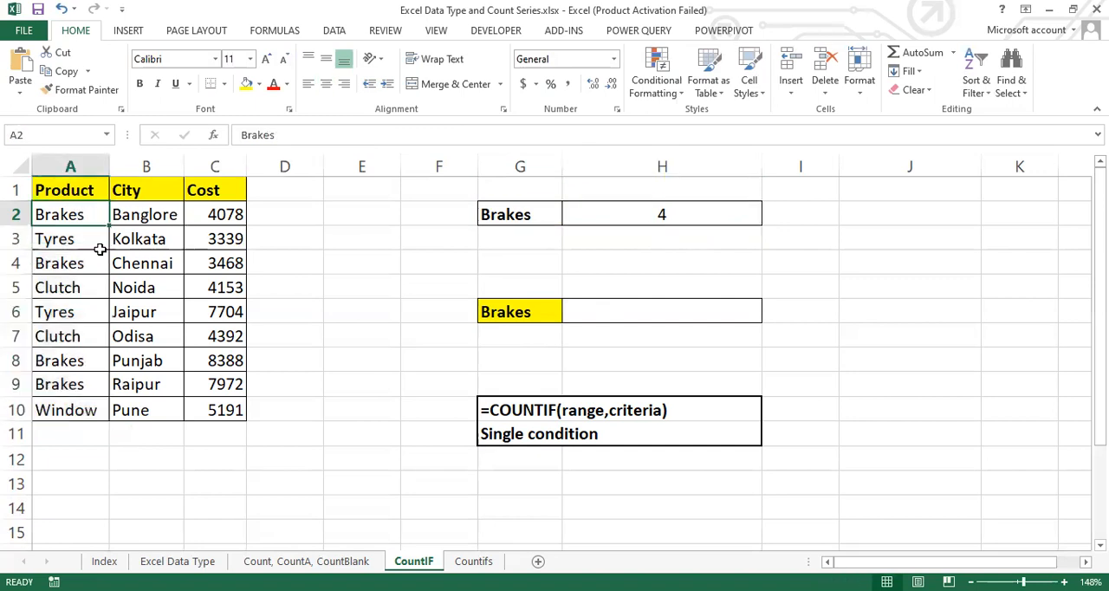
left_click(82, 270, "ctrl")
left_click(54, 361, "ctrl")
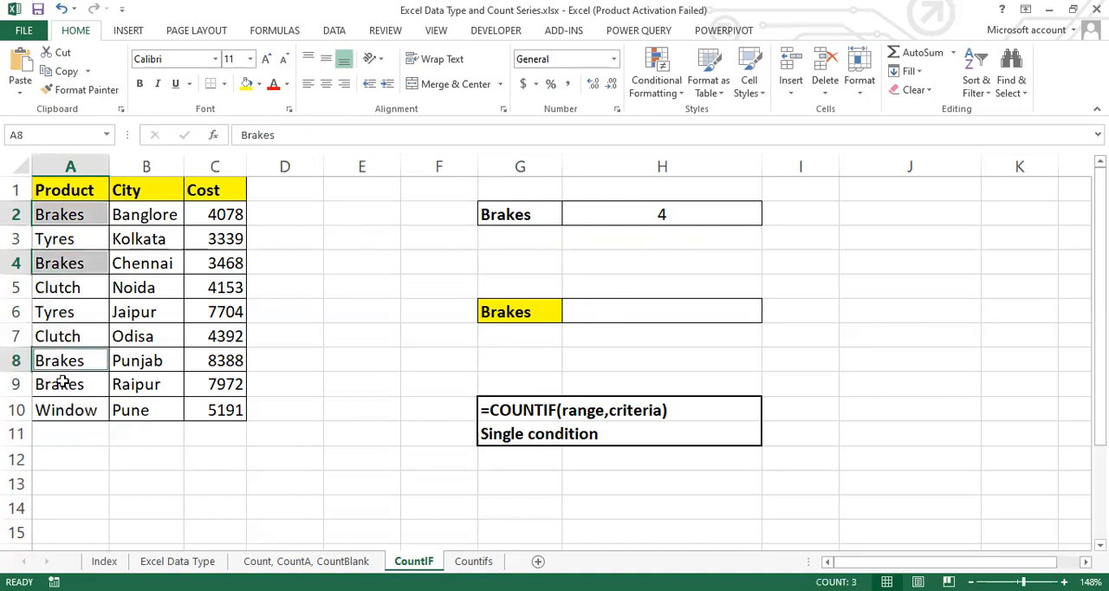
left_click(57, 384, "ctrl")
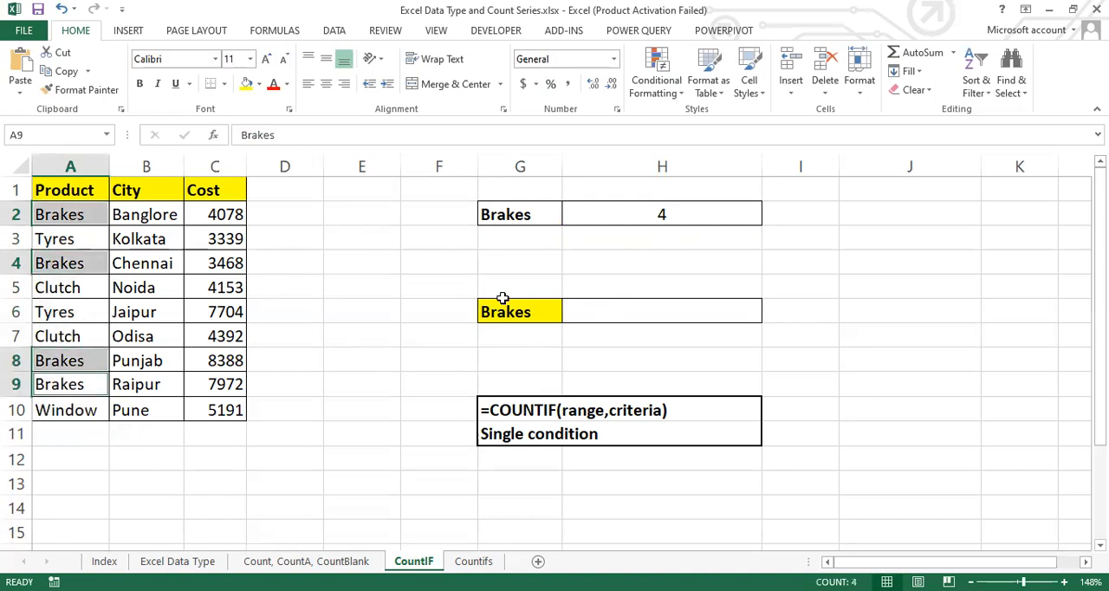
- Change the criterion in the H2 COUNTIF formula to lowercase "brakes"
left_click(670, 214)
double_click(670, 214)
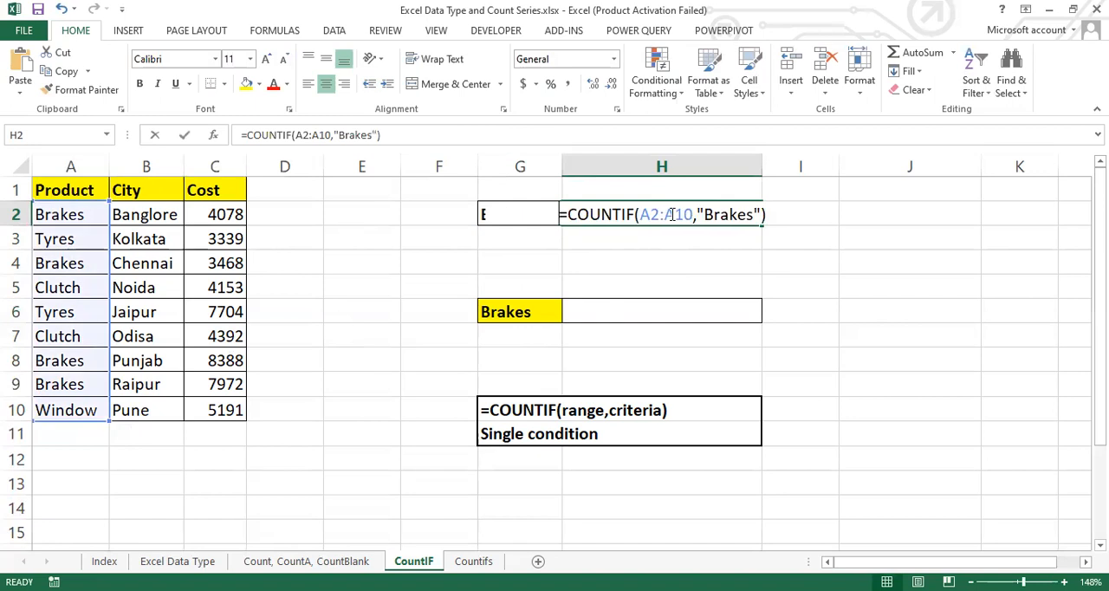
left_click(716, 214)
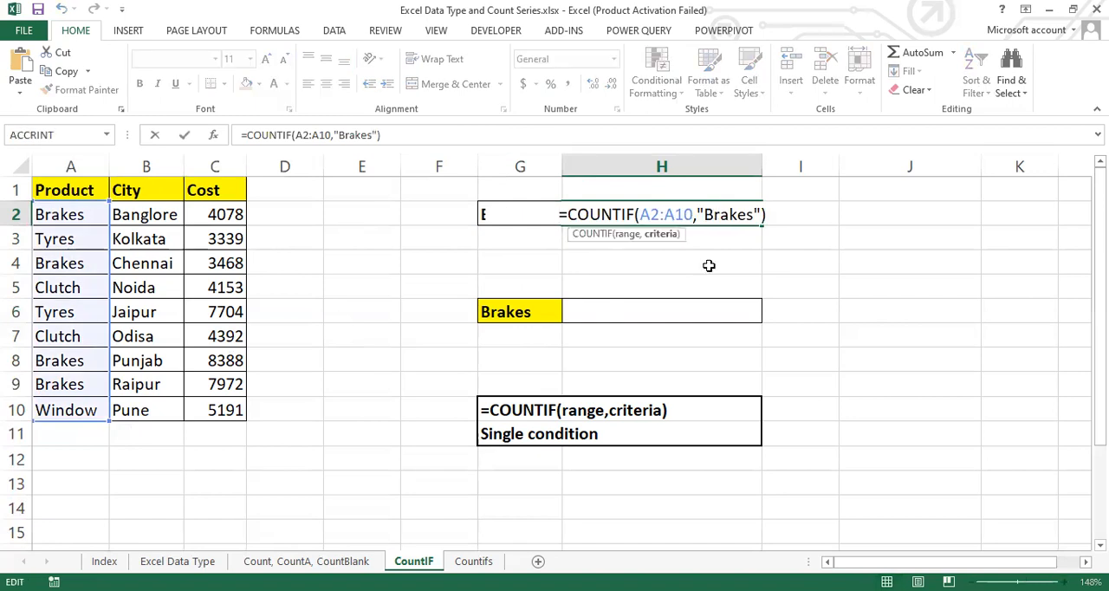
key("BackSpace")
type("b")
key("Return")
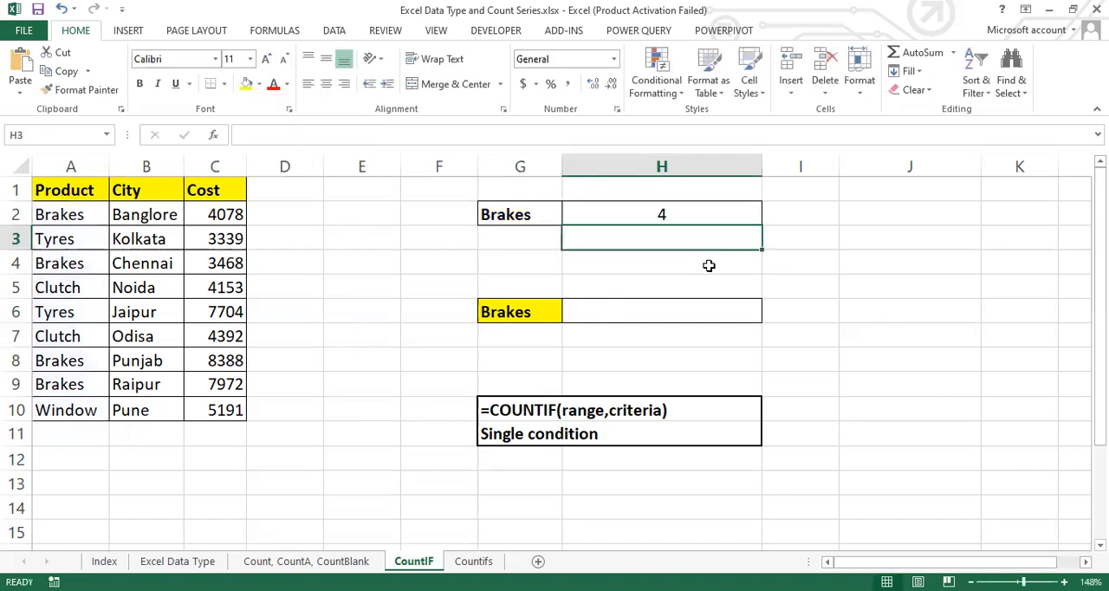
- Review the COUNTIF formula in H2, focusing on its quoted text criterion, and leave it unmodified
left_click(674, 214)
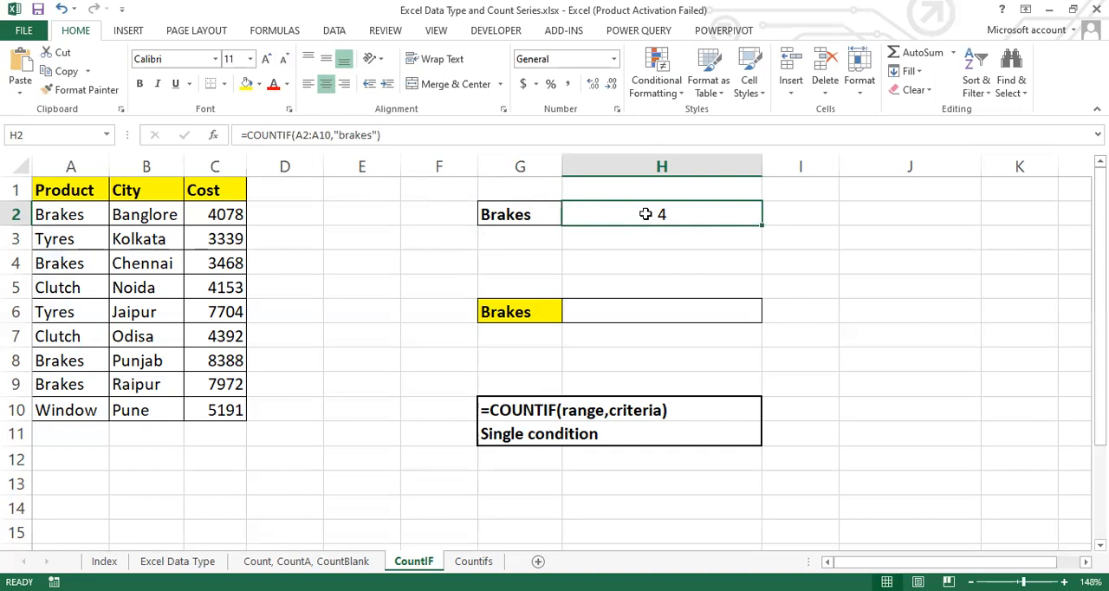
double_click(646, 214)
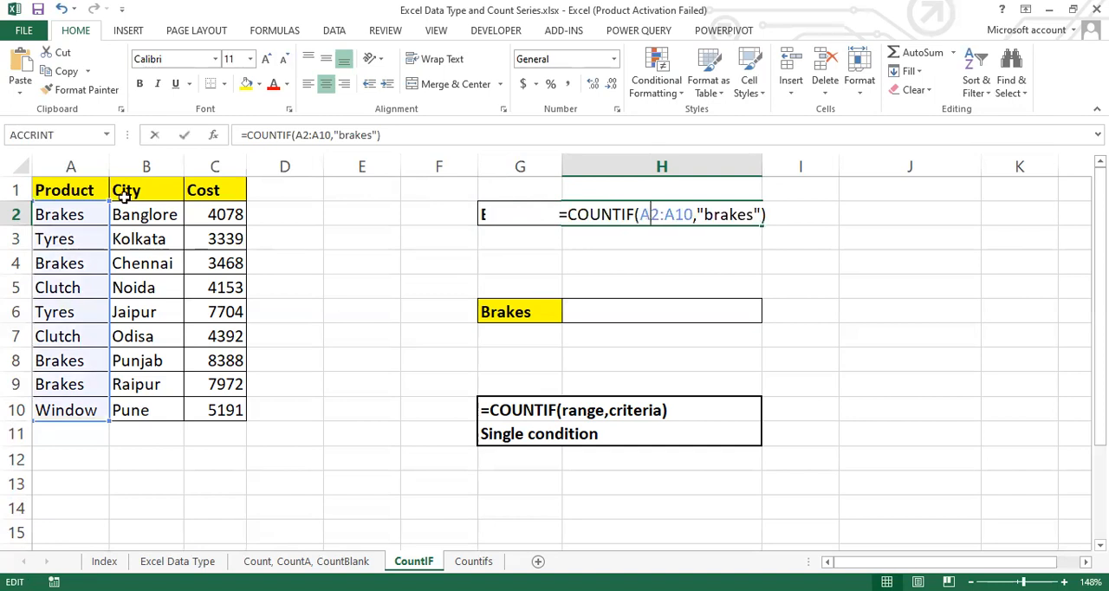
left_click(749, 214)
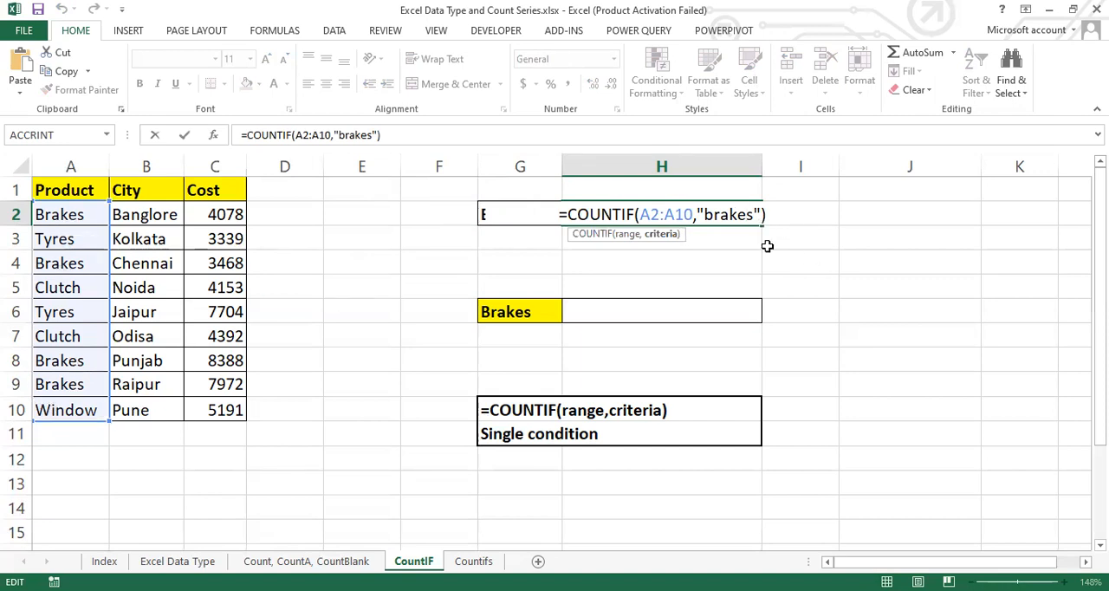
key("ctrl+Return")
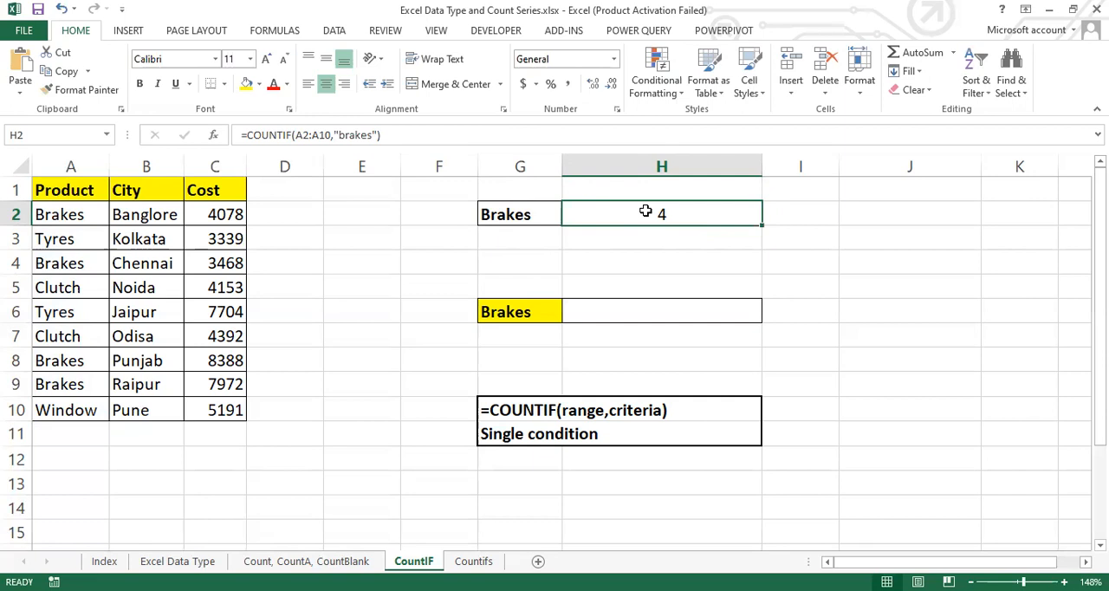
double_click(646, 212)
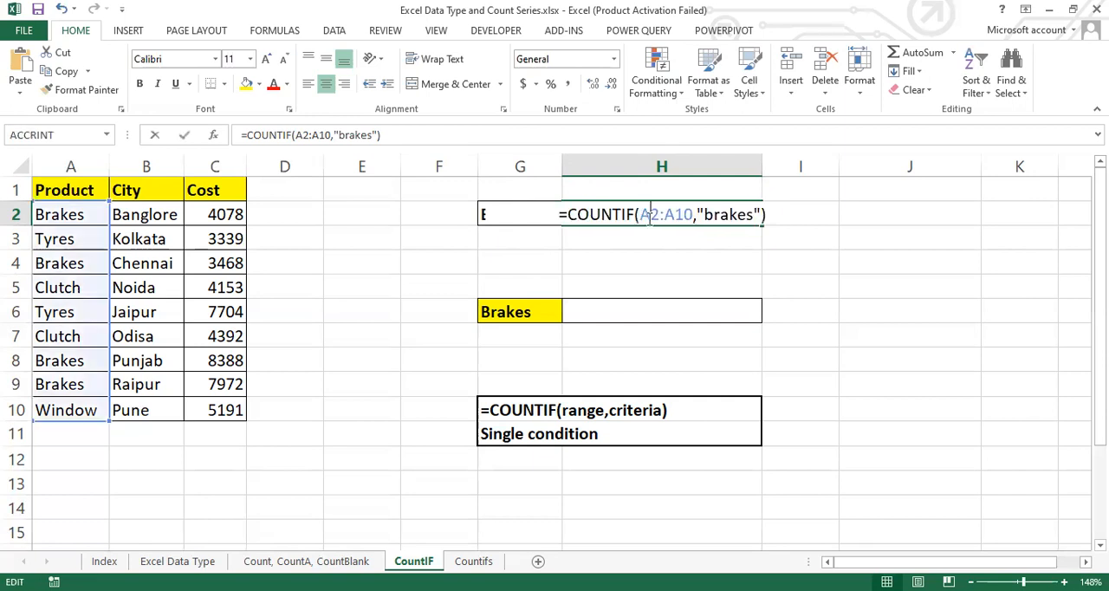
left_click_drag(705, 215, 759, 214)
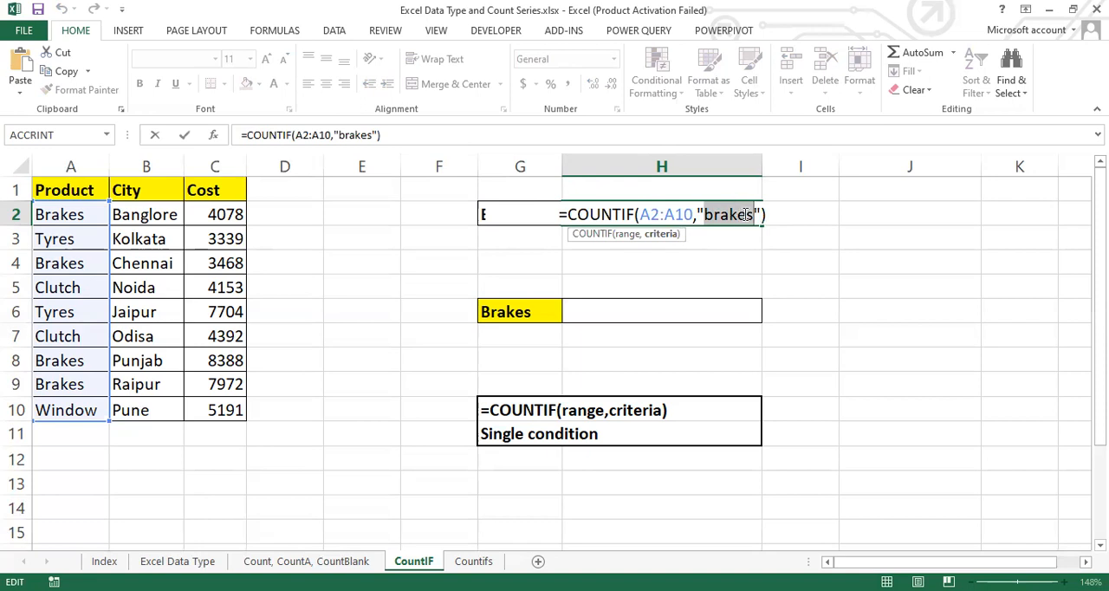
key("Escape")
- Enter a COUNTIF formula in H6 that counts A2:A10 using cell G6 as the criterion
left_click(586, 316)
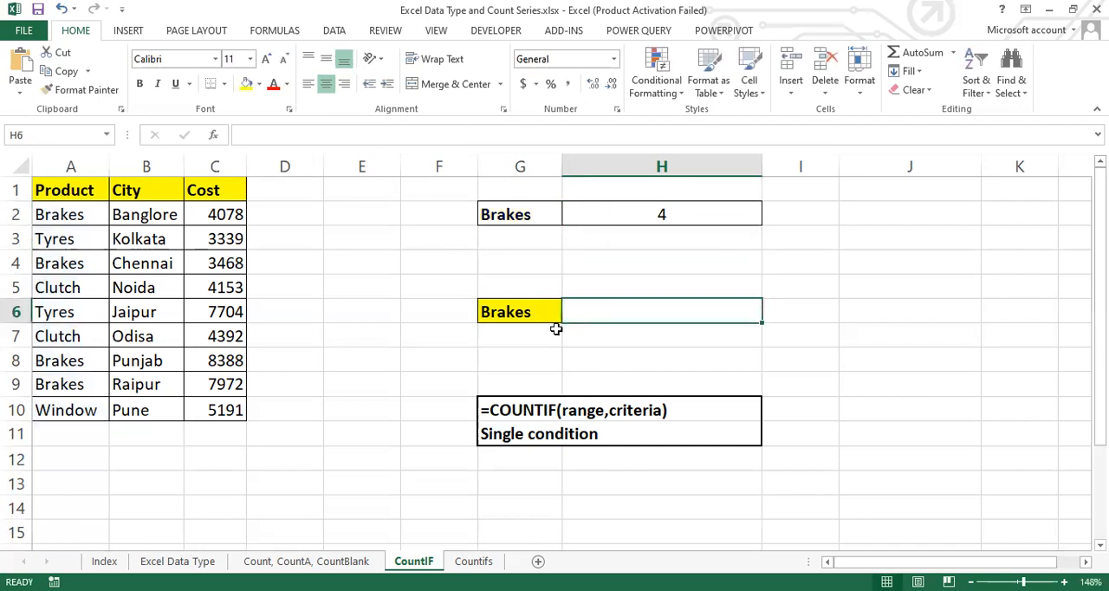
left_click(530, 312)
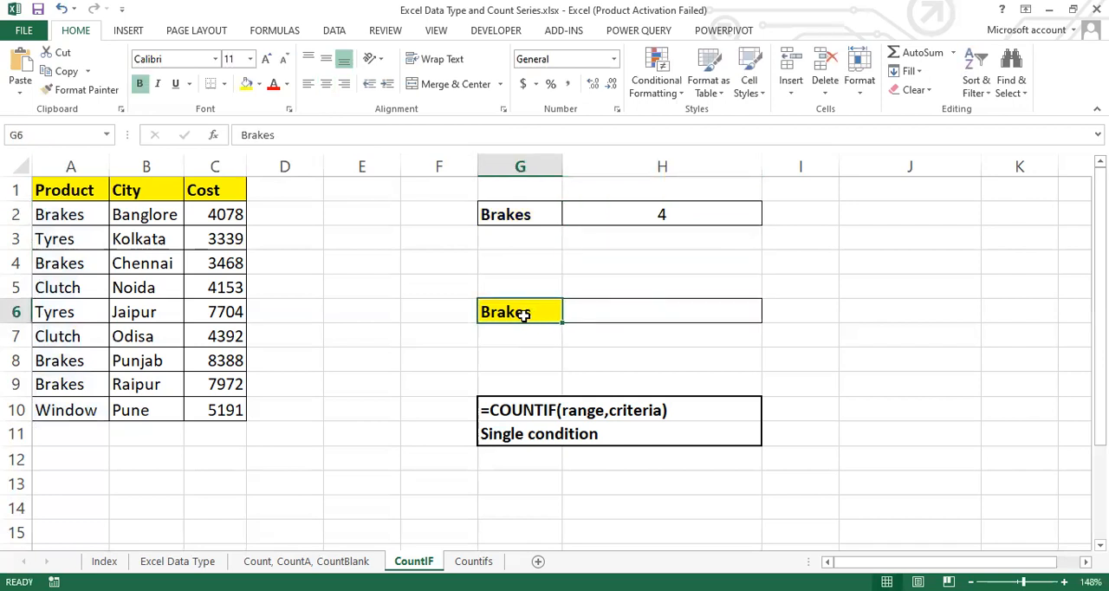
left_click(607, 314)
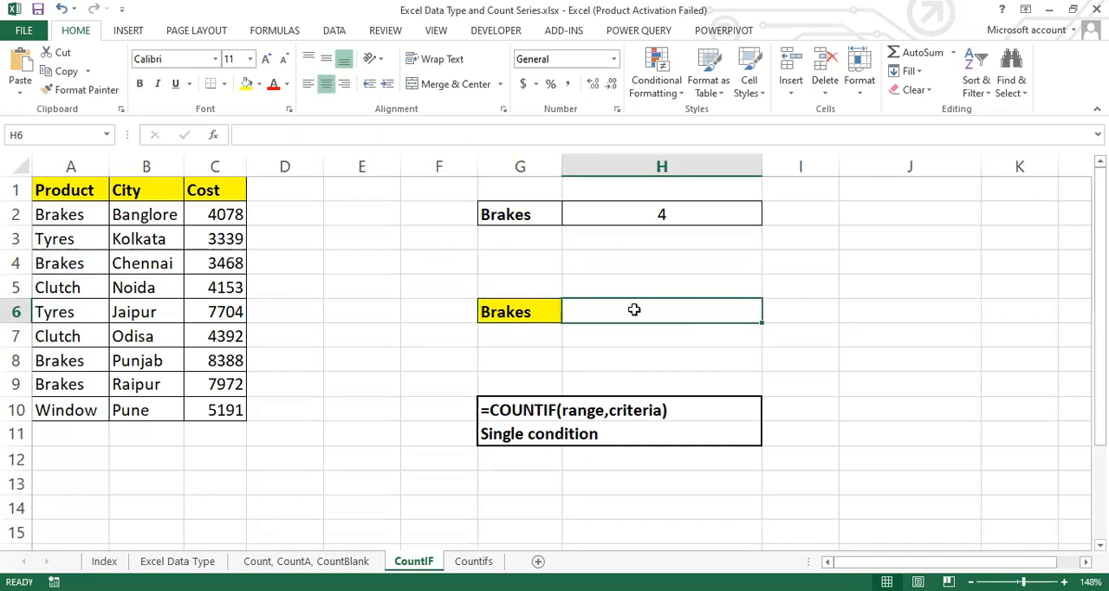
type("=")
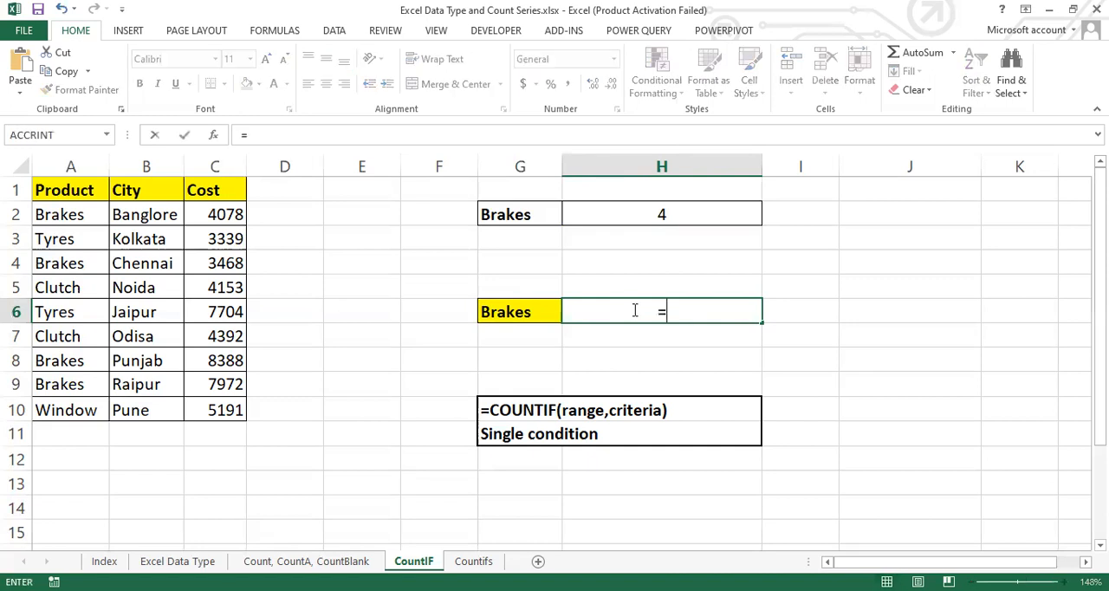
type("COUNTIF(")
left_click(41, 217)
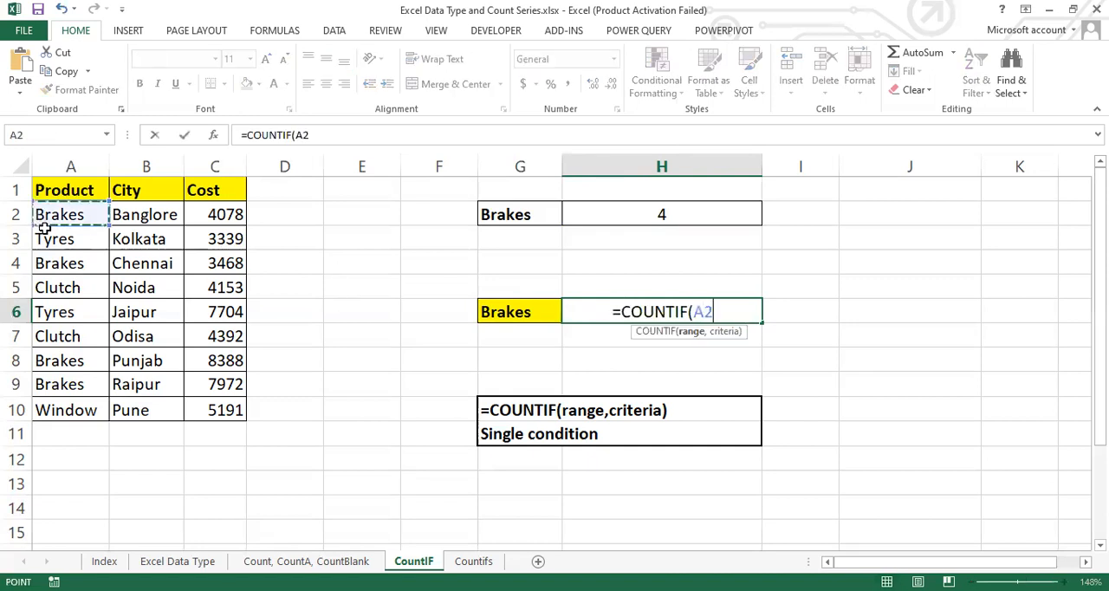
left_click(67, 404, "shift")
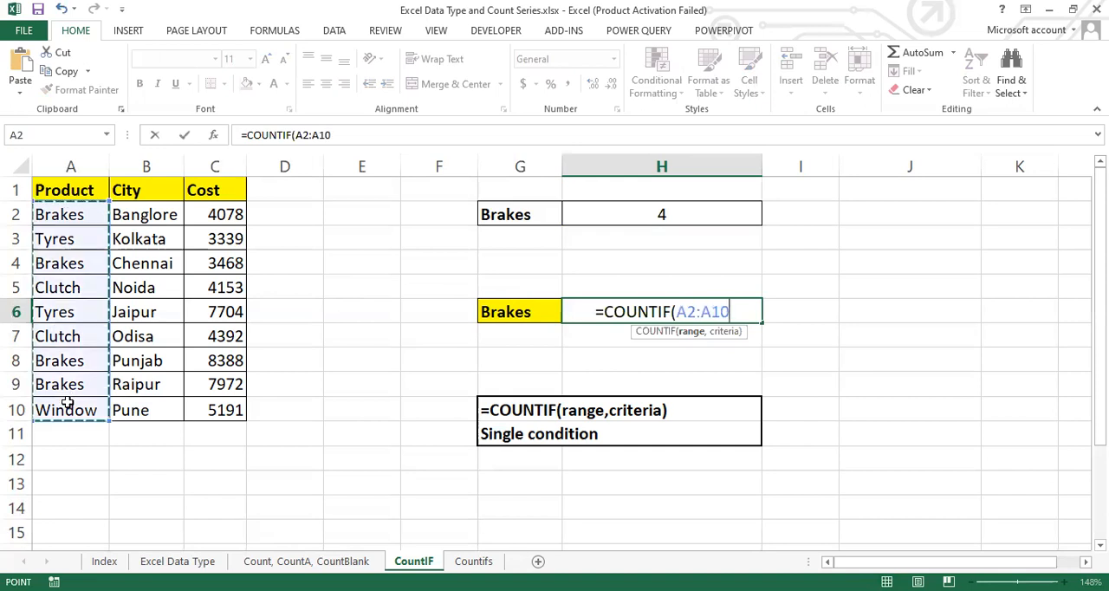
type(",")
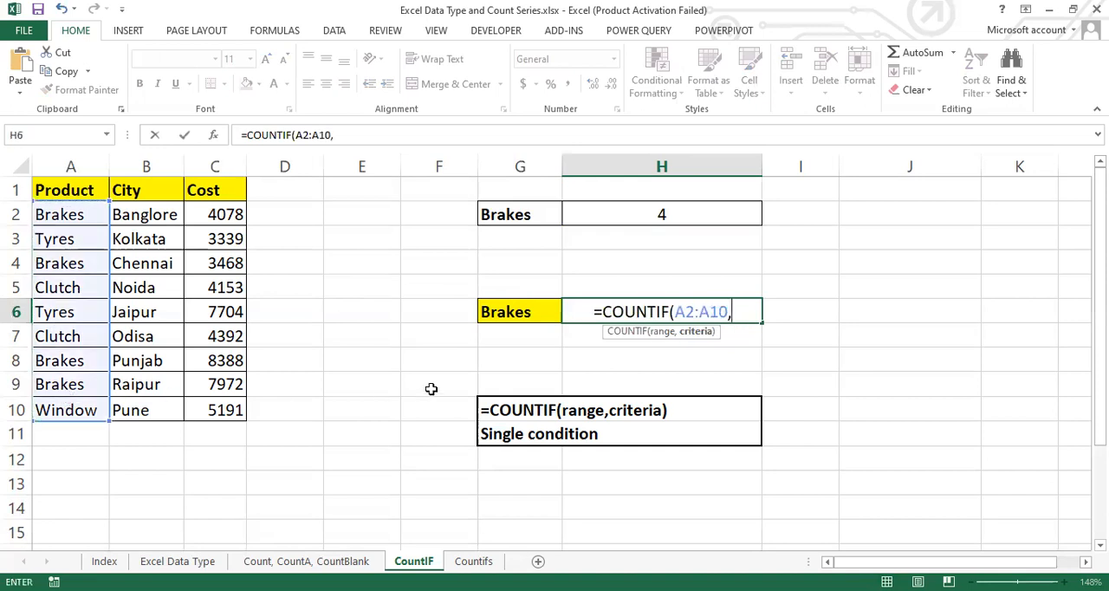
left_click(499, 313)
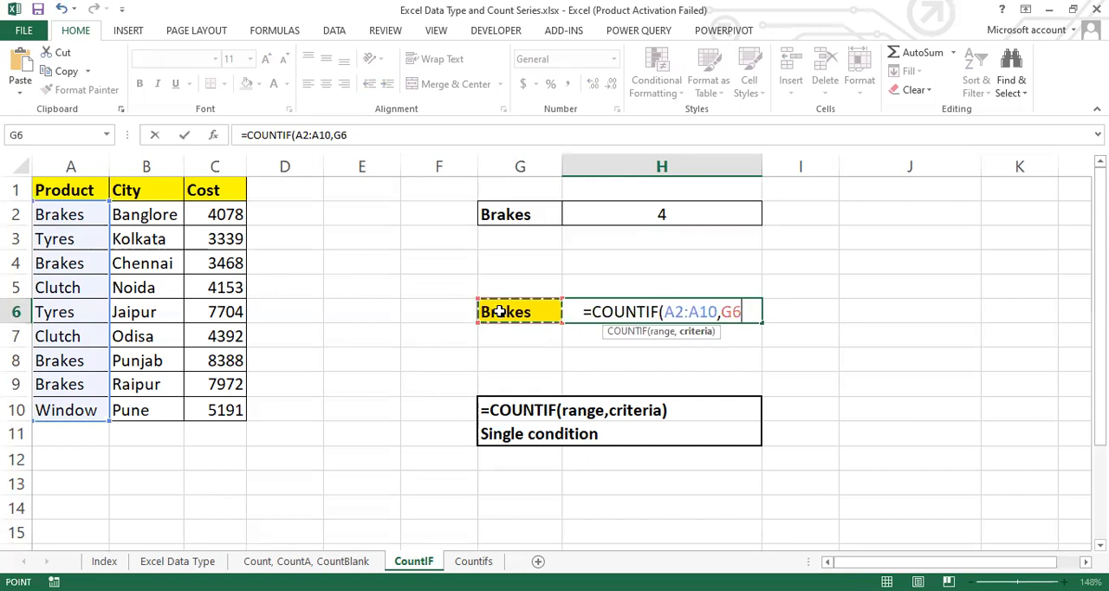
type(")")
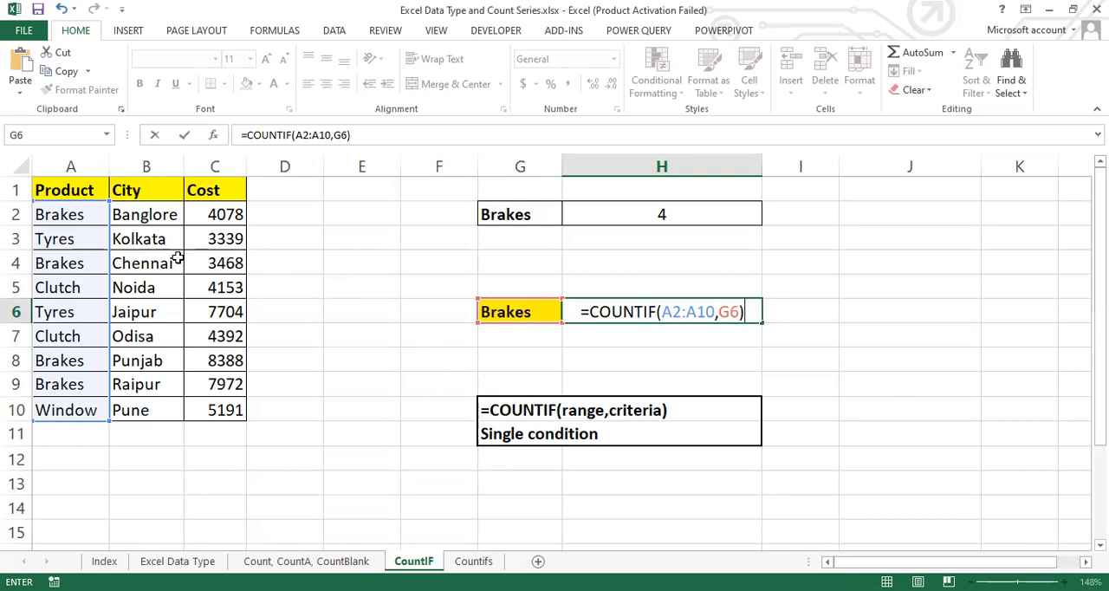
key("Return")
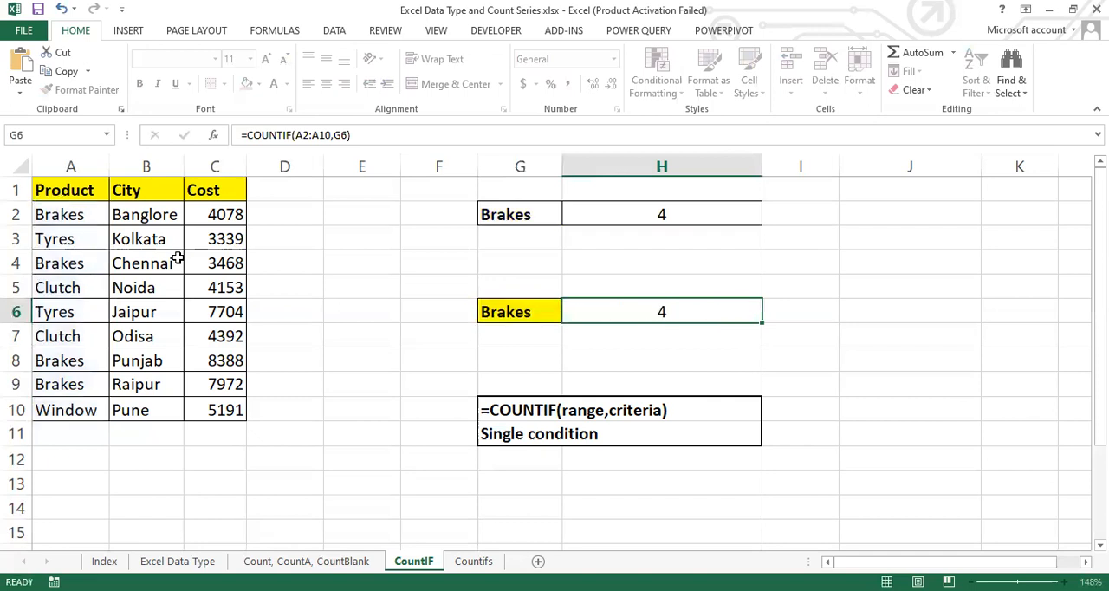
- Replace the criterion in G6 with Tyres
left_click(538, 312)
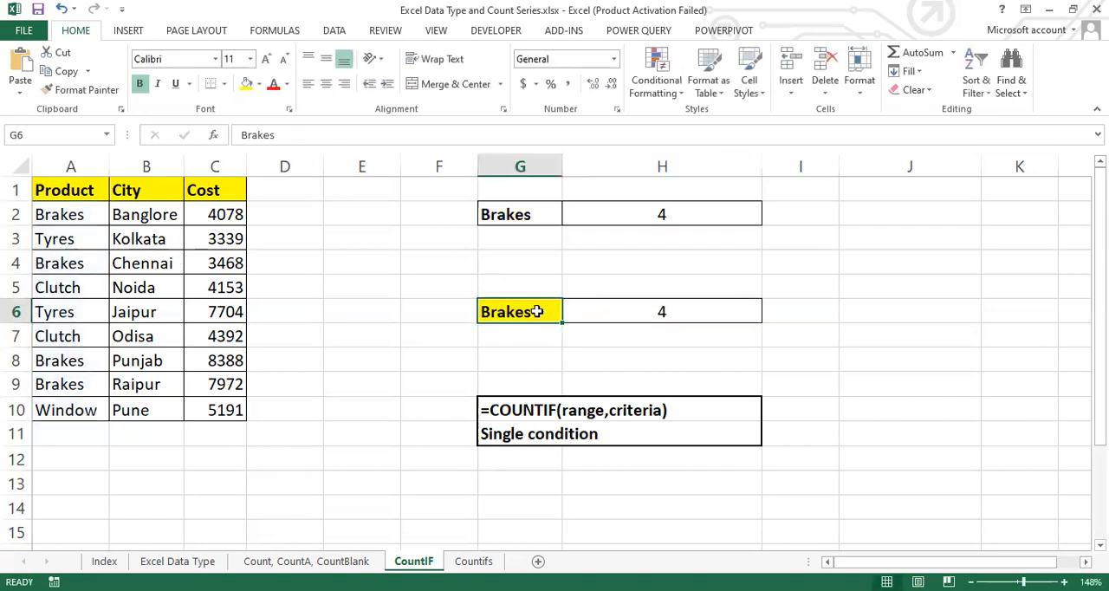
type("Tyres")
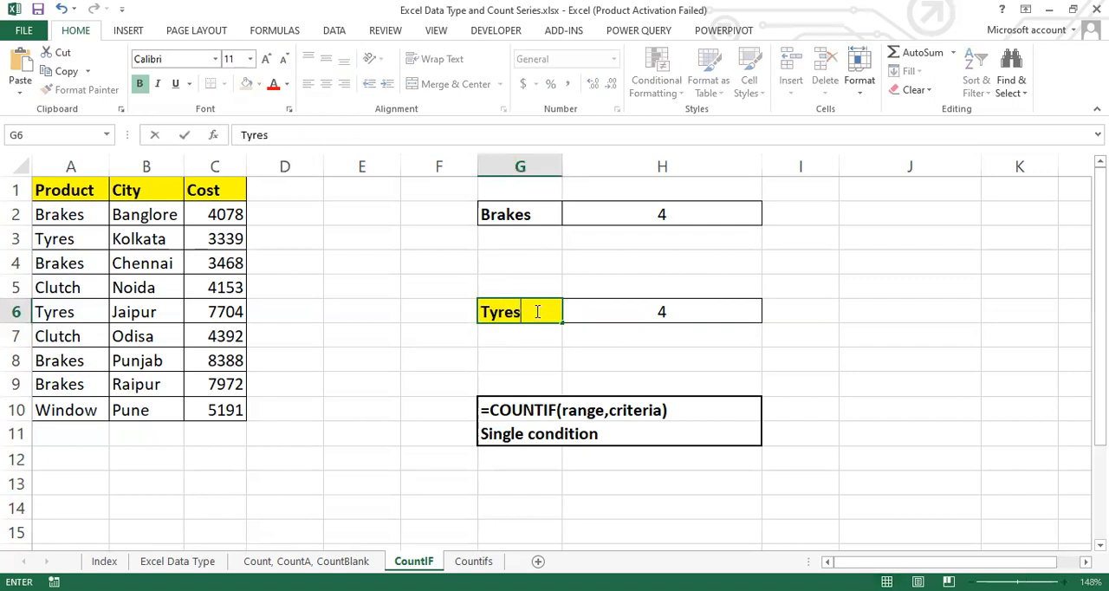
key("Tab")
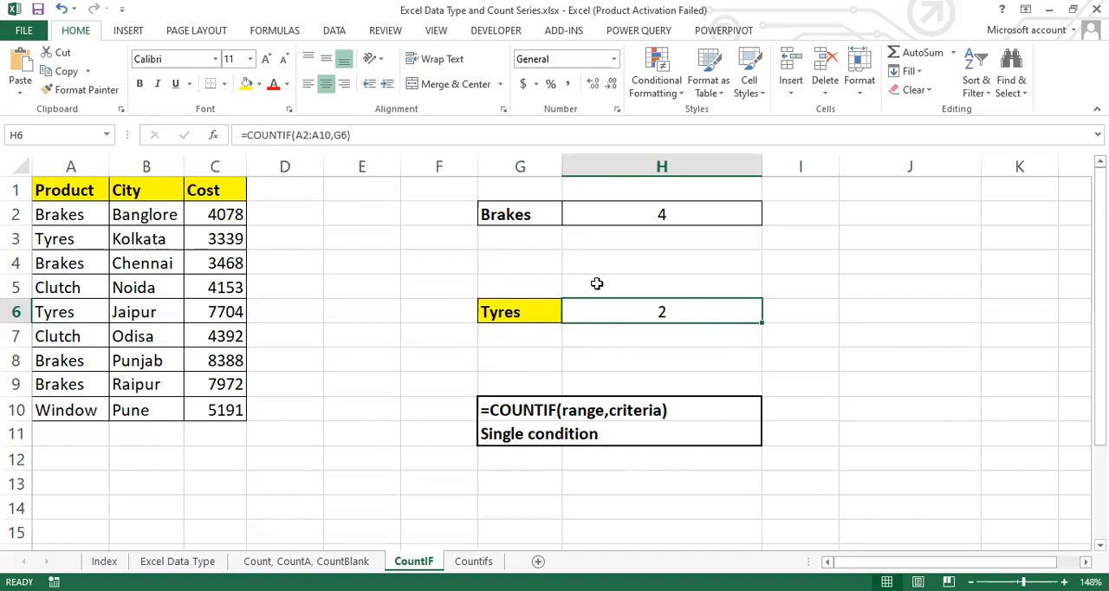
- On the Countifs sheet, enter the syntax text =COUNTIFS(criteria_range,criteria,...) in cell F1
left_click(479, 562)
left_click(473, 192)
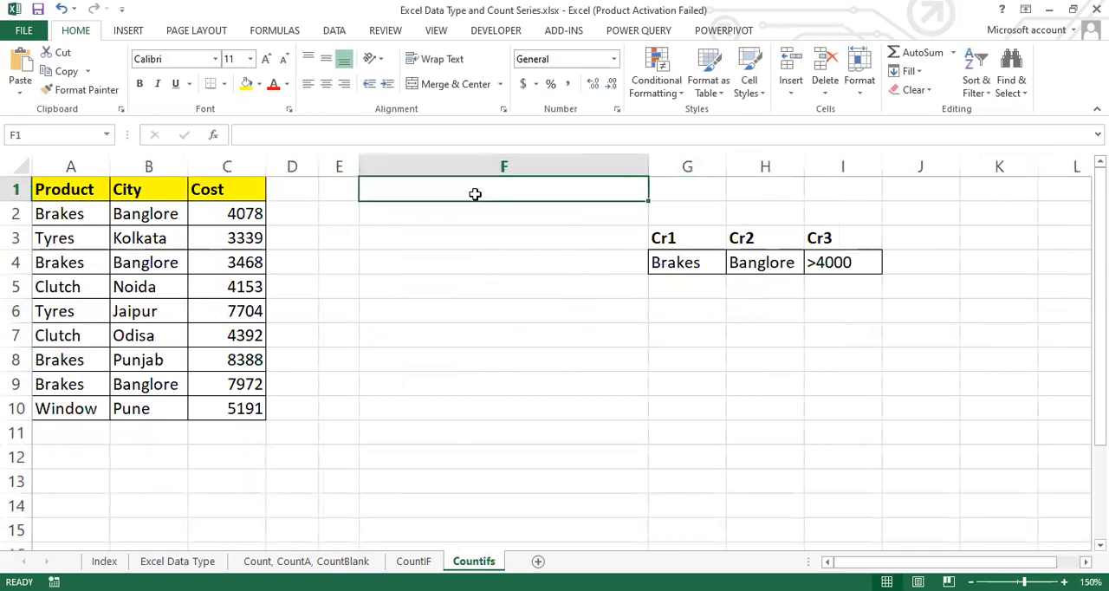
type("=")
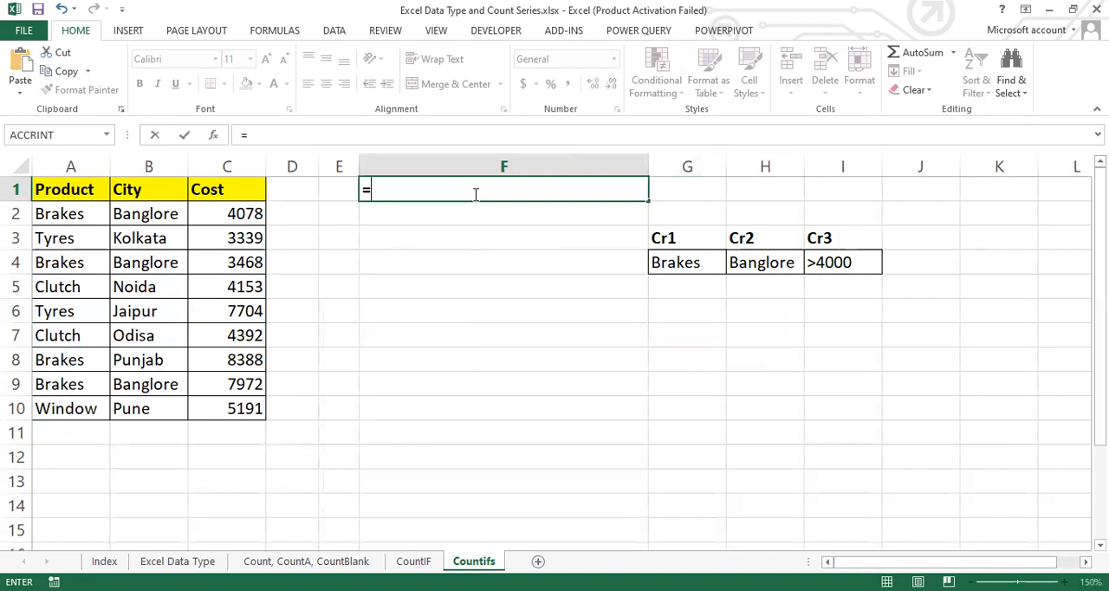
type("COUNTIFS(criteria_range,criteria,...)")
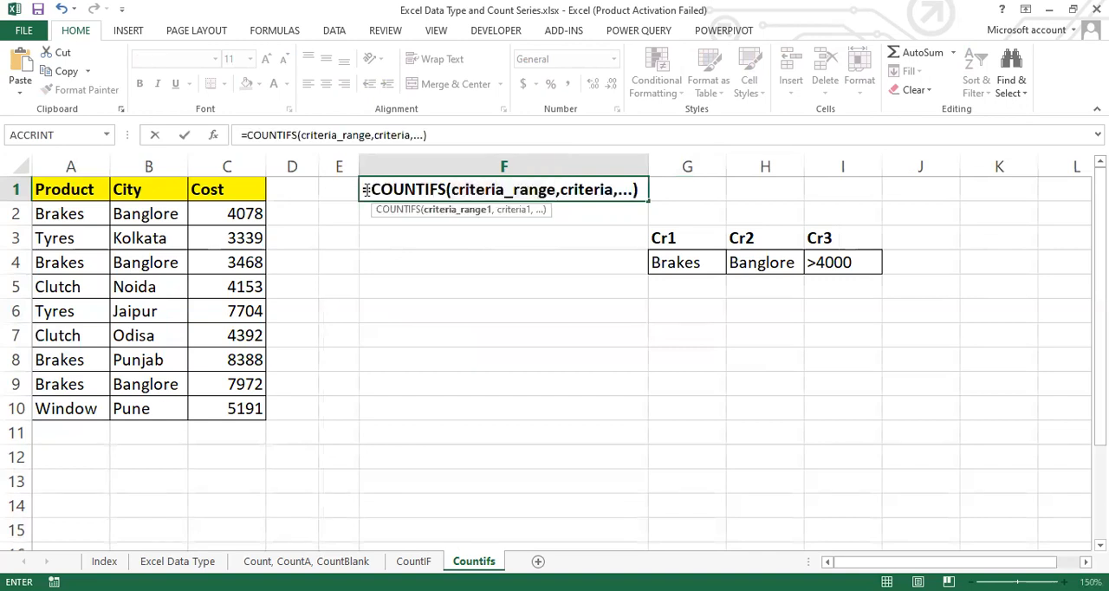
key("Return")
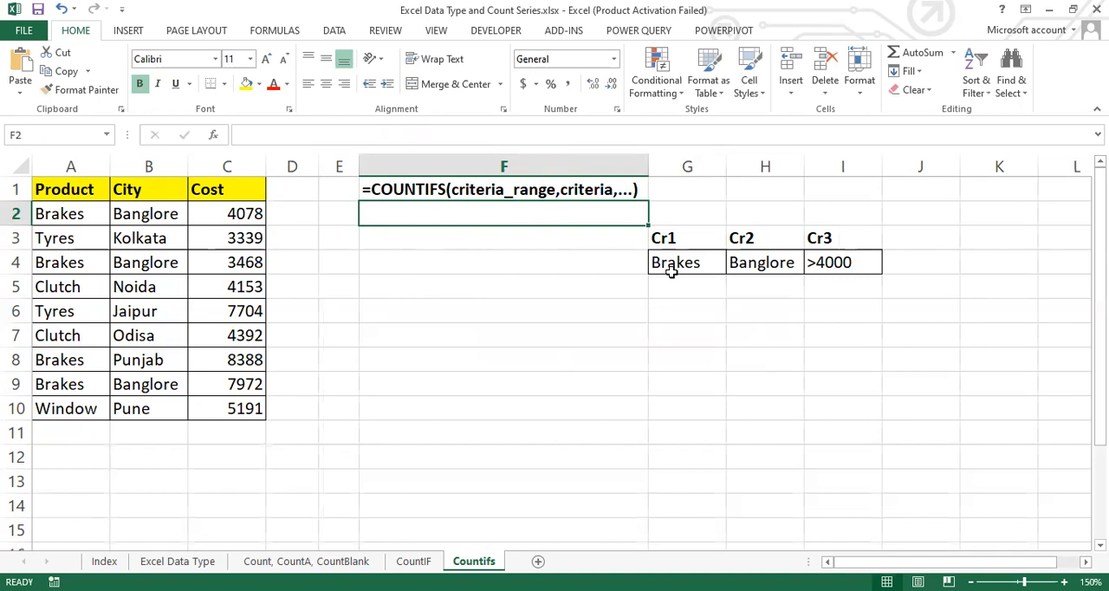
- Start a COUNTIFS formula in G7 with A2:A10 as the first criteria range and G4 as its criterion
left_click(71, 166)
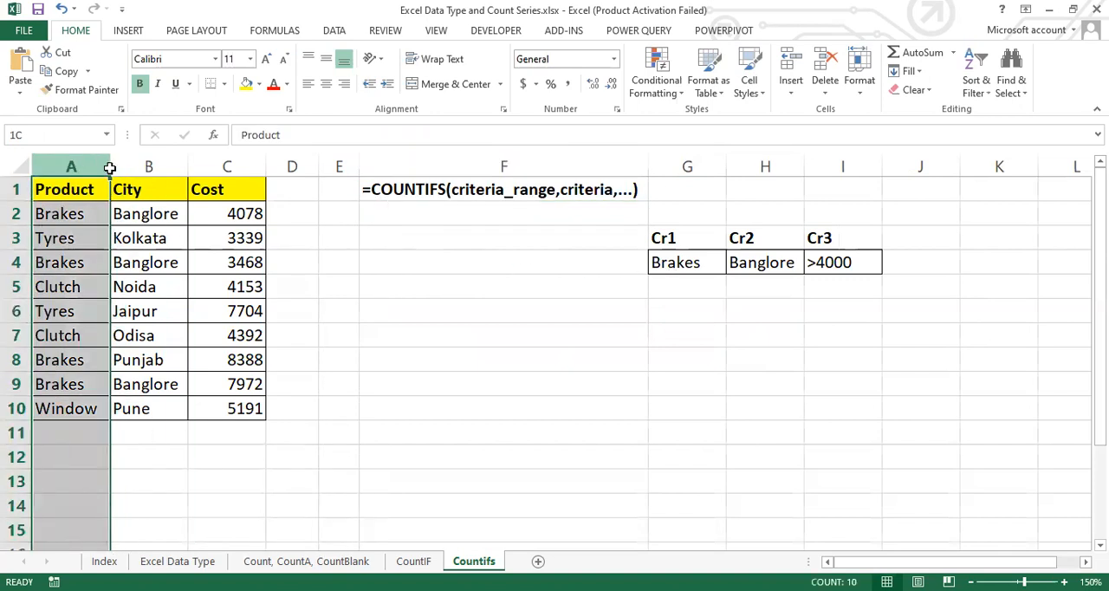
left_click(228, 166, "shift")
left_click(652, 263)
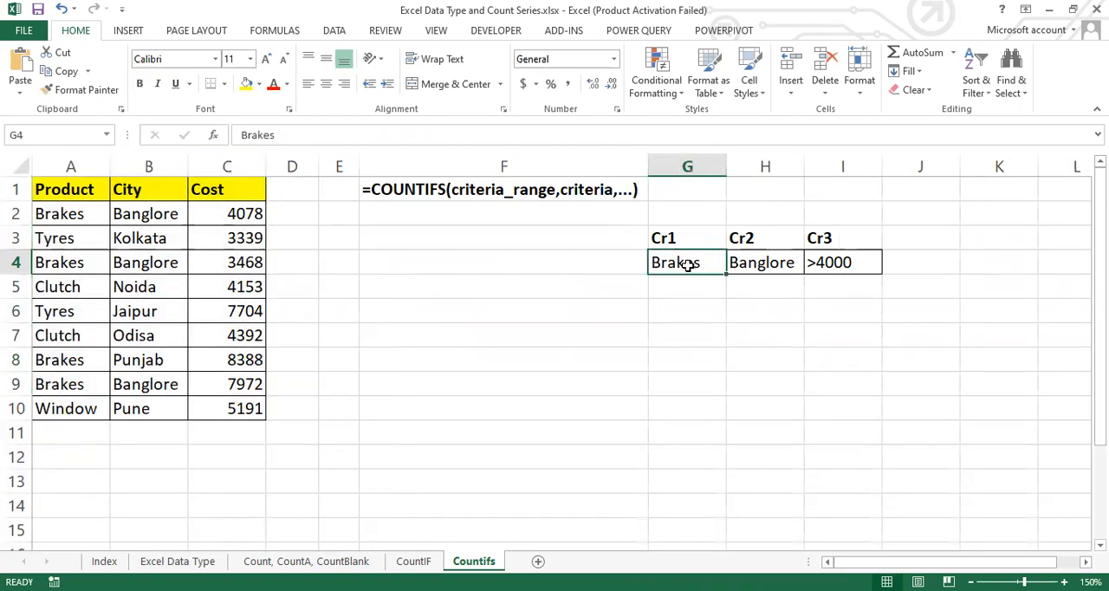
left_click_drag(696, 260, 819, 262)
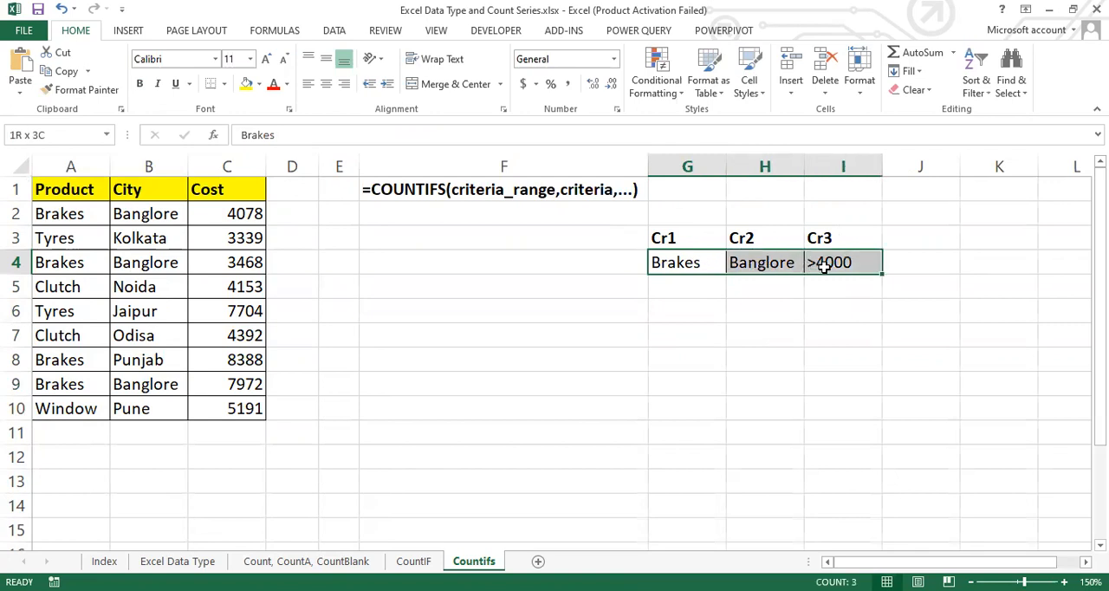
left_click(674, 335)
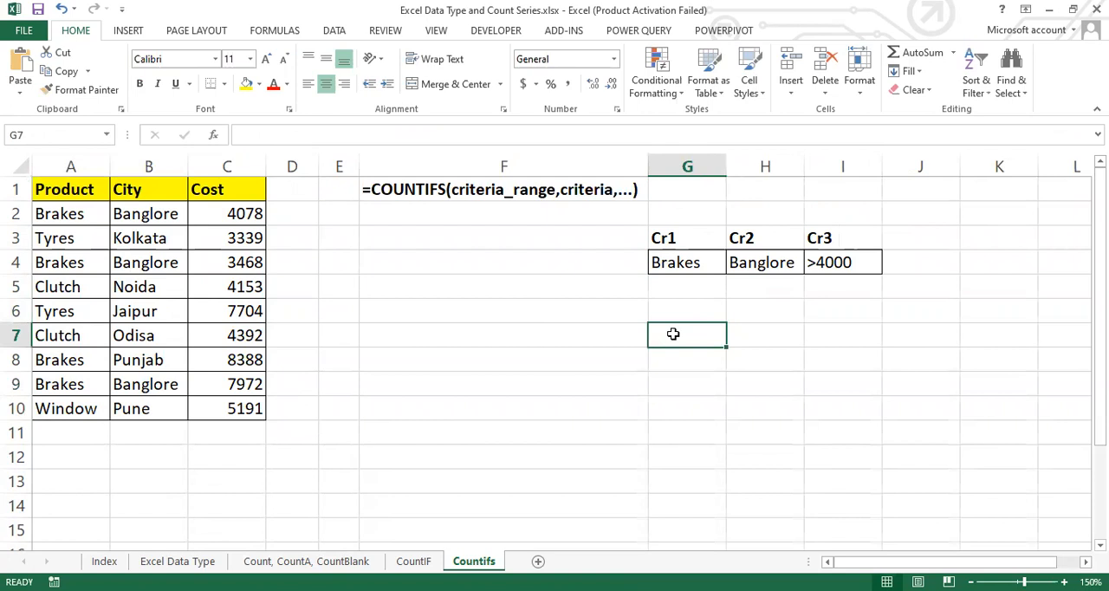
type("=")
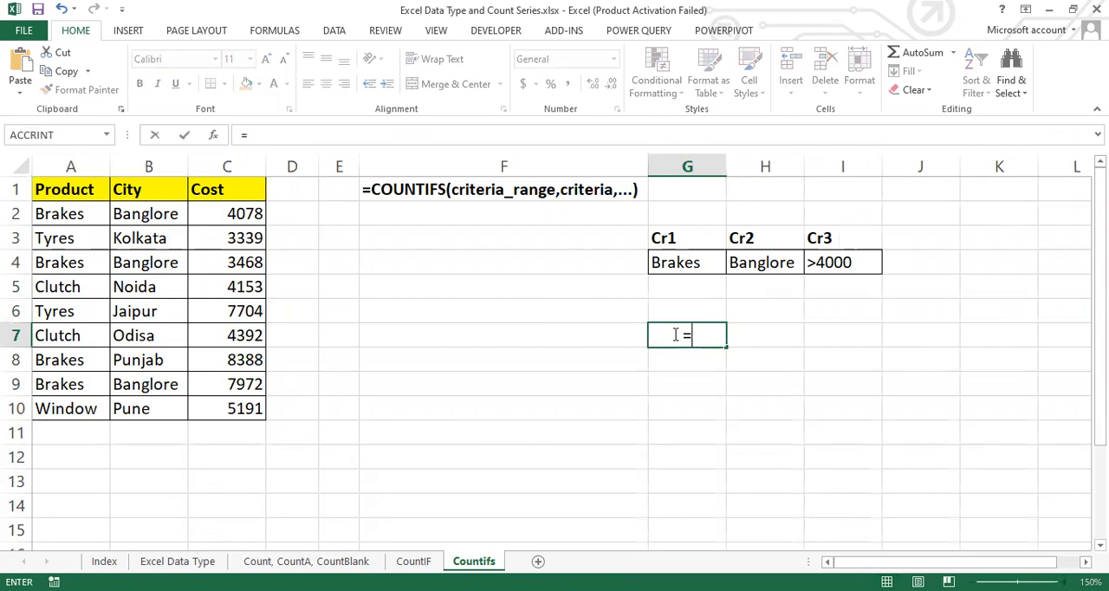
type("COUNTIFS(")
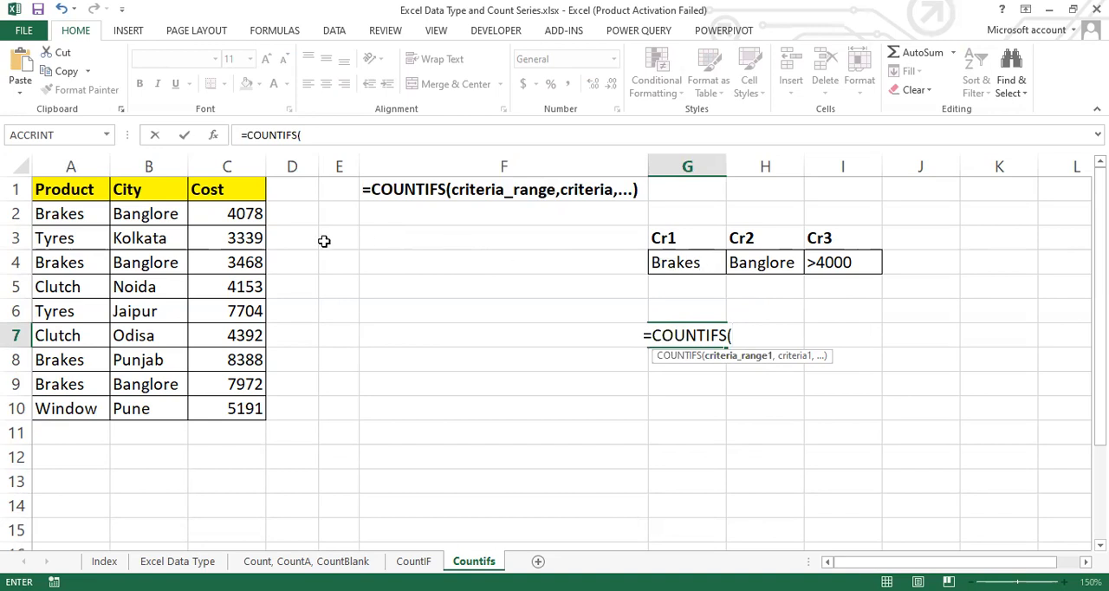
left_click(57, 213)
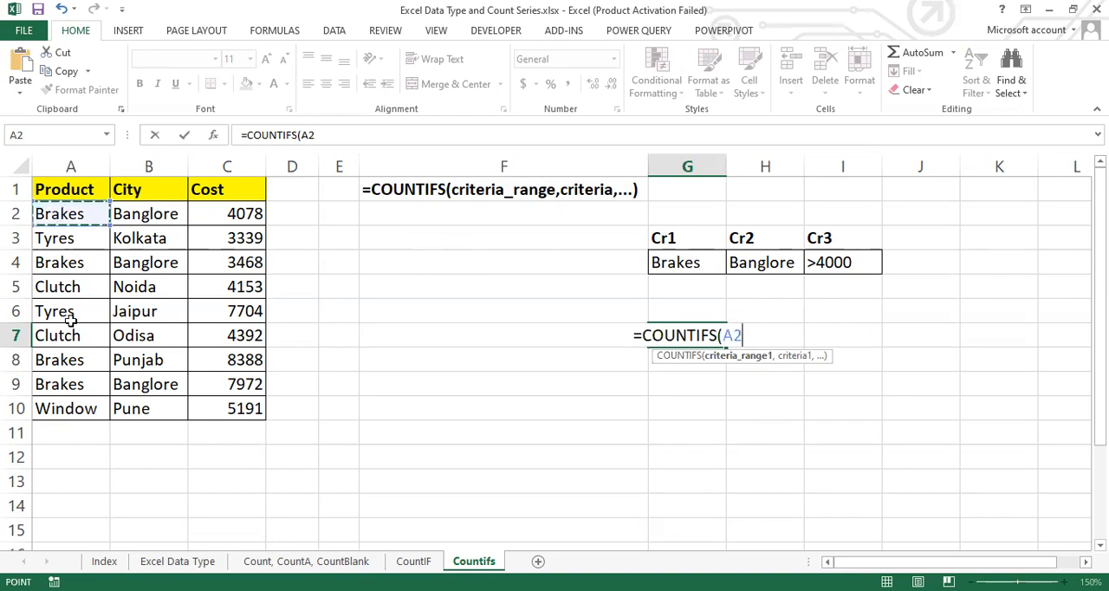
left_click(64, 402, "shift")
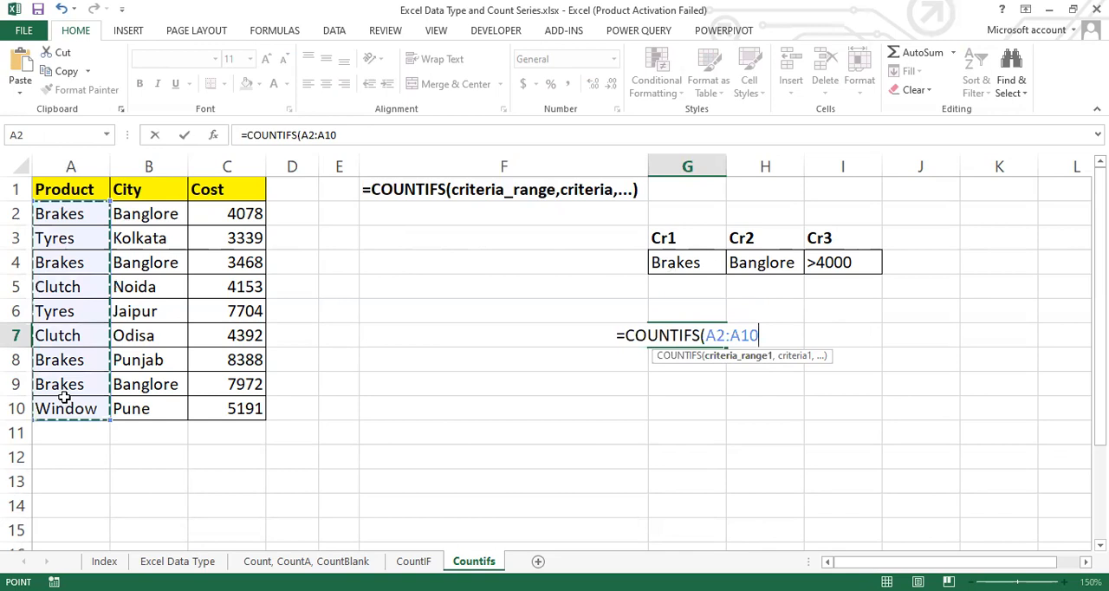
type(",")
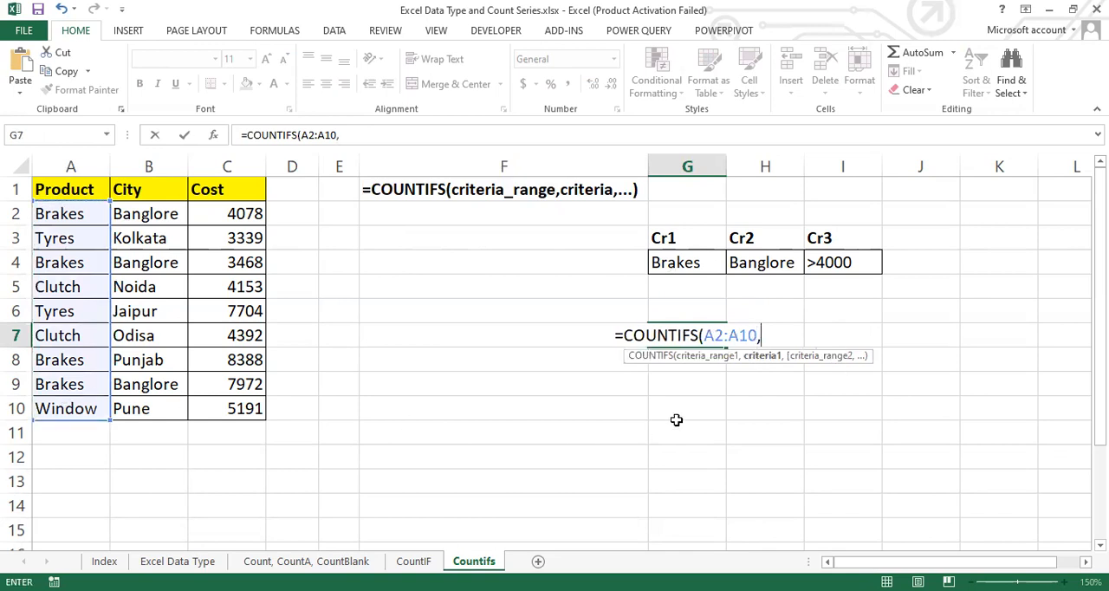
left_click(704, 260)
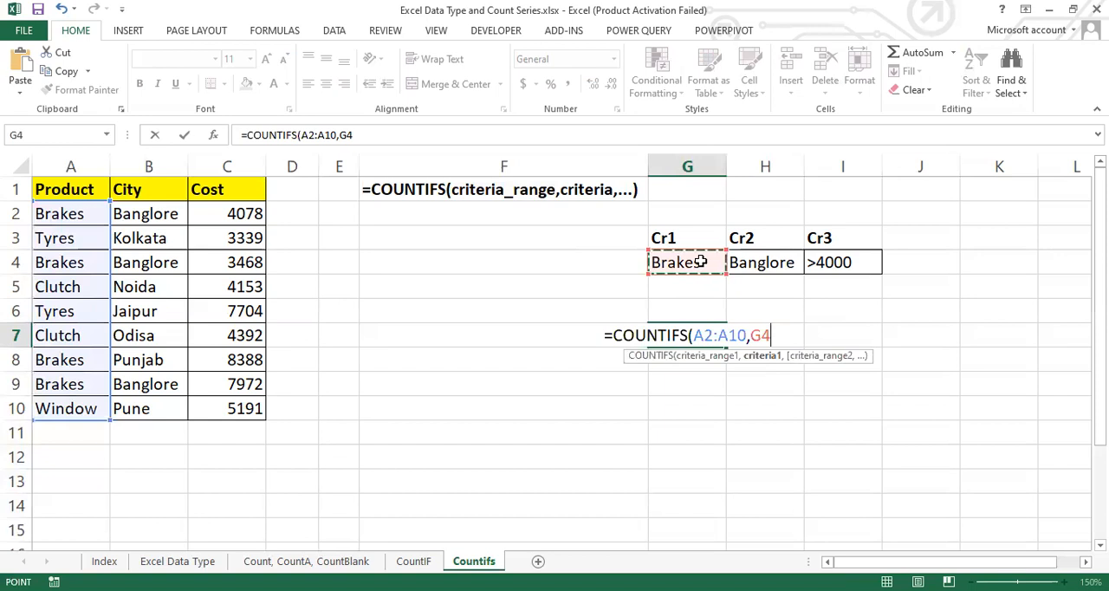
- Add B2:B10 as the second criteria range in the G7 formula, with H4 as its criterion
type(",")
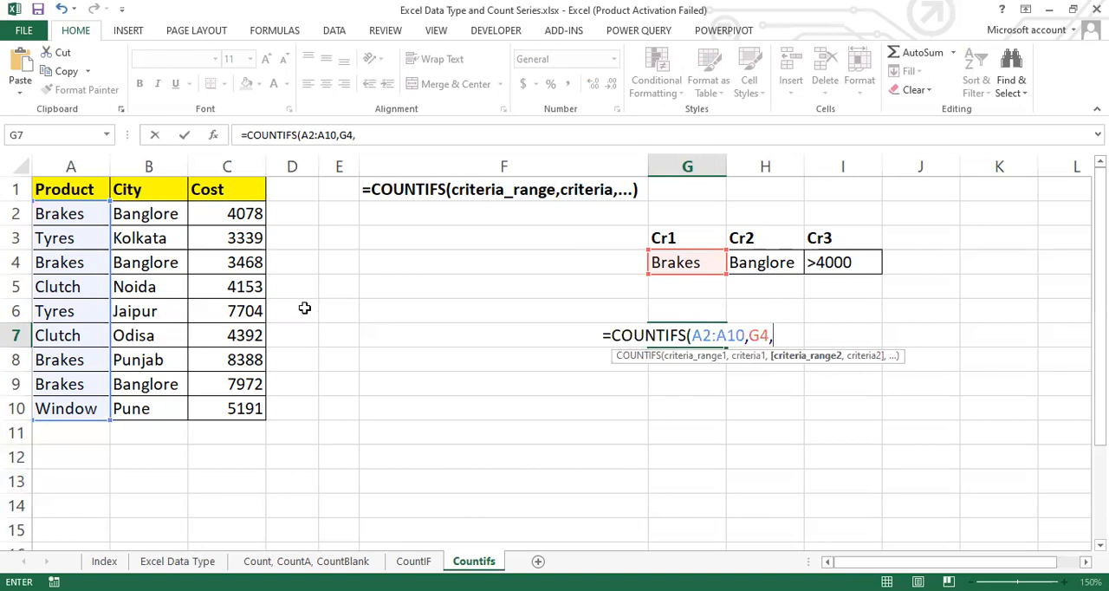
left_click(154, 215)
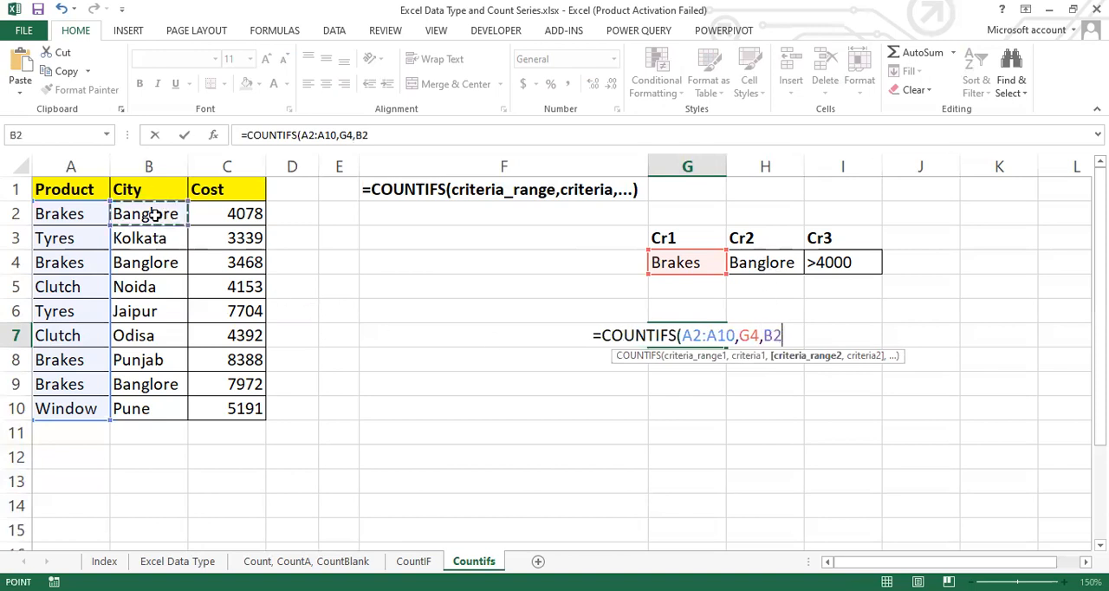
left_click(163, 406, "shift")
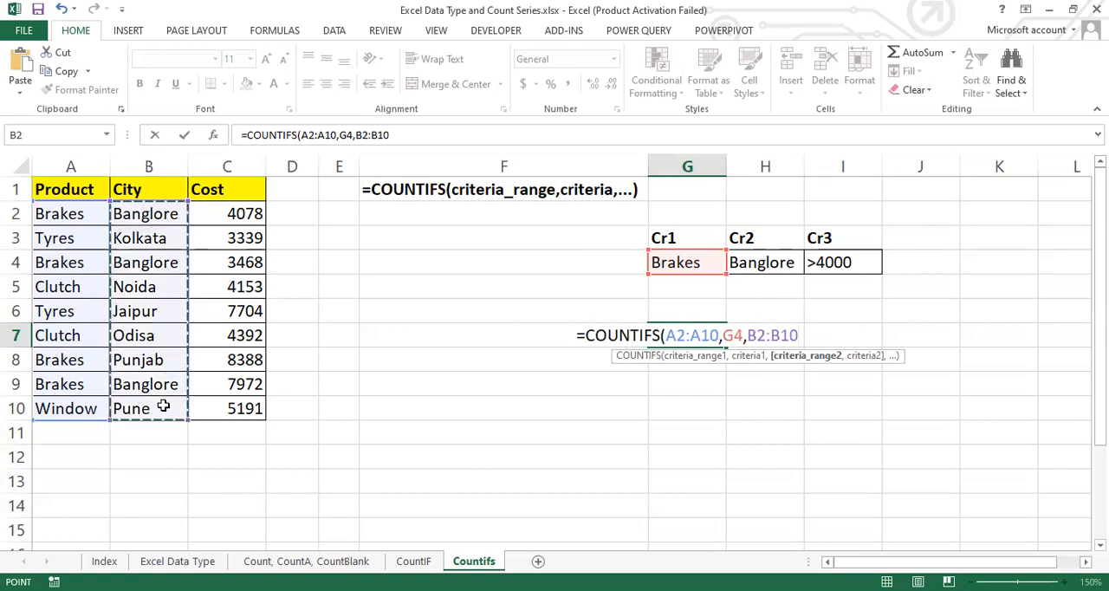
type(",")
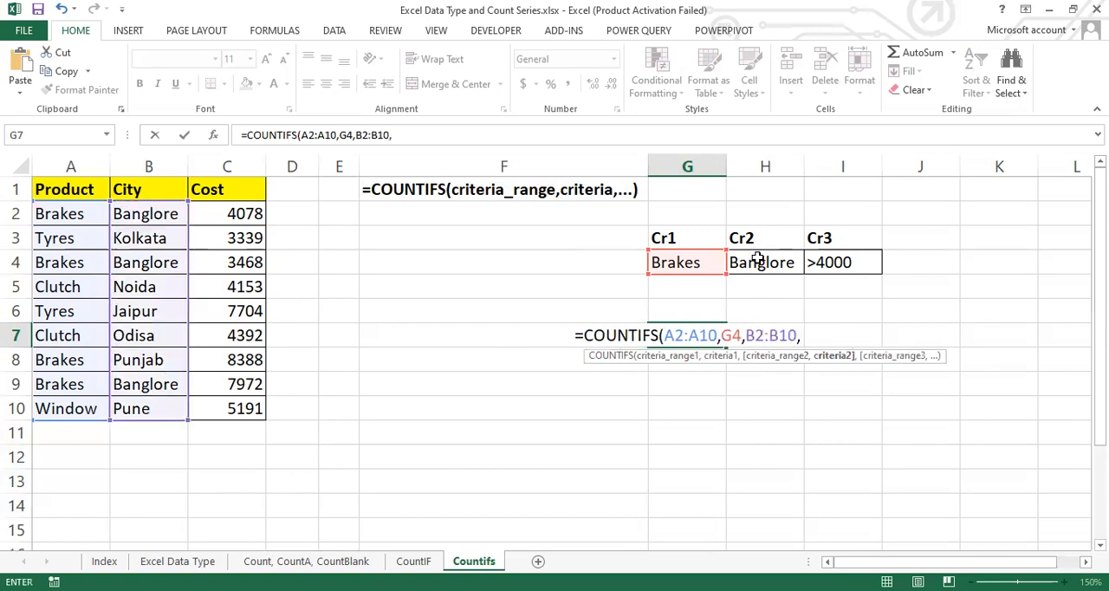
left_click(757, 261)
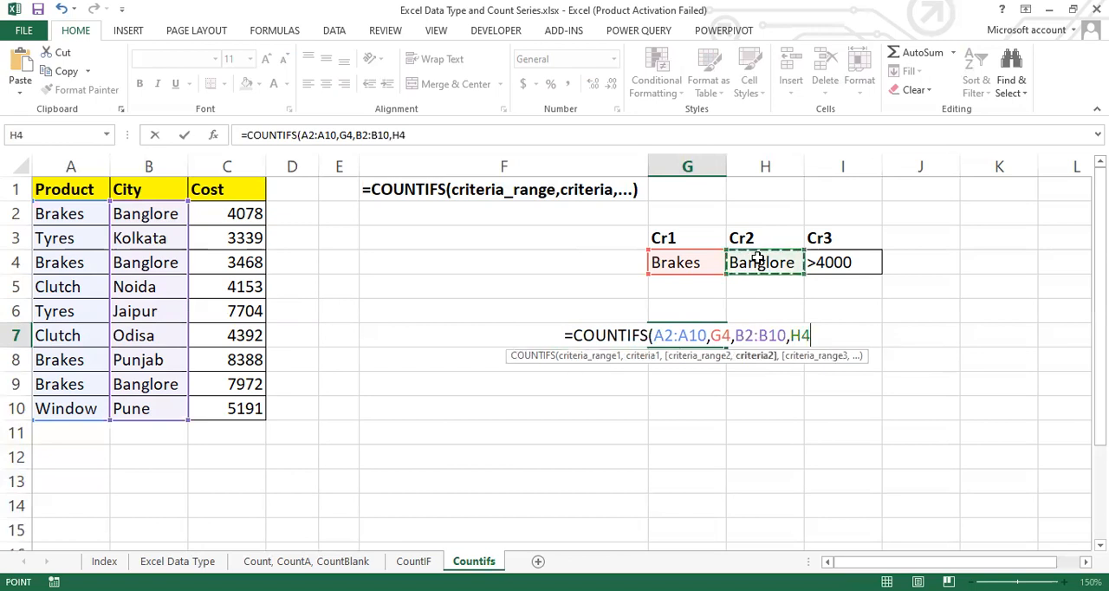
- Add C2:C10 with criterion I4 as the third condition and complete the G7 COUNTIFS formula
type(",")
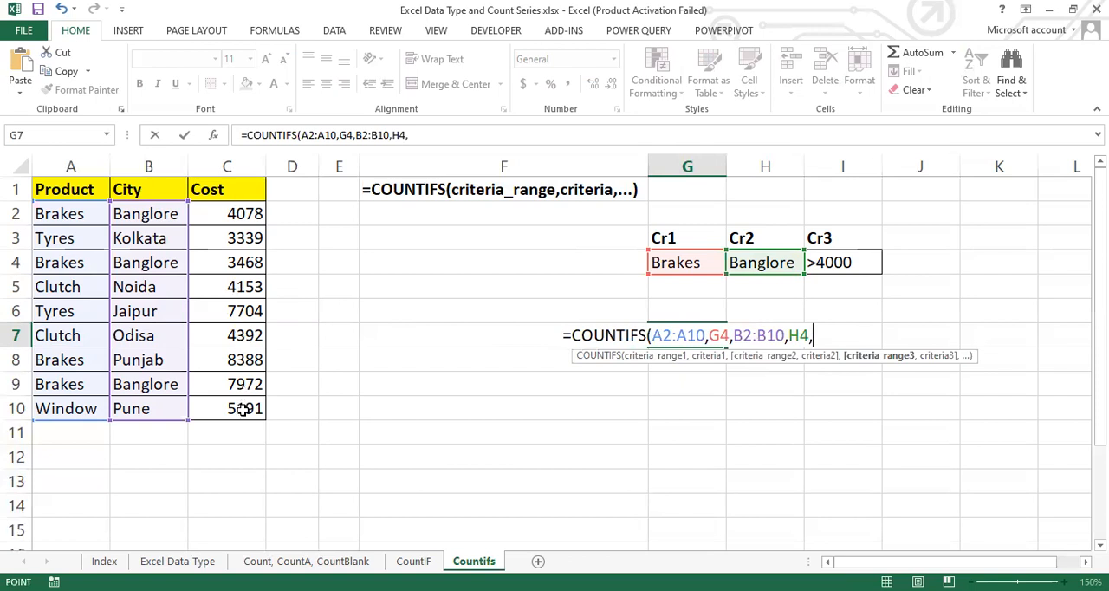
left_click_drag(227, 213, 244, 408)
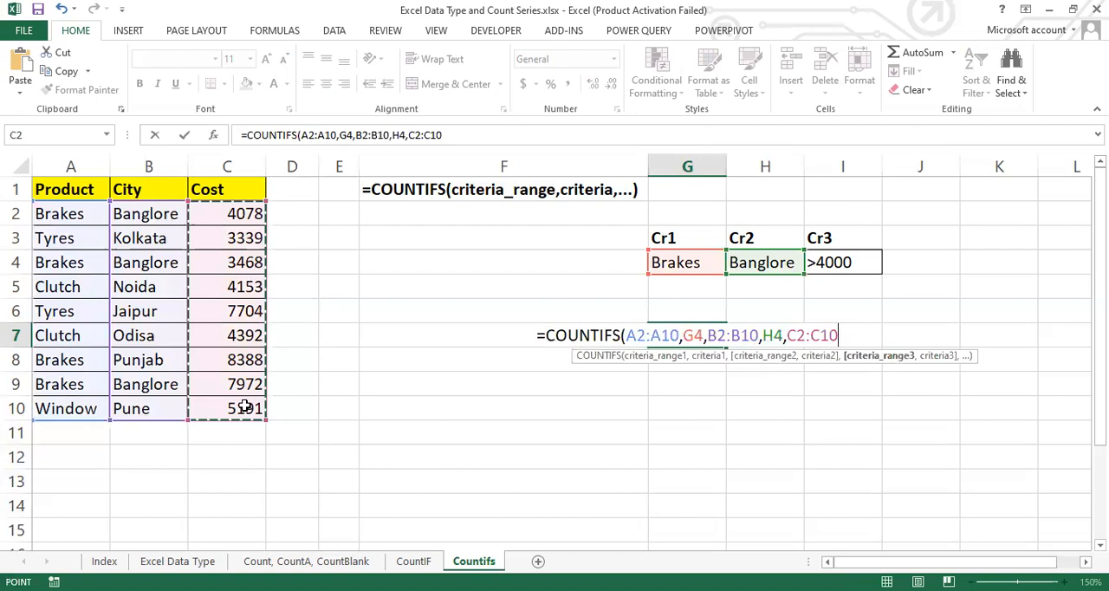
type(",")
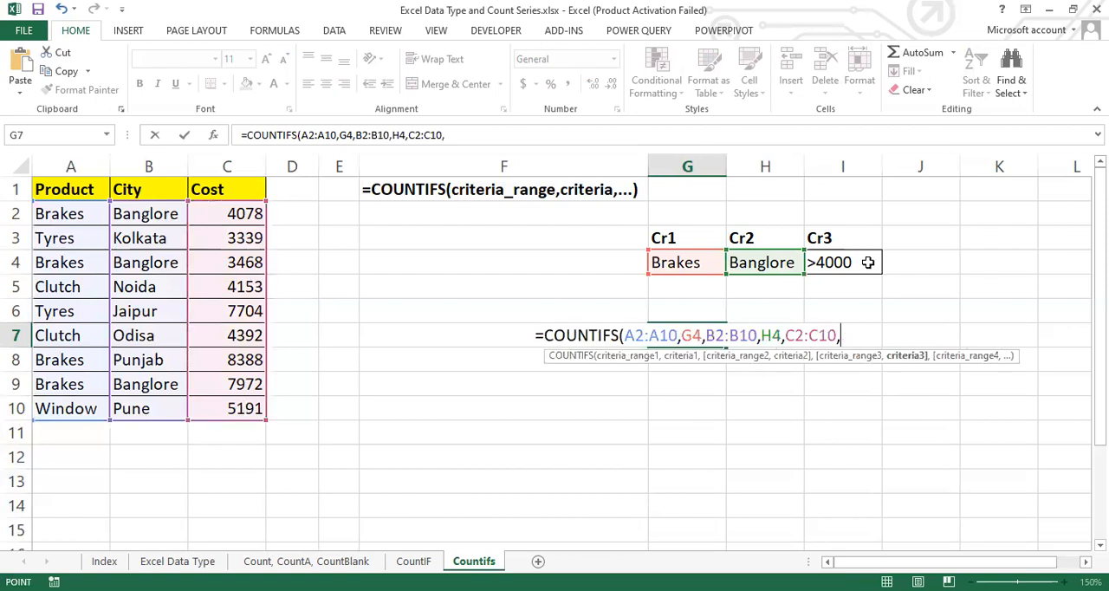
left_click(867, 262)
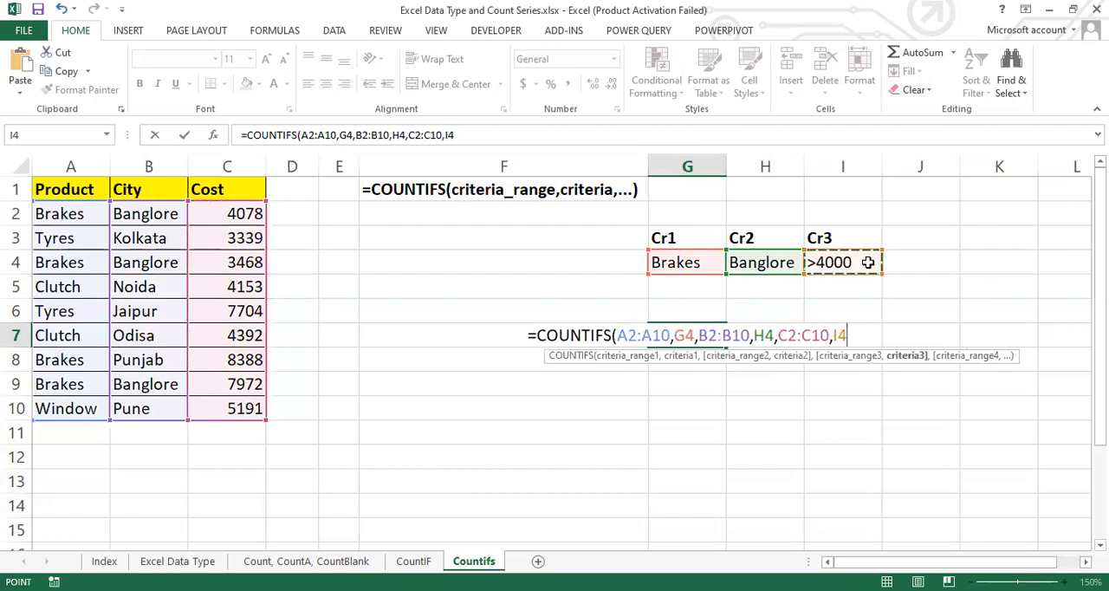
type(")")
key("Return")
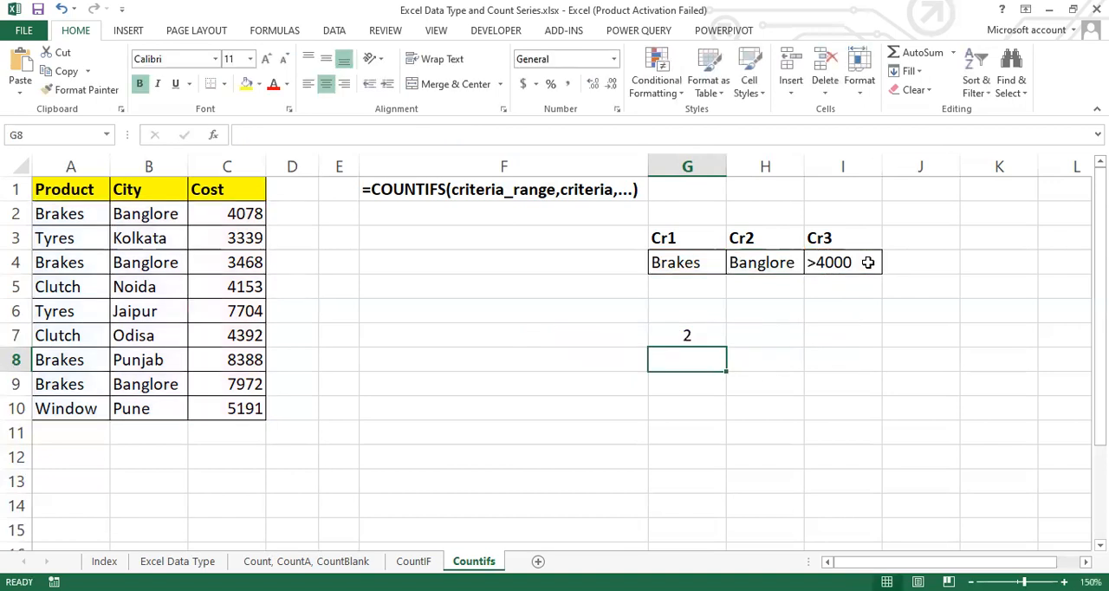
- Check the G7 COUNTIFS result by comparing the criteria in G4:I4 with the product, city and cost in rows 2, 4 and 9
left_click(691, 335)
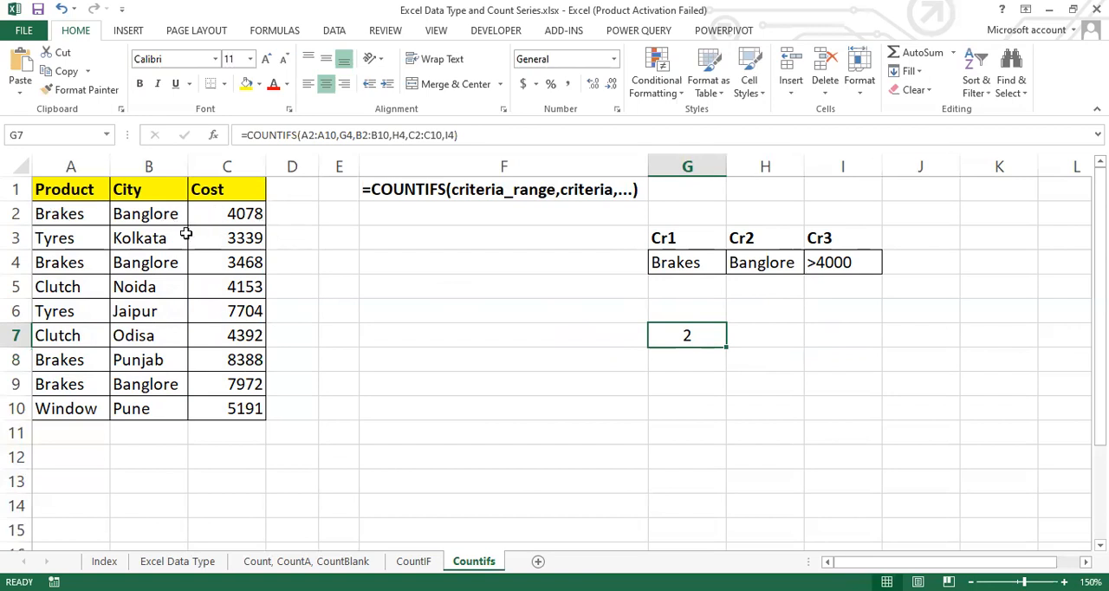
left_click_drag(54, 217, 222, 212)
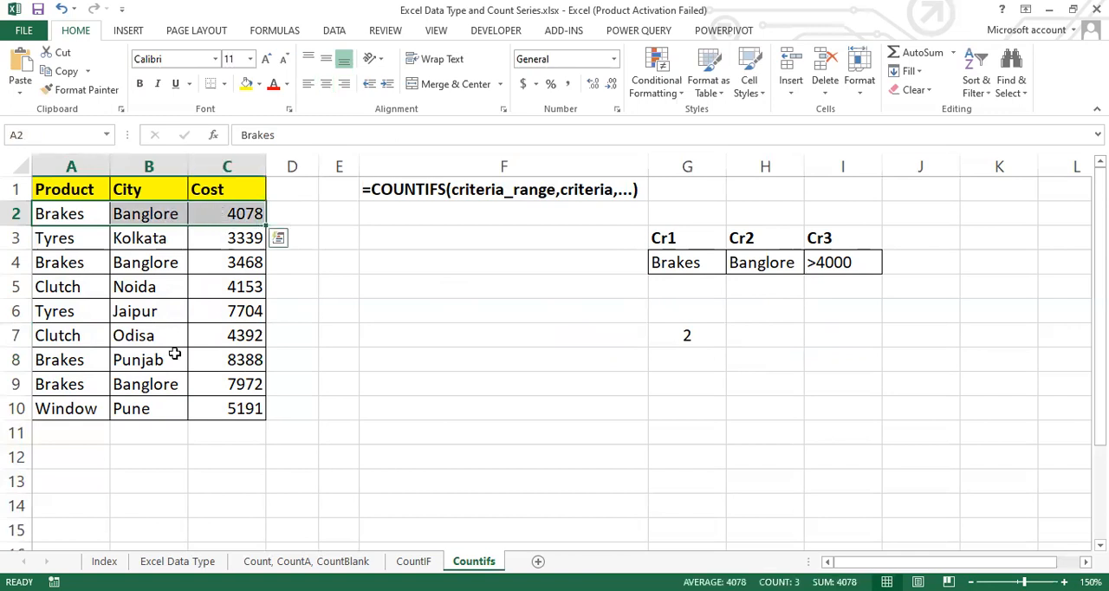
left_click_drag(72, 384, 227, 390)
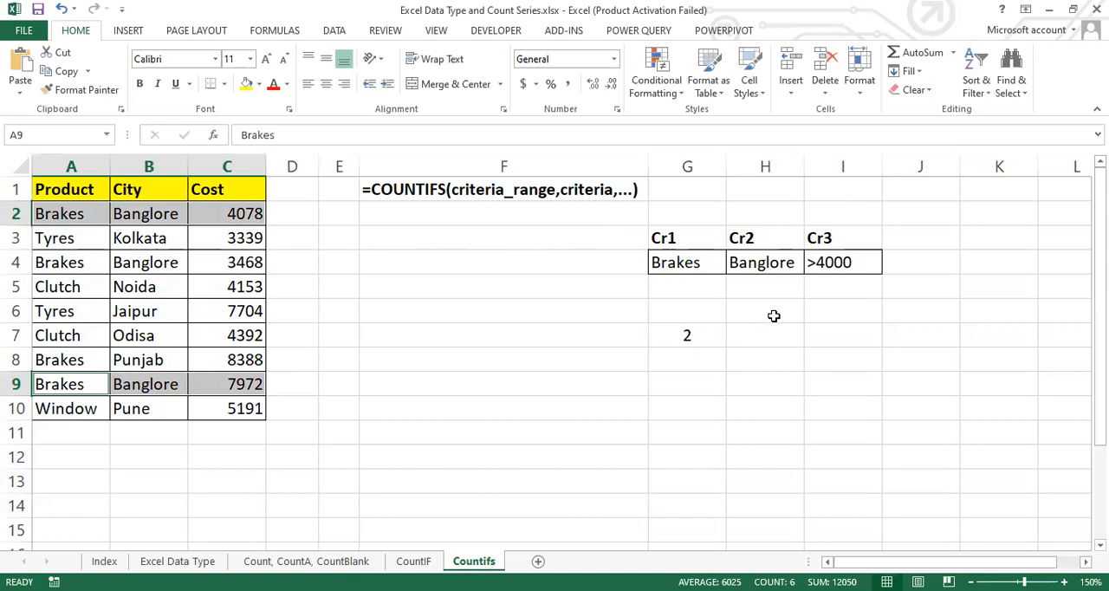
left_click(677, 263)
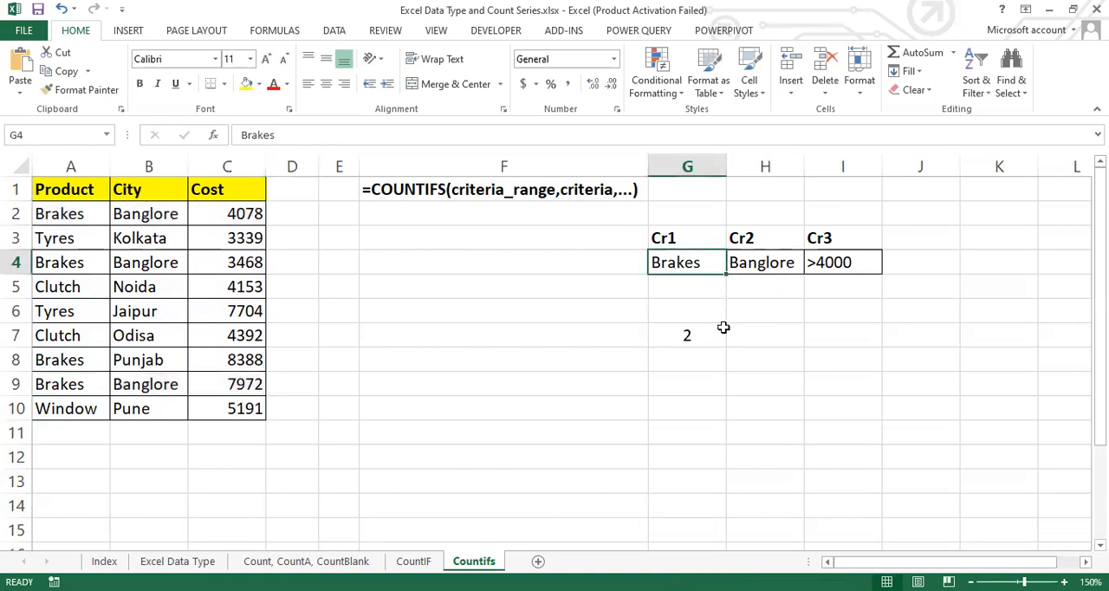
left_click(700, 341)
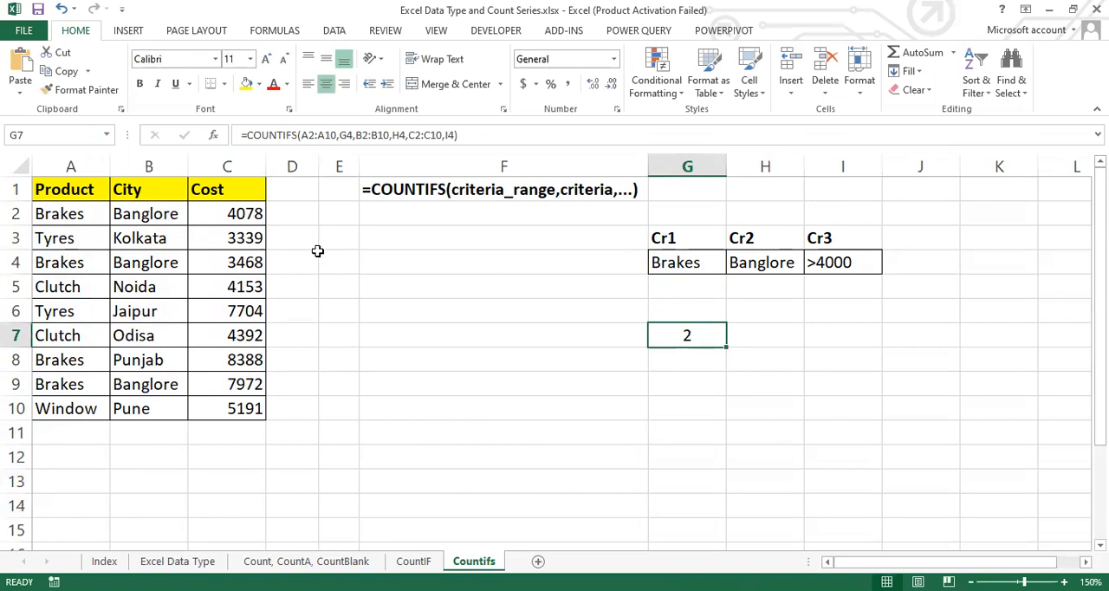
left_click(134, 215)
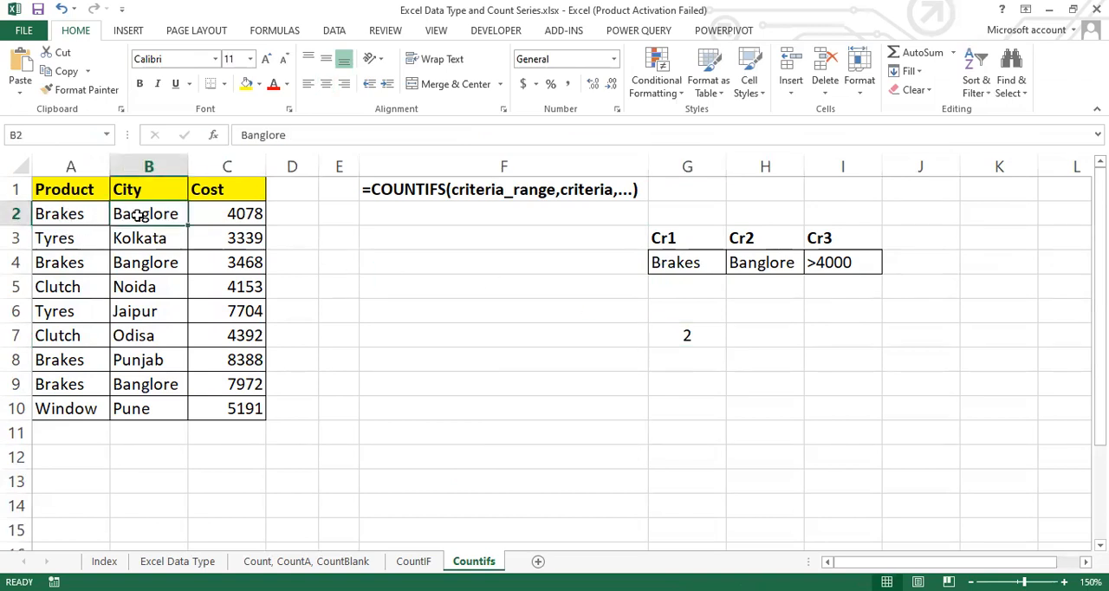
left_click(250, 213)
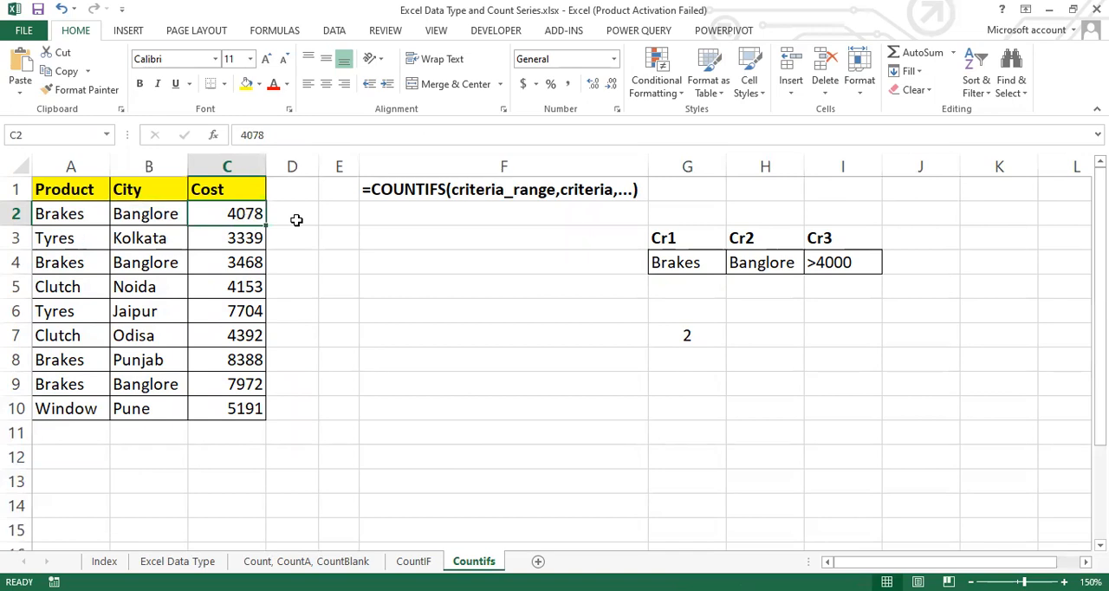
left_click(708, 336)
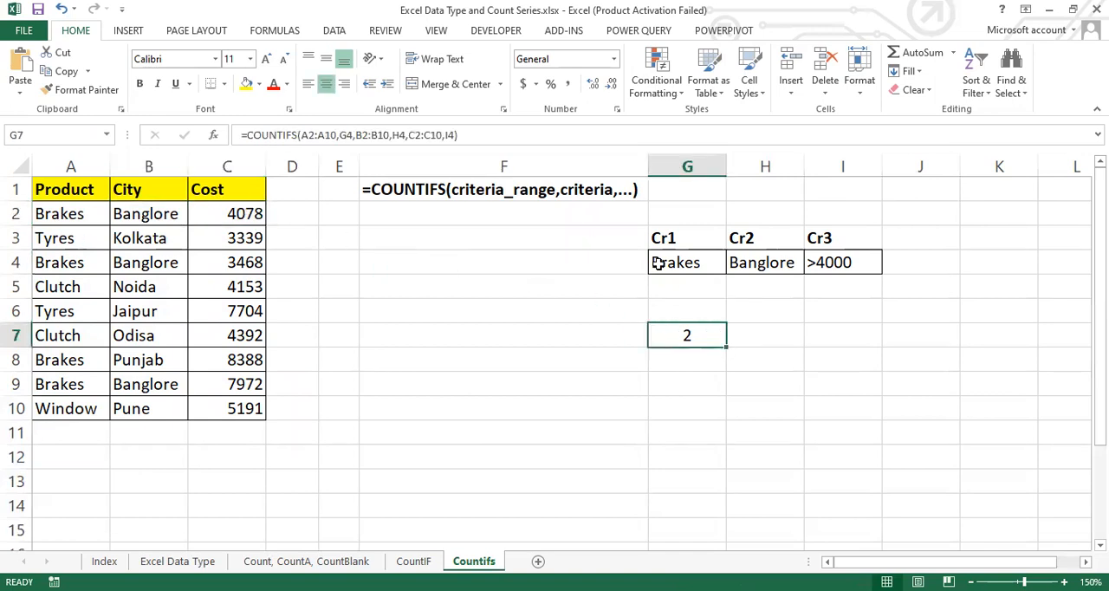
left_click_drag(673, 260, 847, 261)
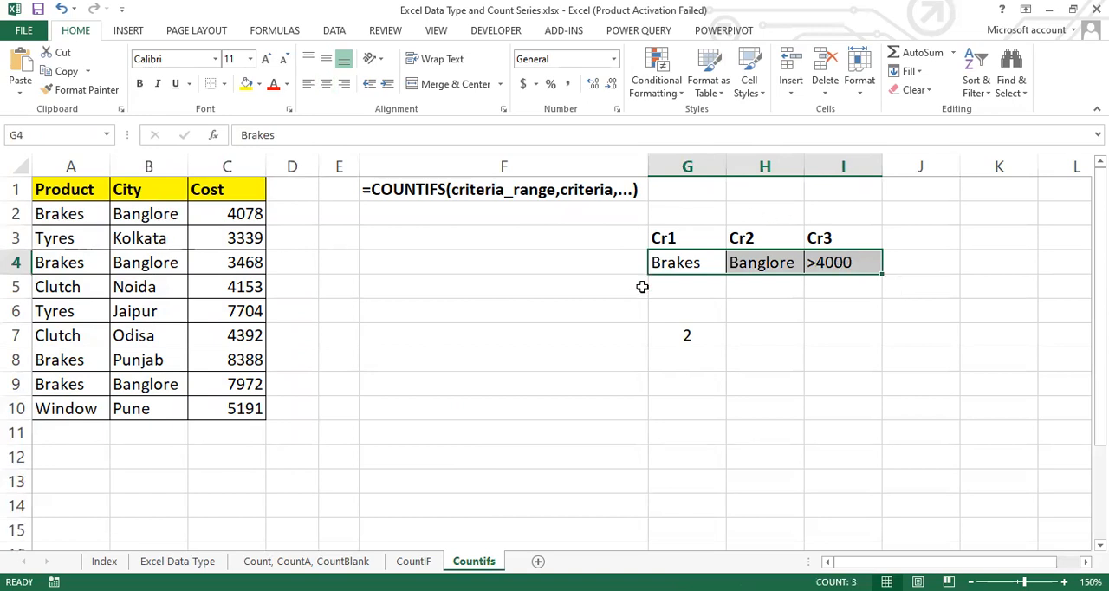
left_click(706, 331)
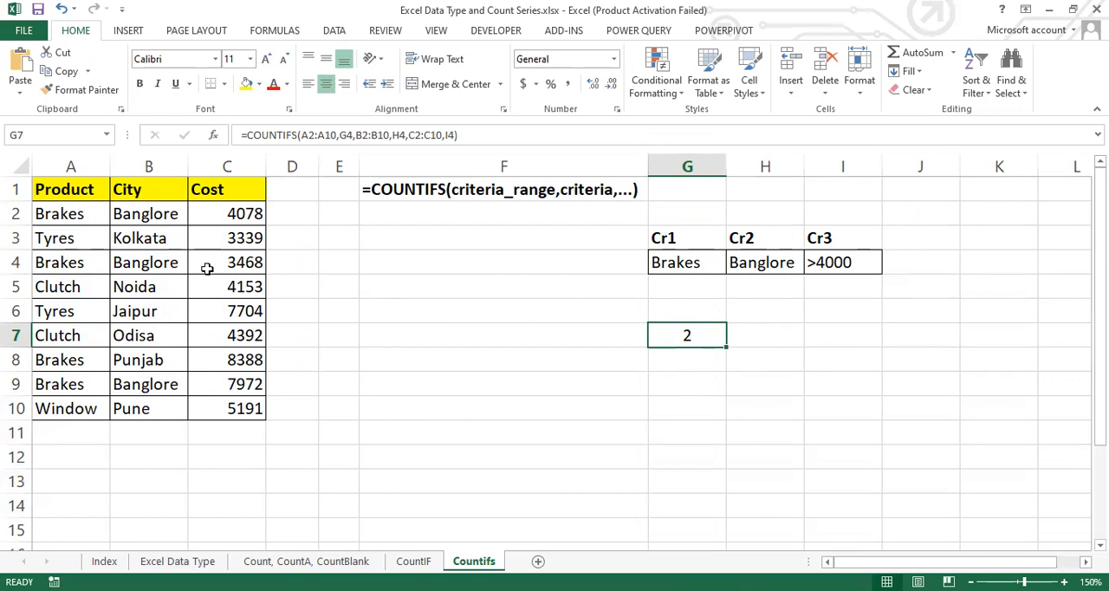
left_click_drag(49, 266, 156, 263)
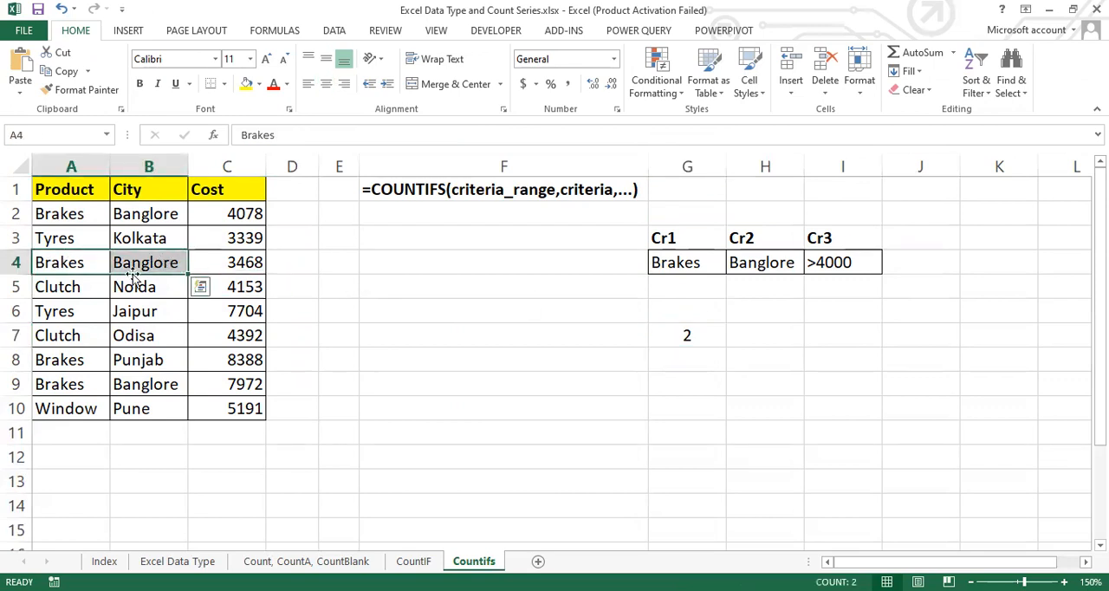
- Examine the product, city and cost in A4:C4 to see whether row 4 meets all three COUNTIFS criteria
left_click(61, 264)
left_click(155, 258)
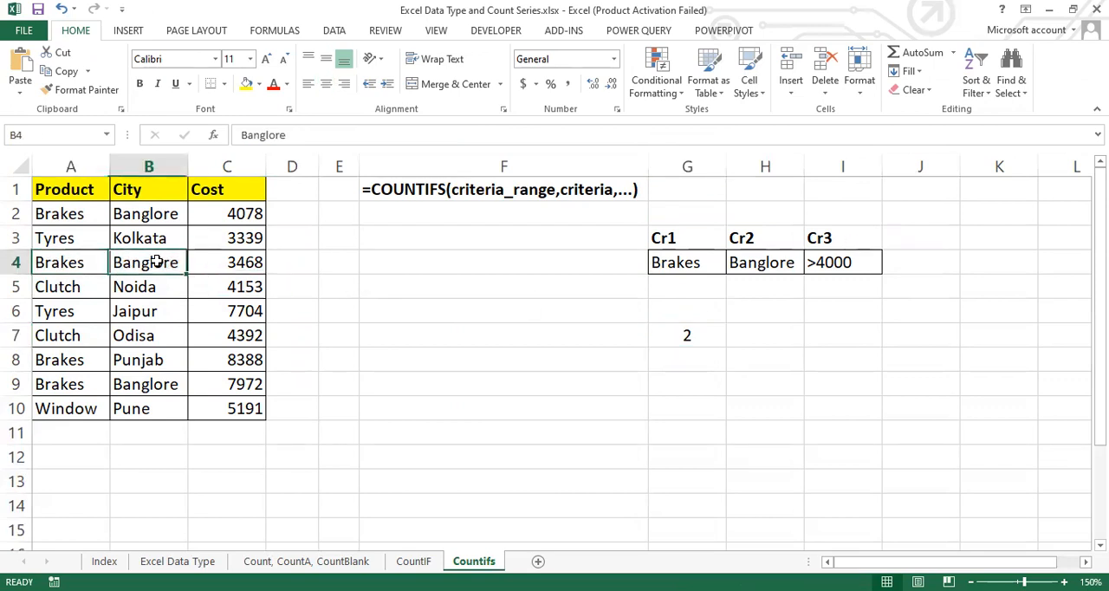
left_click(77, 260)
left_click_drag(77, 260, 170, 263)
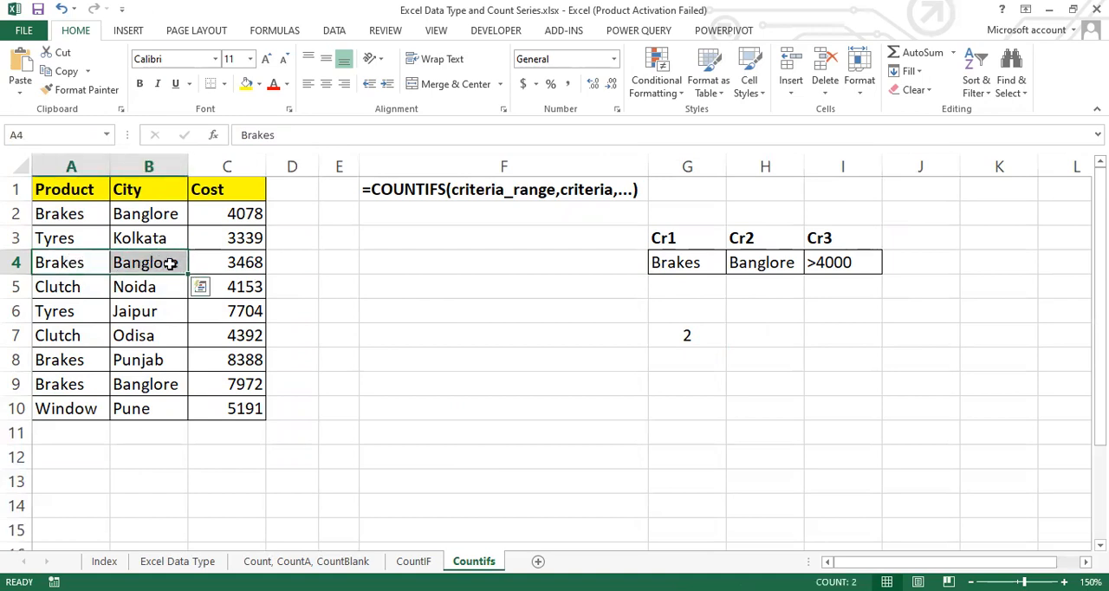
left_click(223, 262)
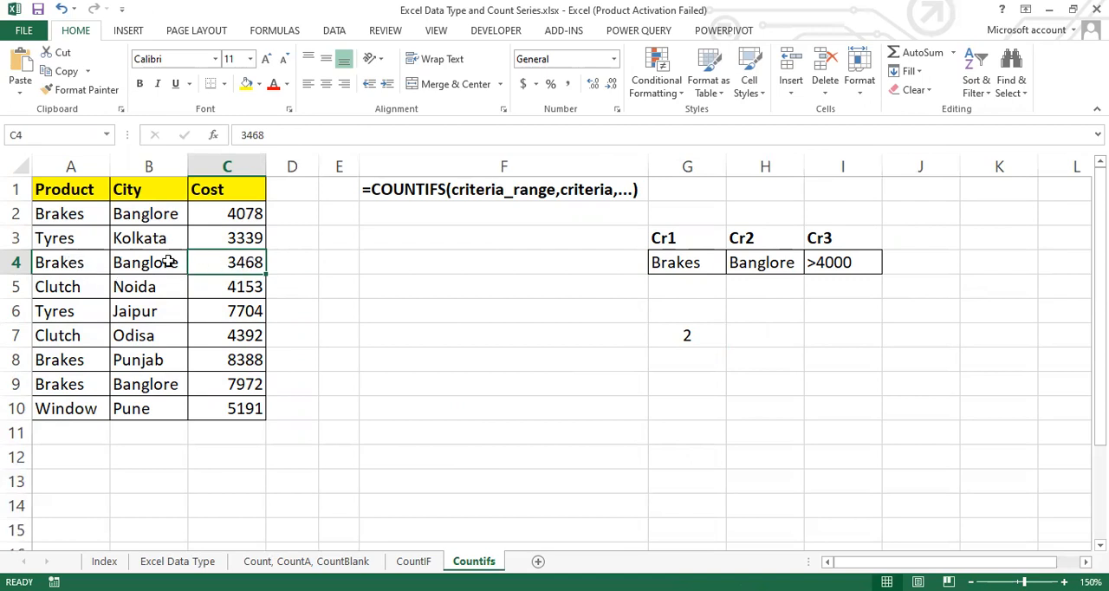
left_click_drag(79, 262, 216, 263)
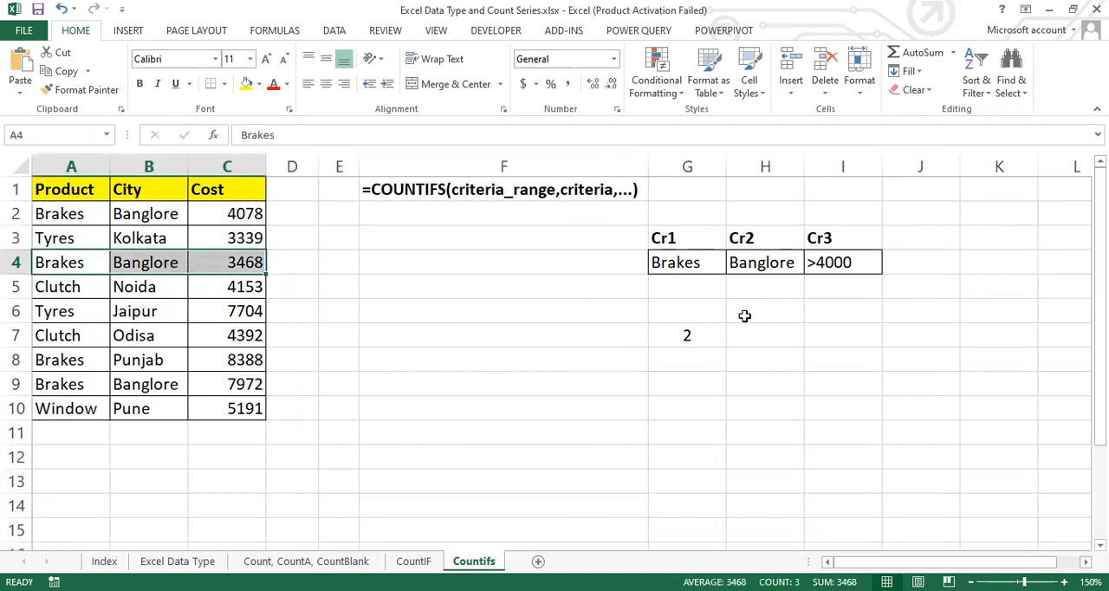
- Review the COUNTIFS syntax in F1, the criteria in G4:I4 and the completed formula in G7
left_click(465, 198)
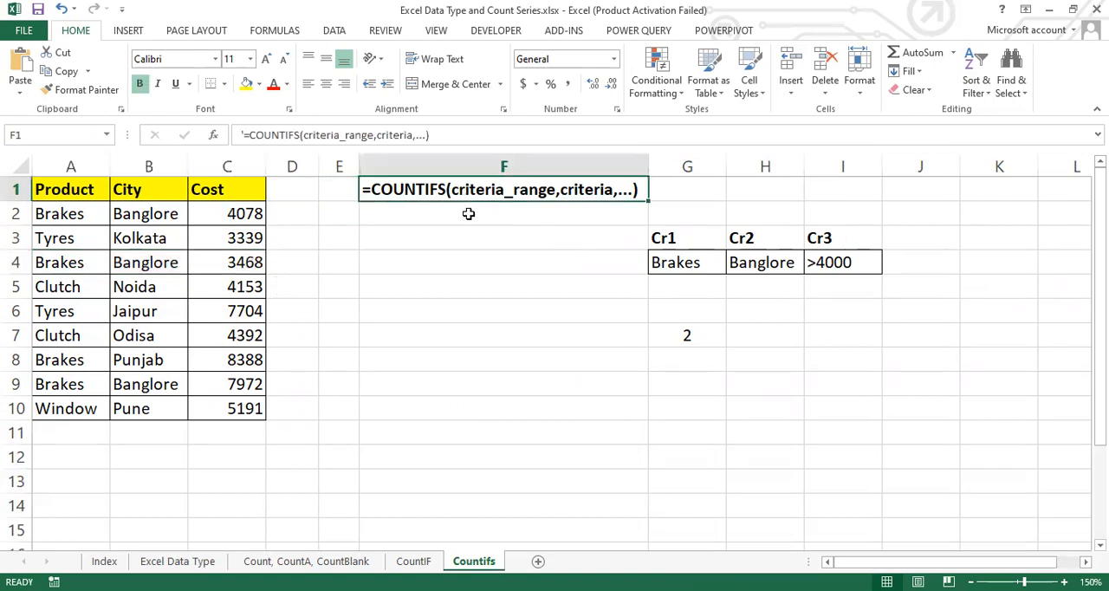
left_click(468, 214)
left_click_drag(685, 267, 836, 264)
left_click(693, 338)
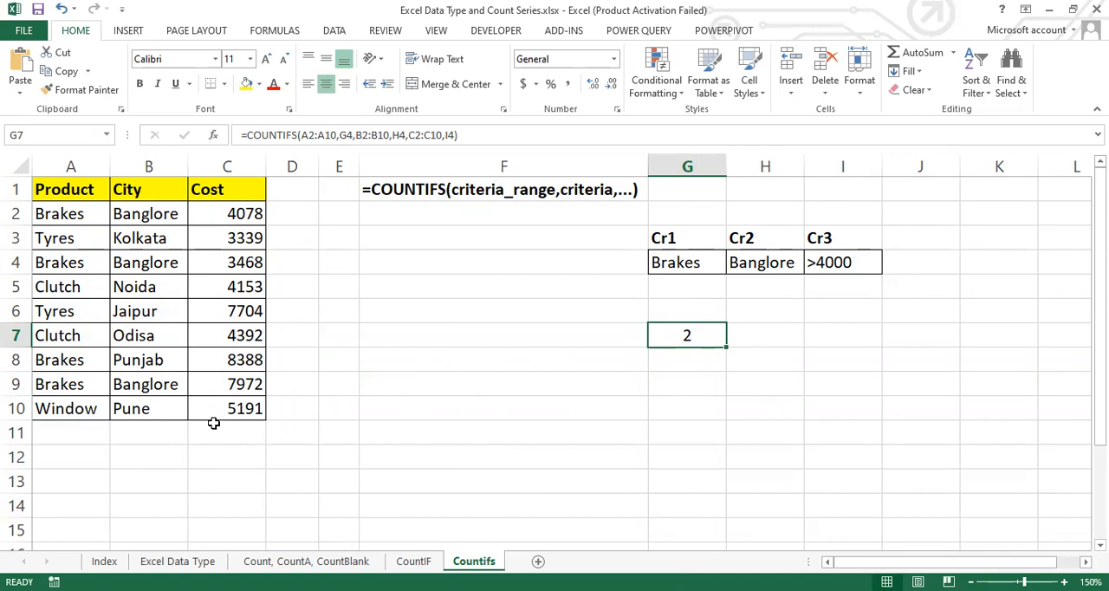
- Return to the Index sheet and review the list of covered topics in A2:A7
left_click(104, 561)
left_click_drag(148, 217, 148, 347)
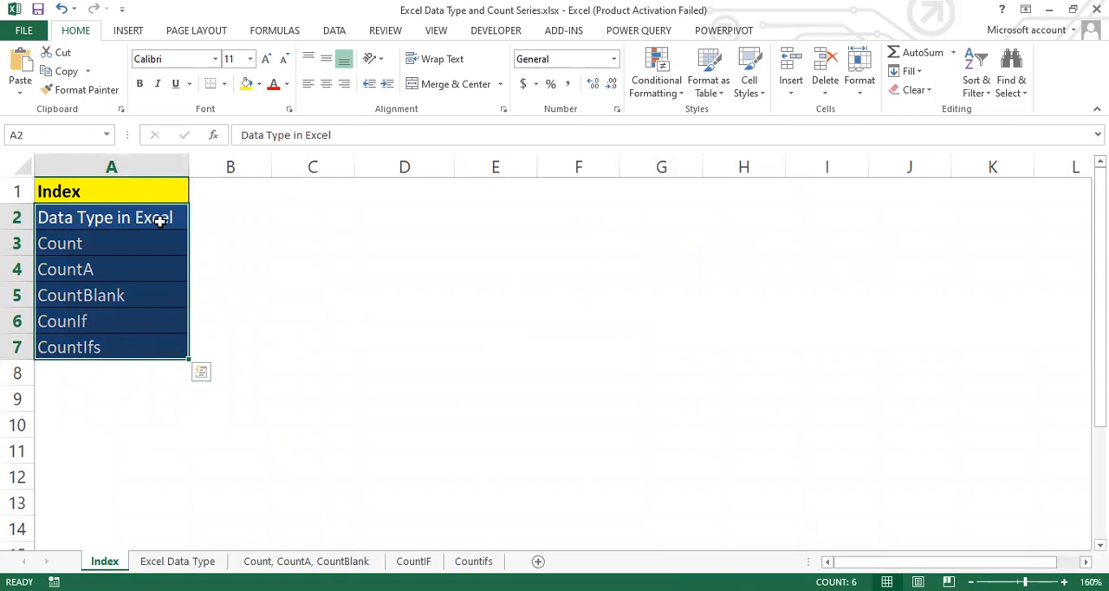
left_click(121, 193)
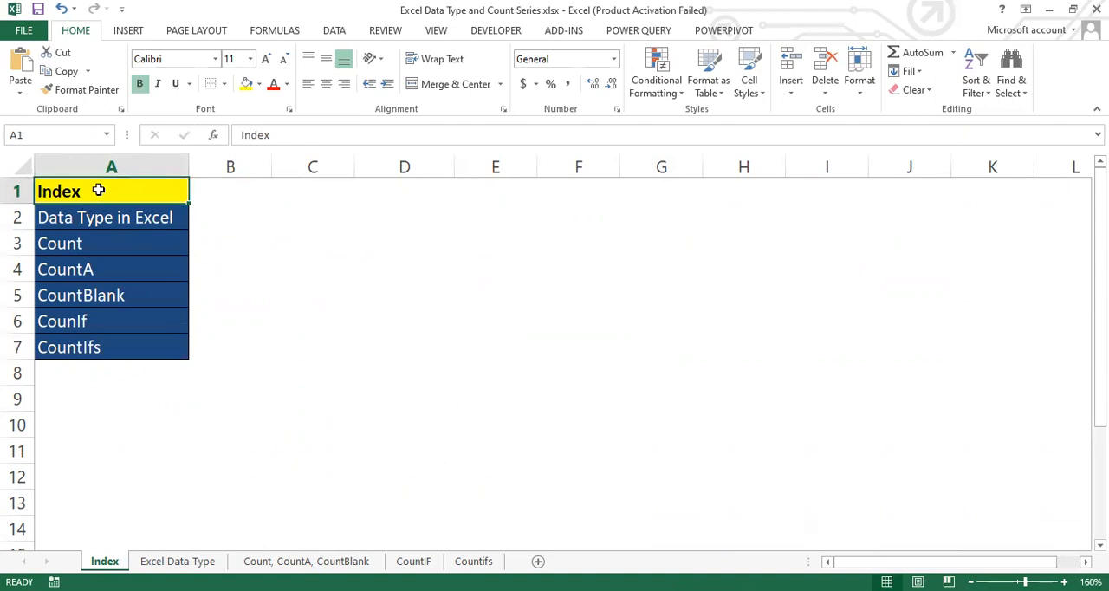
left_click(518, 34)
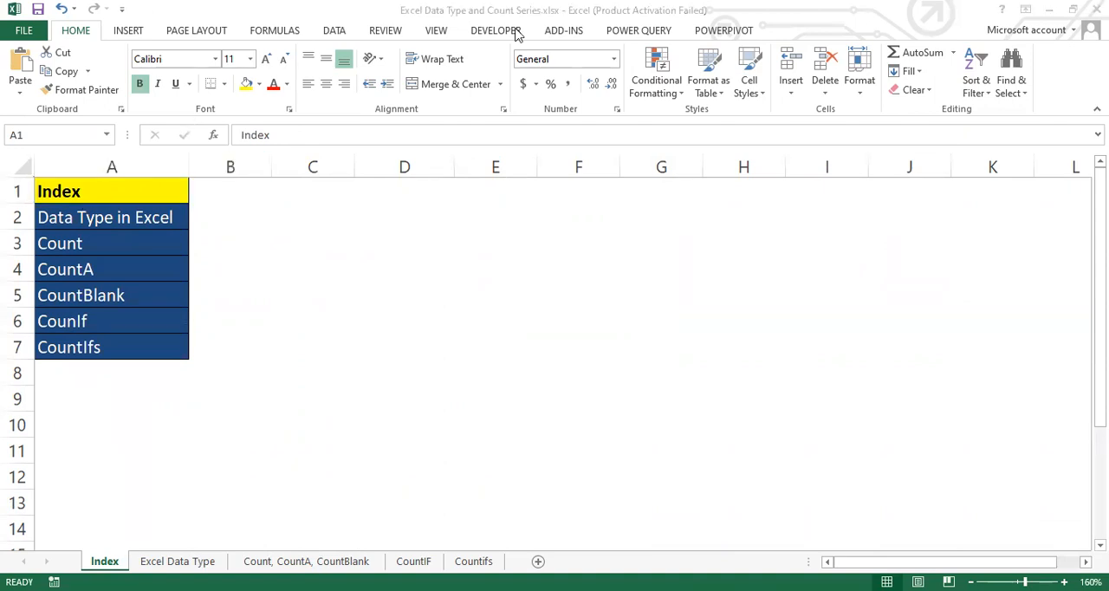